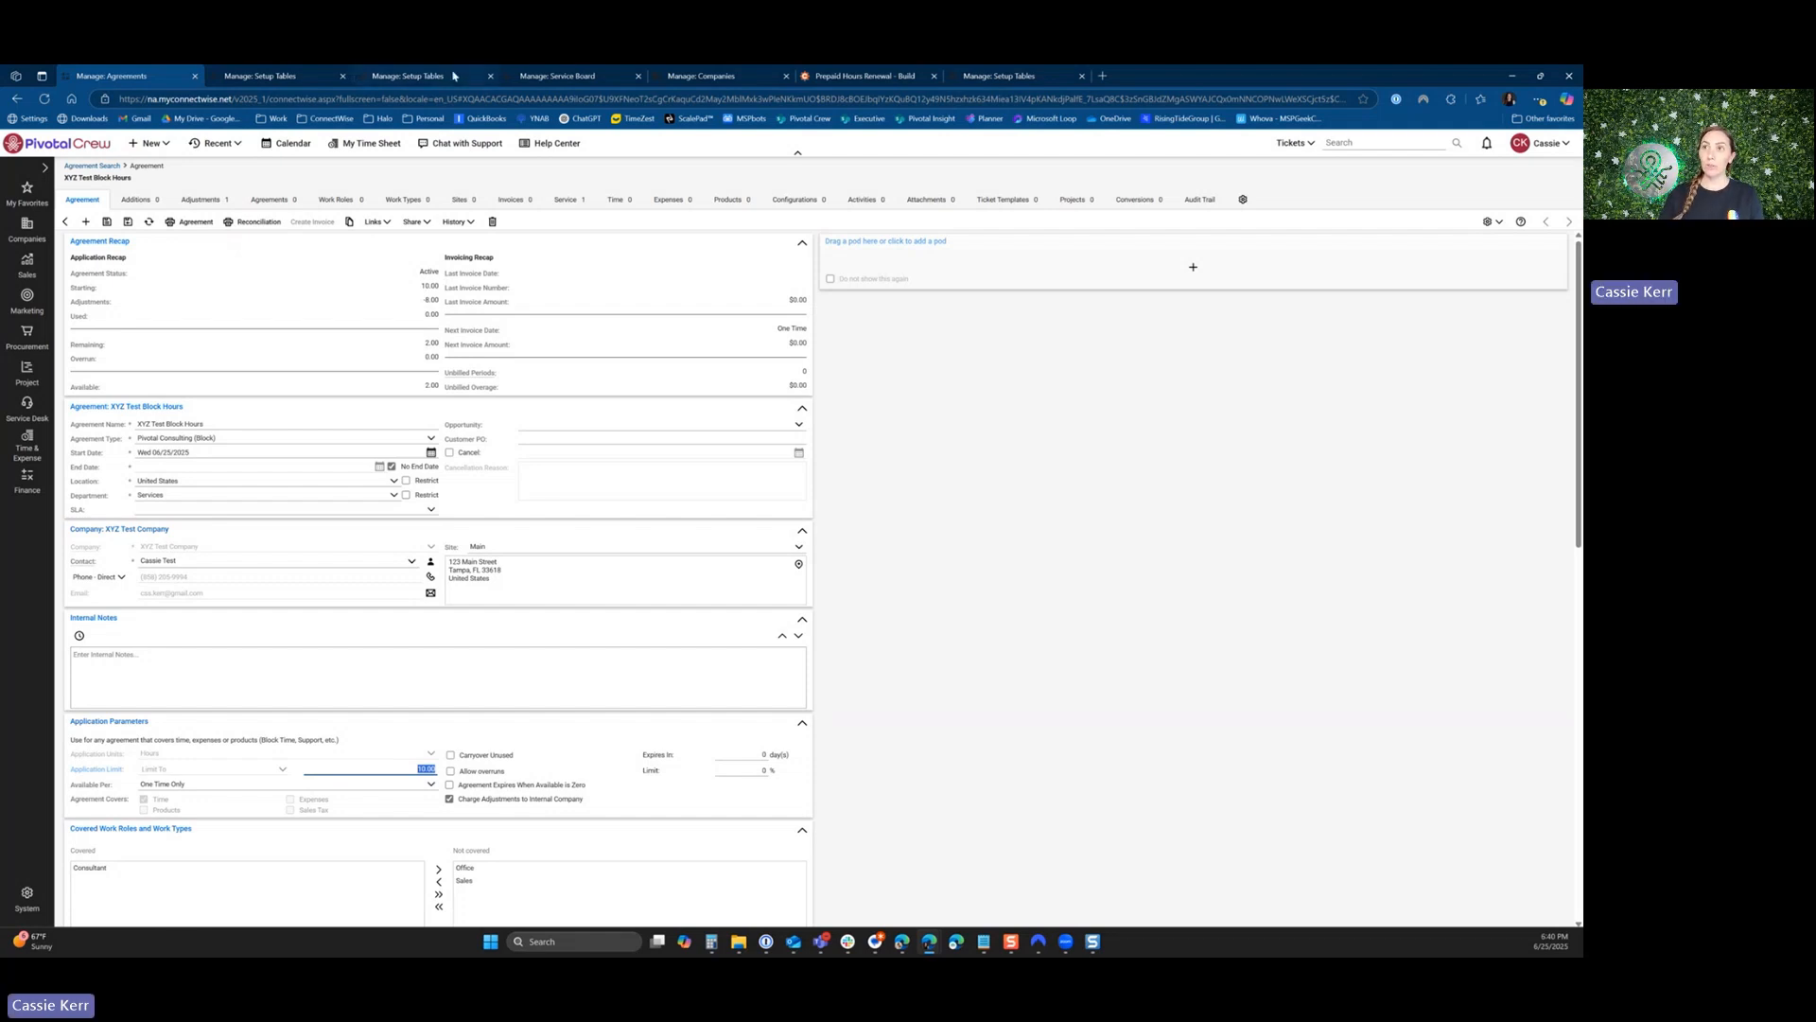
Review the Low Block Hours workflow and examine the subject and body of the Send Email action in Low Block Hours - Email to Client.
{"action": "left_click", "coordinate": [259, 78]}
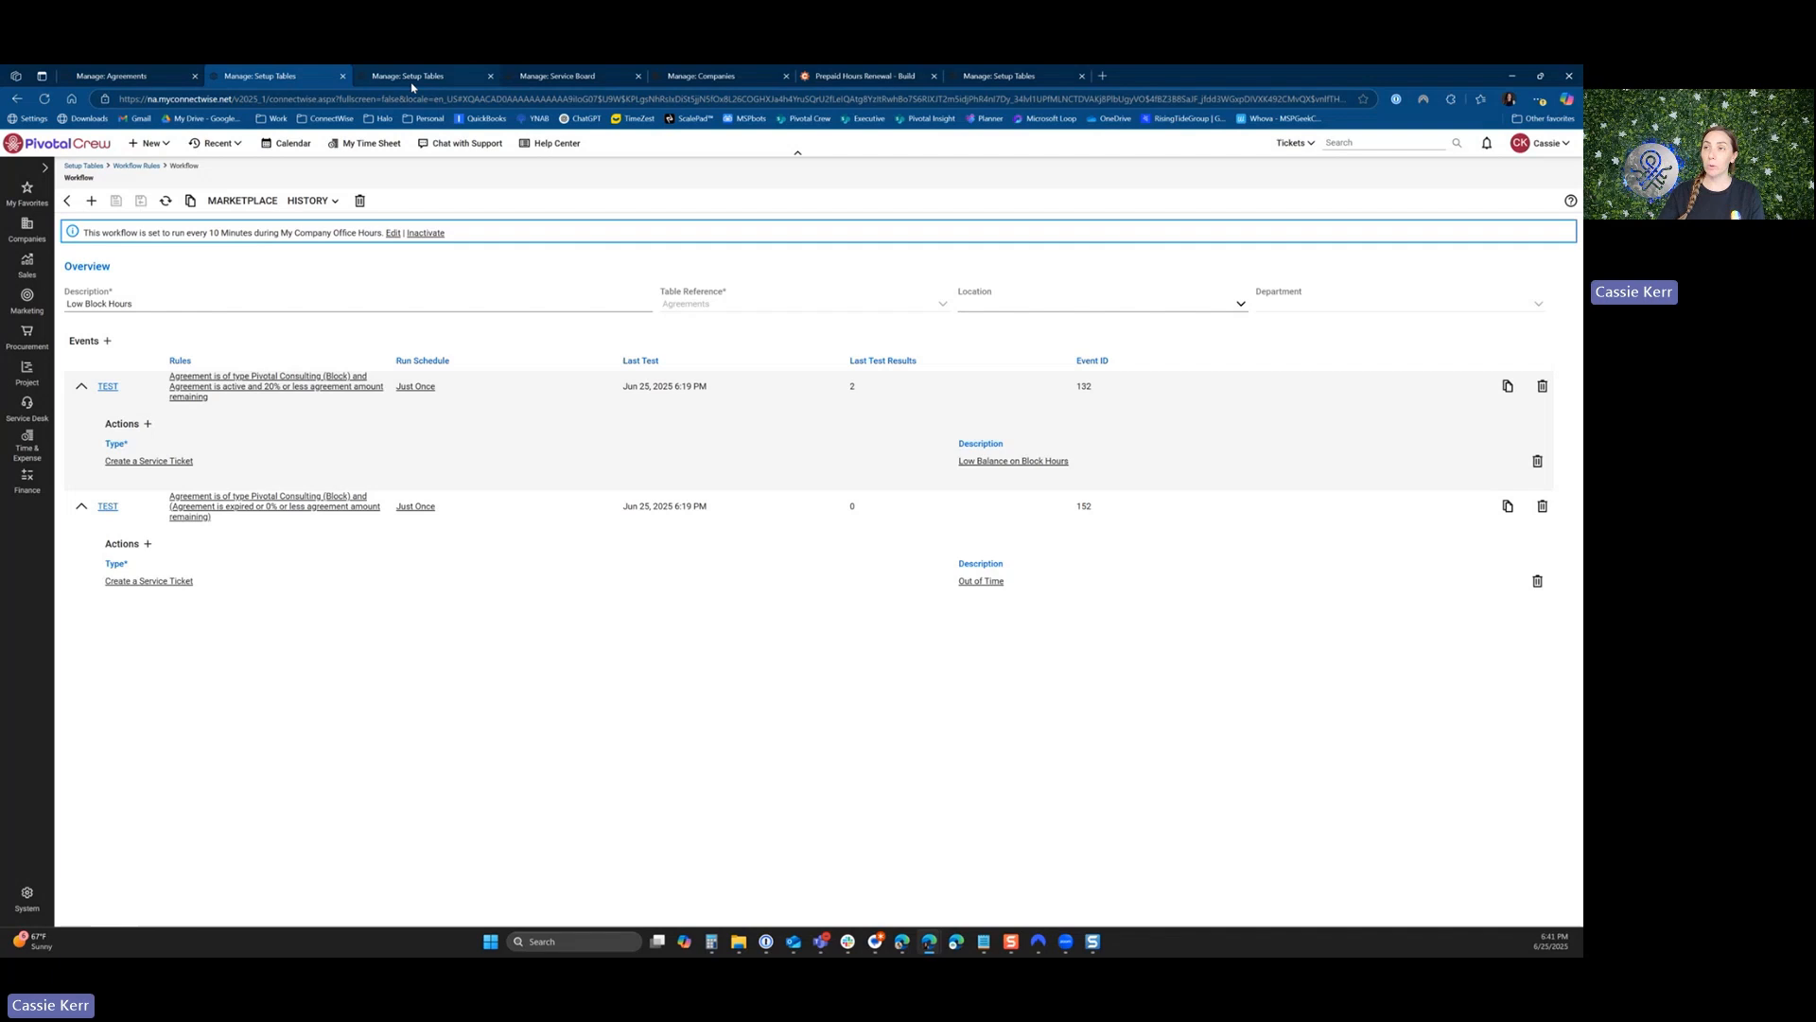
{"action": "left_click", "coordinate": [412, 81]}
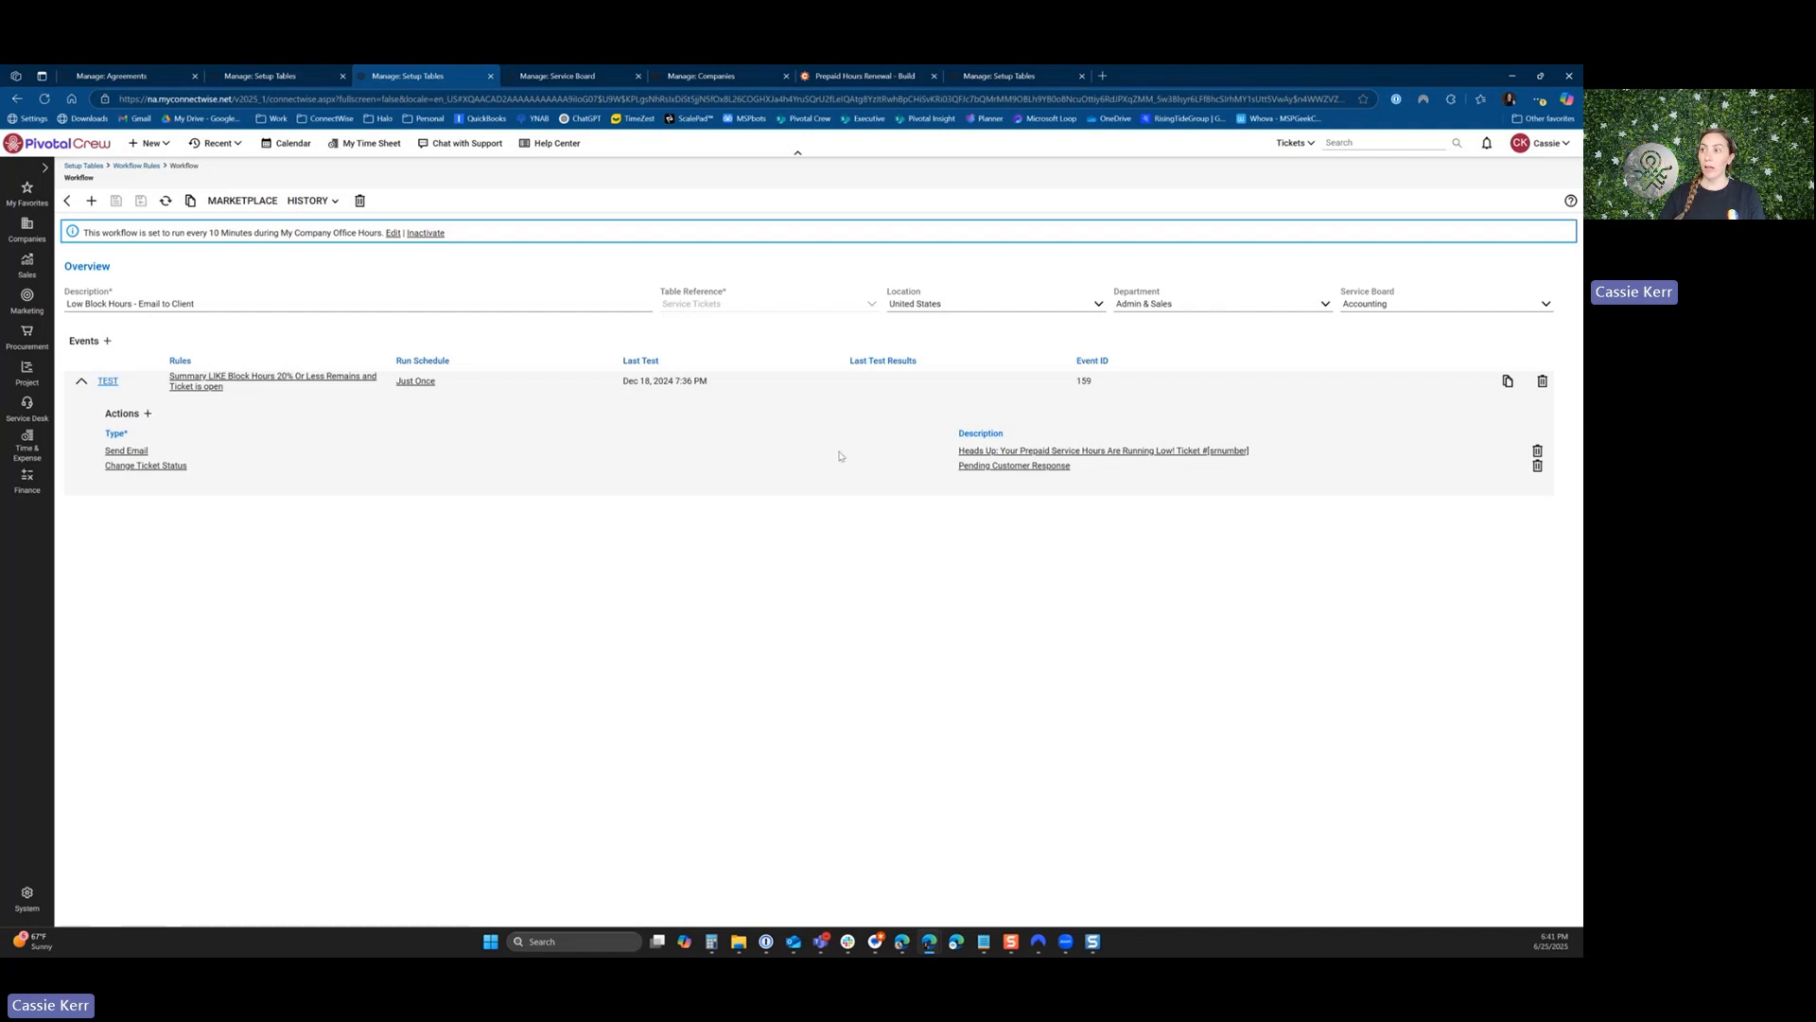
{"action": "left_click", "coordinate": [1011, 451]}
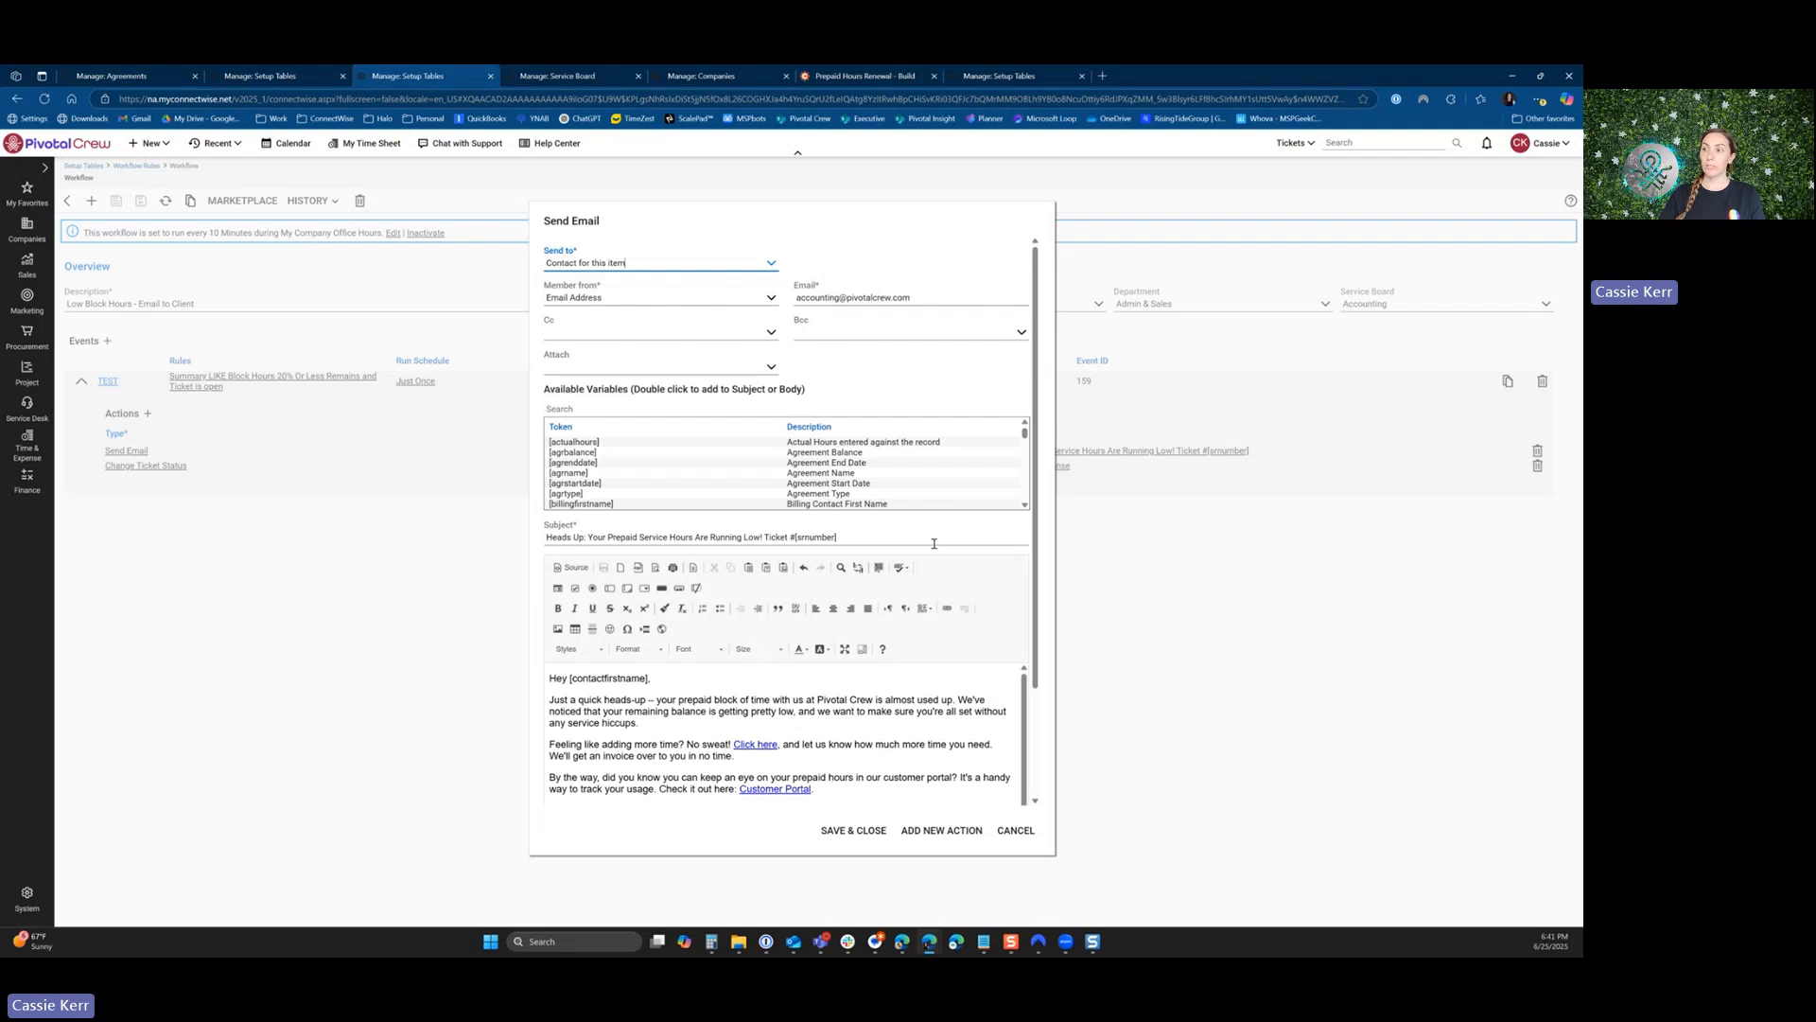
{"action": "left_click_drag", "start_coordinate": [765, 537], "coordinate": [852, 538]}
{"action": "left_click", "coordinate": [875, 540]}
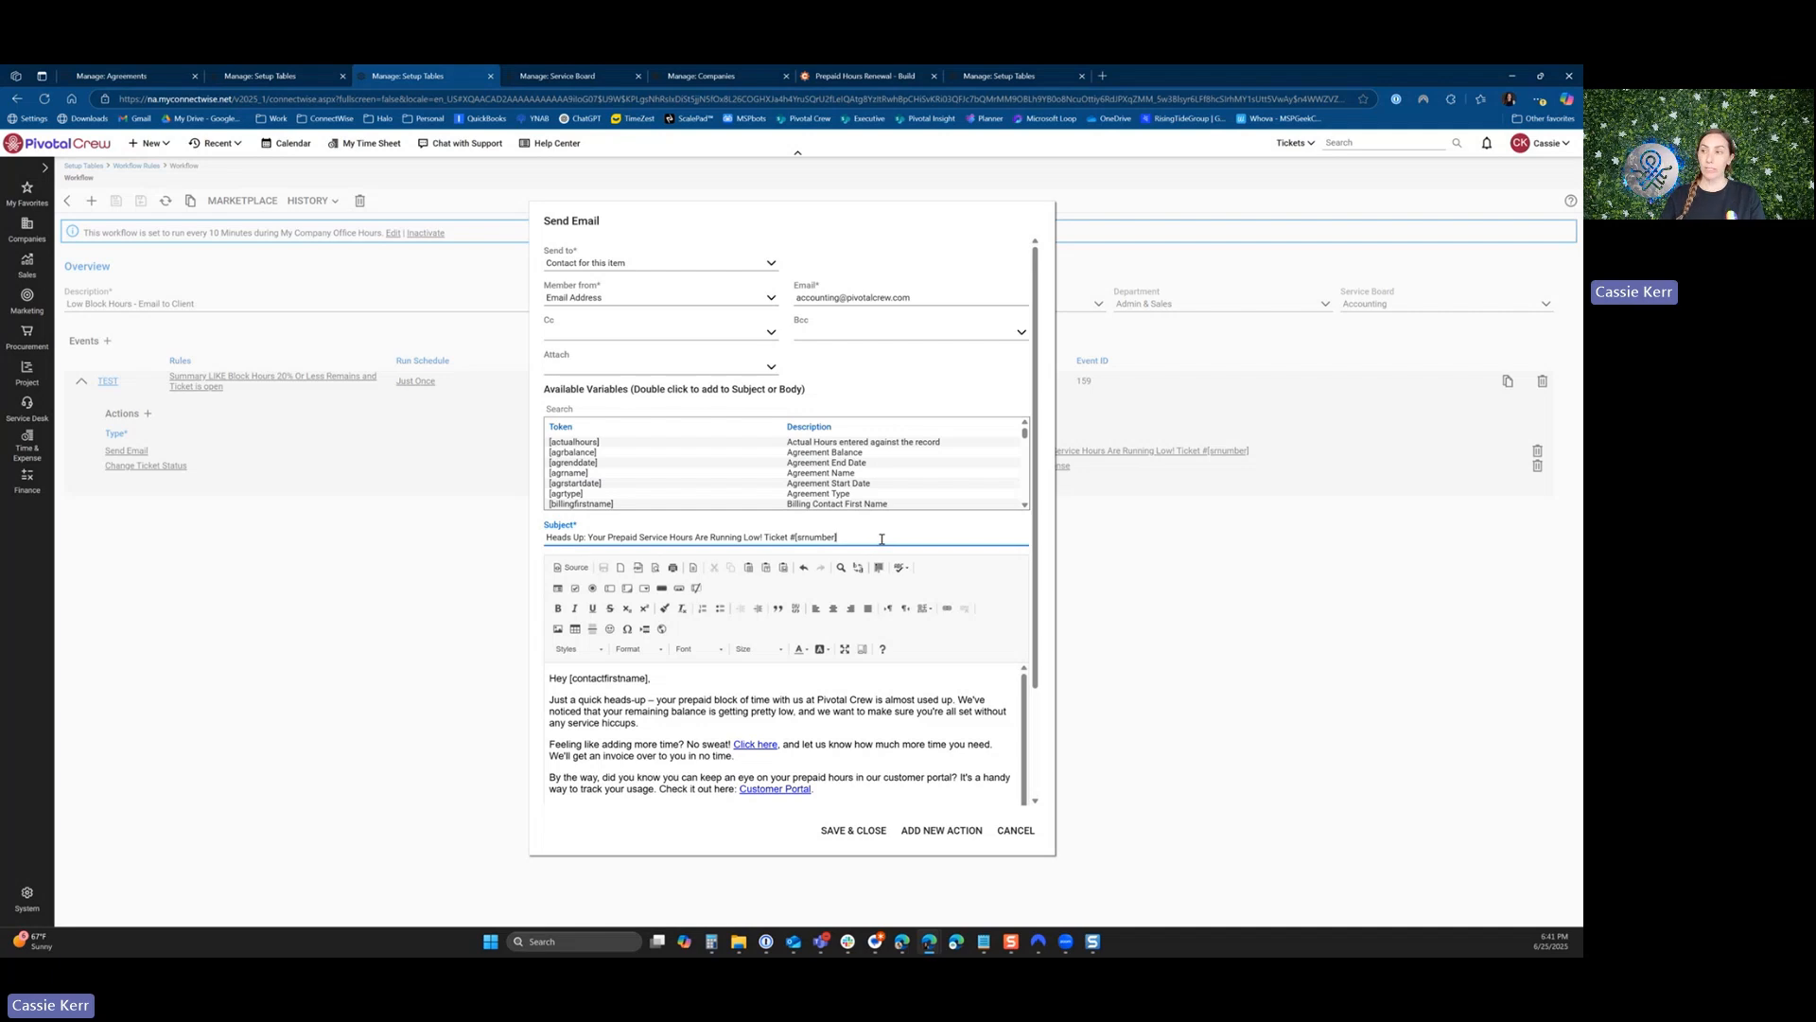
{"action": "scroll", "coordinate": [828, 643], "scroll_direction": "down", "scroll_amount": 2}
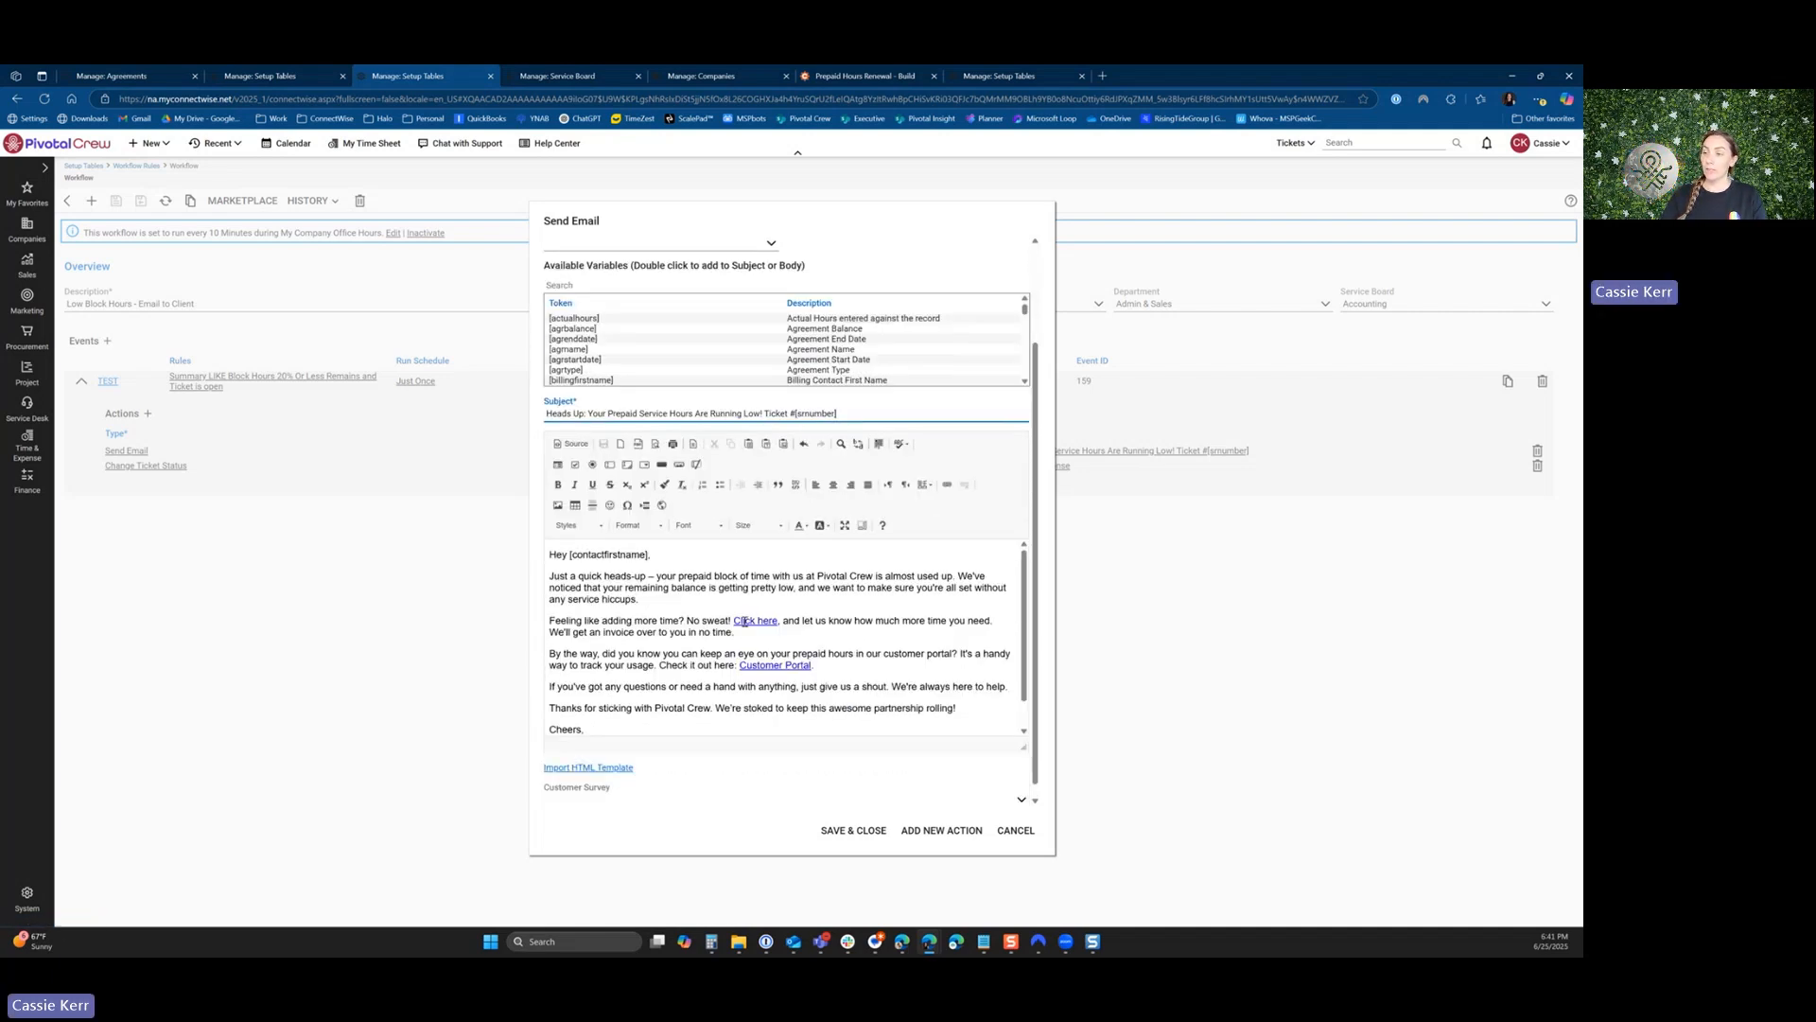
Inspect the URL behind the "Click here" link in the email body, and close the link and email settings without saving.
{"action": "left_click_drag", "start_coordinate": [734, 622], "coordinate": [786, 621]}
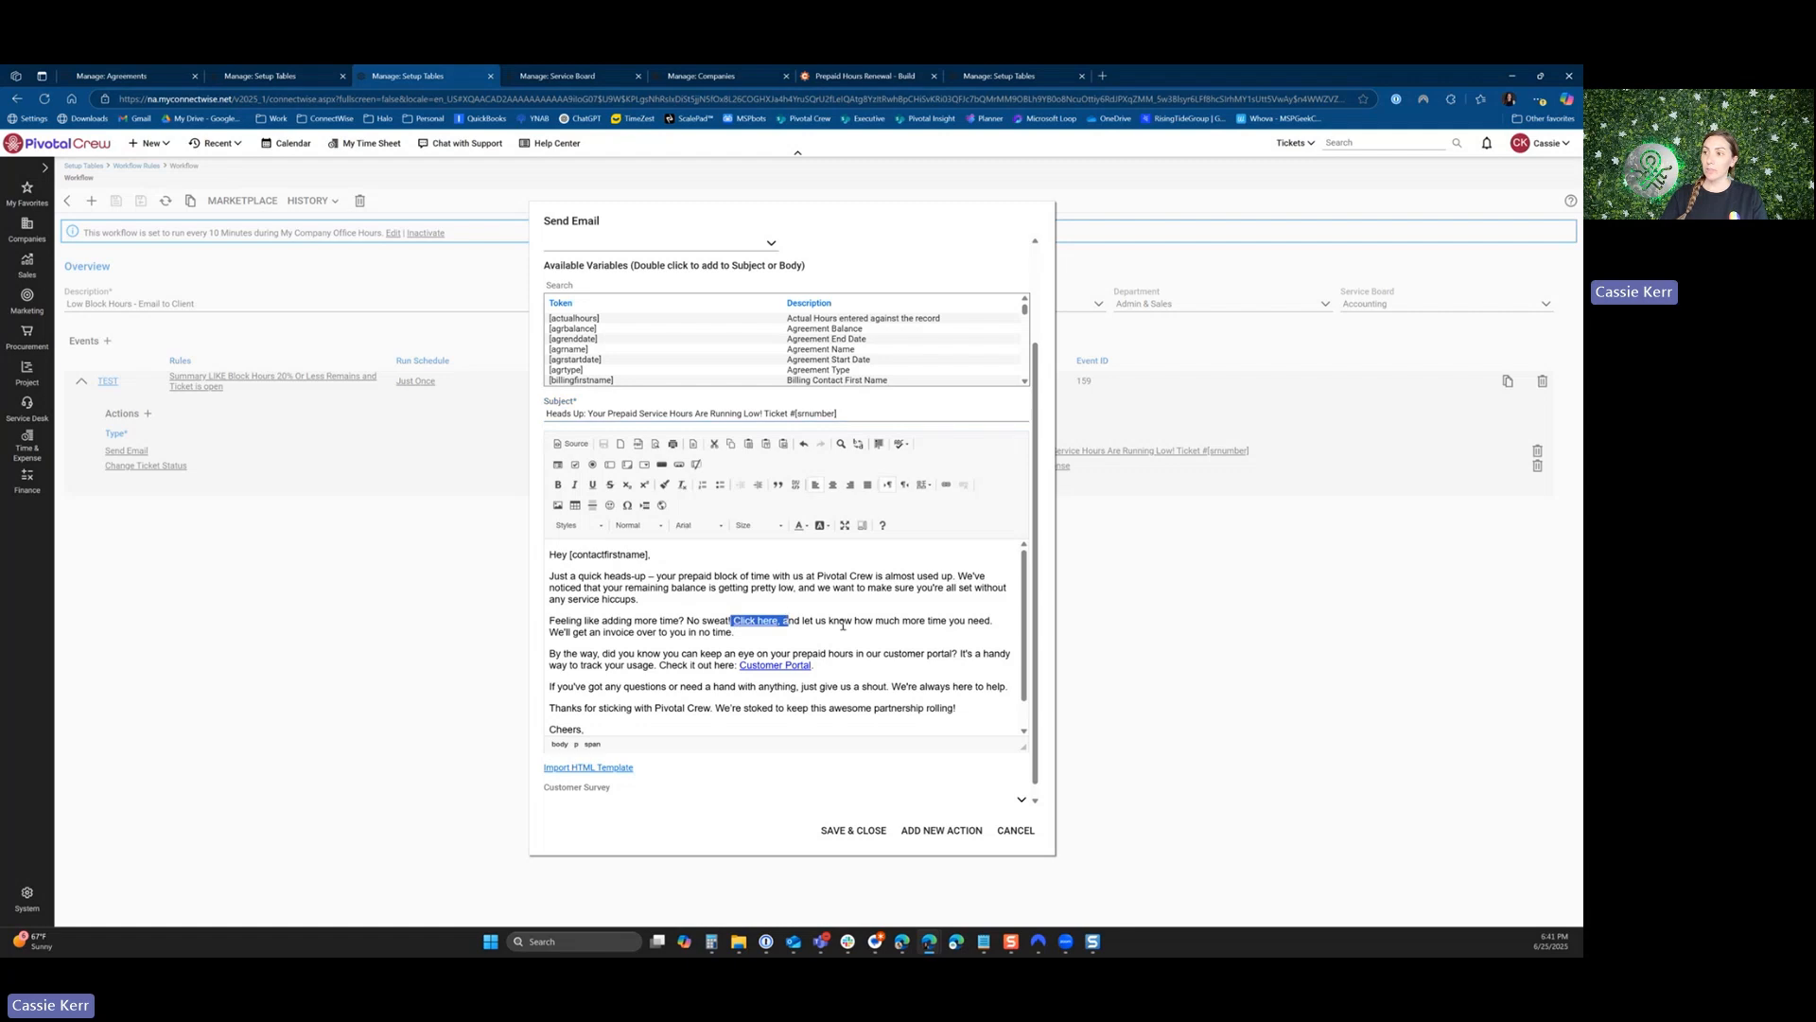
{"action": "left_click", "coordinate": [777, 623]}
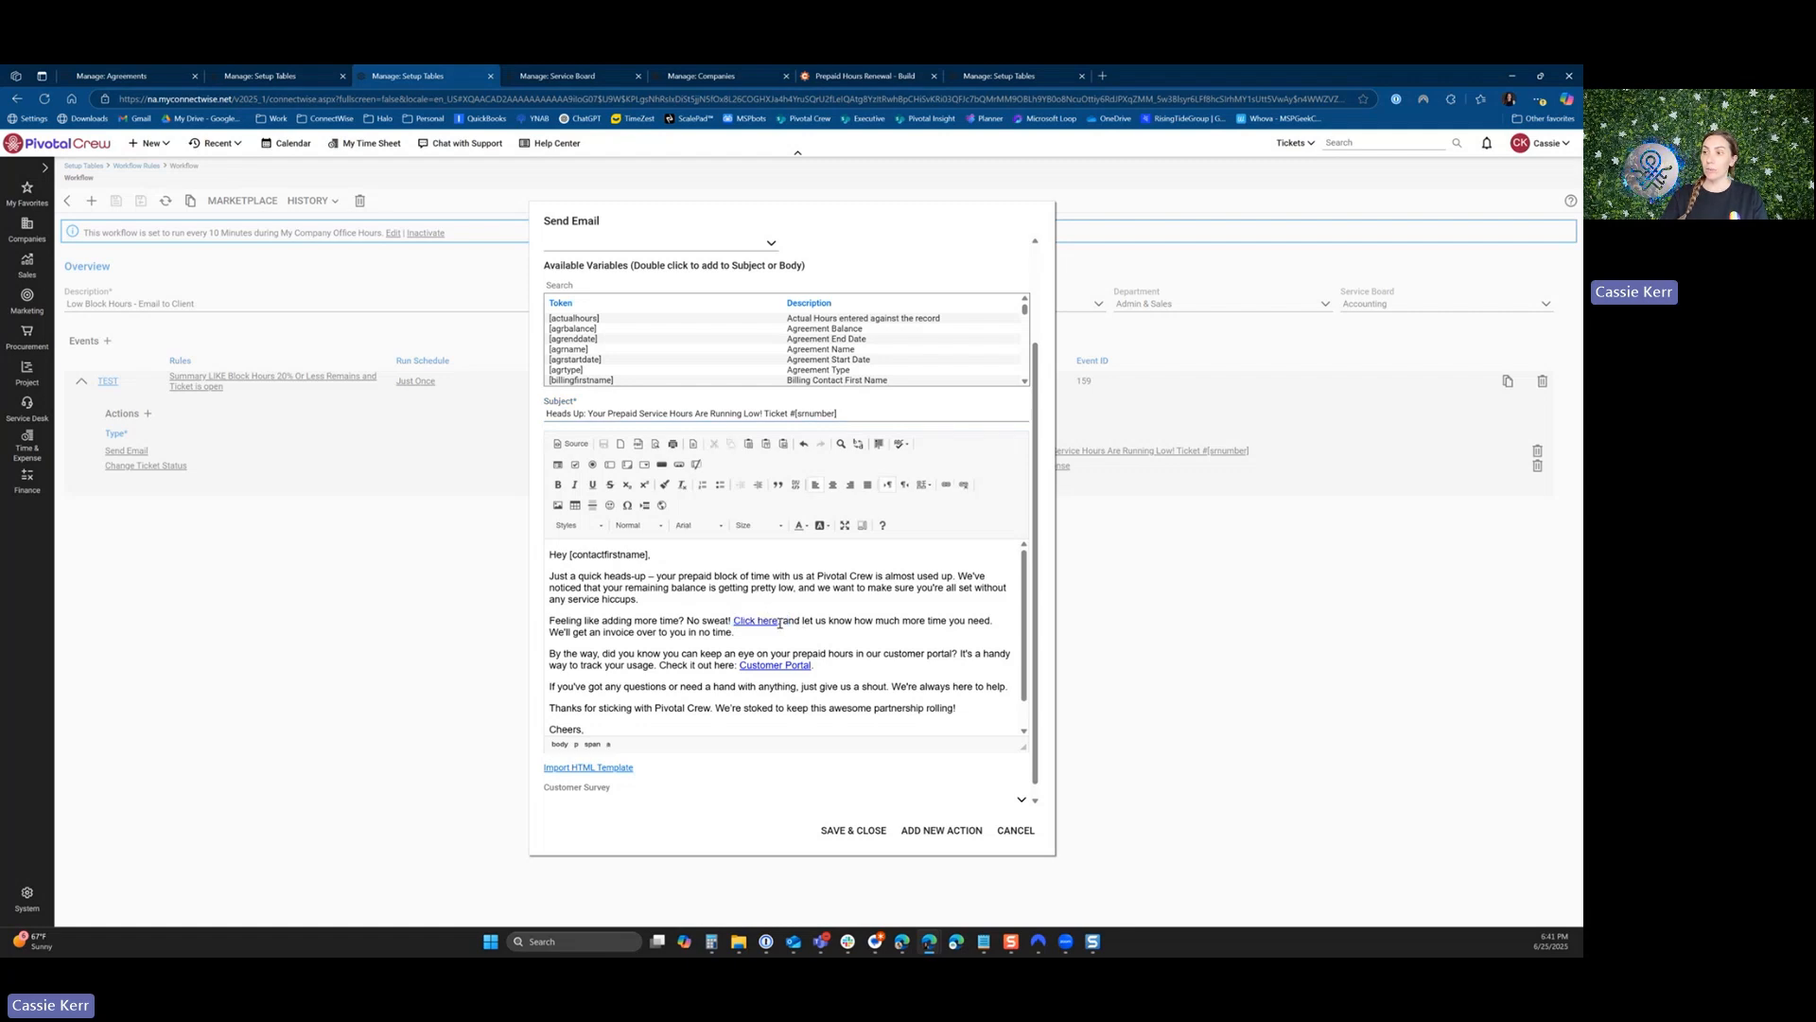
{"action": "left_click_drag", "start_coordinate": [776, 624], "coordinate": [735, 623]}
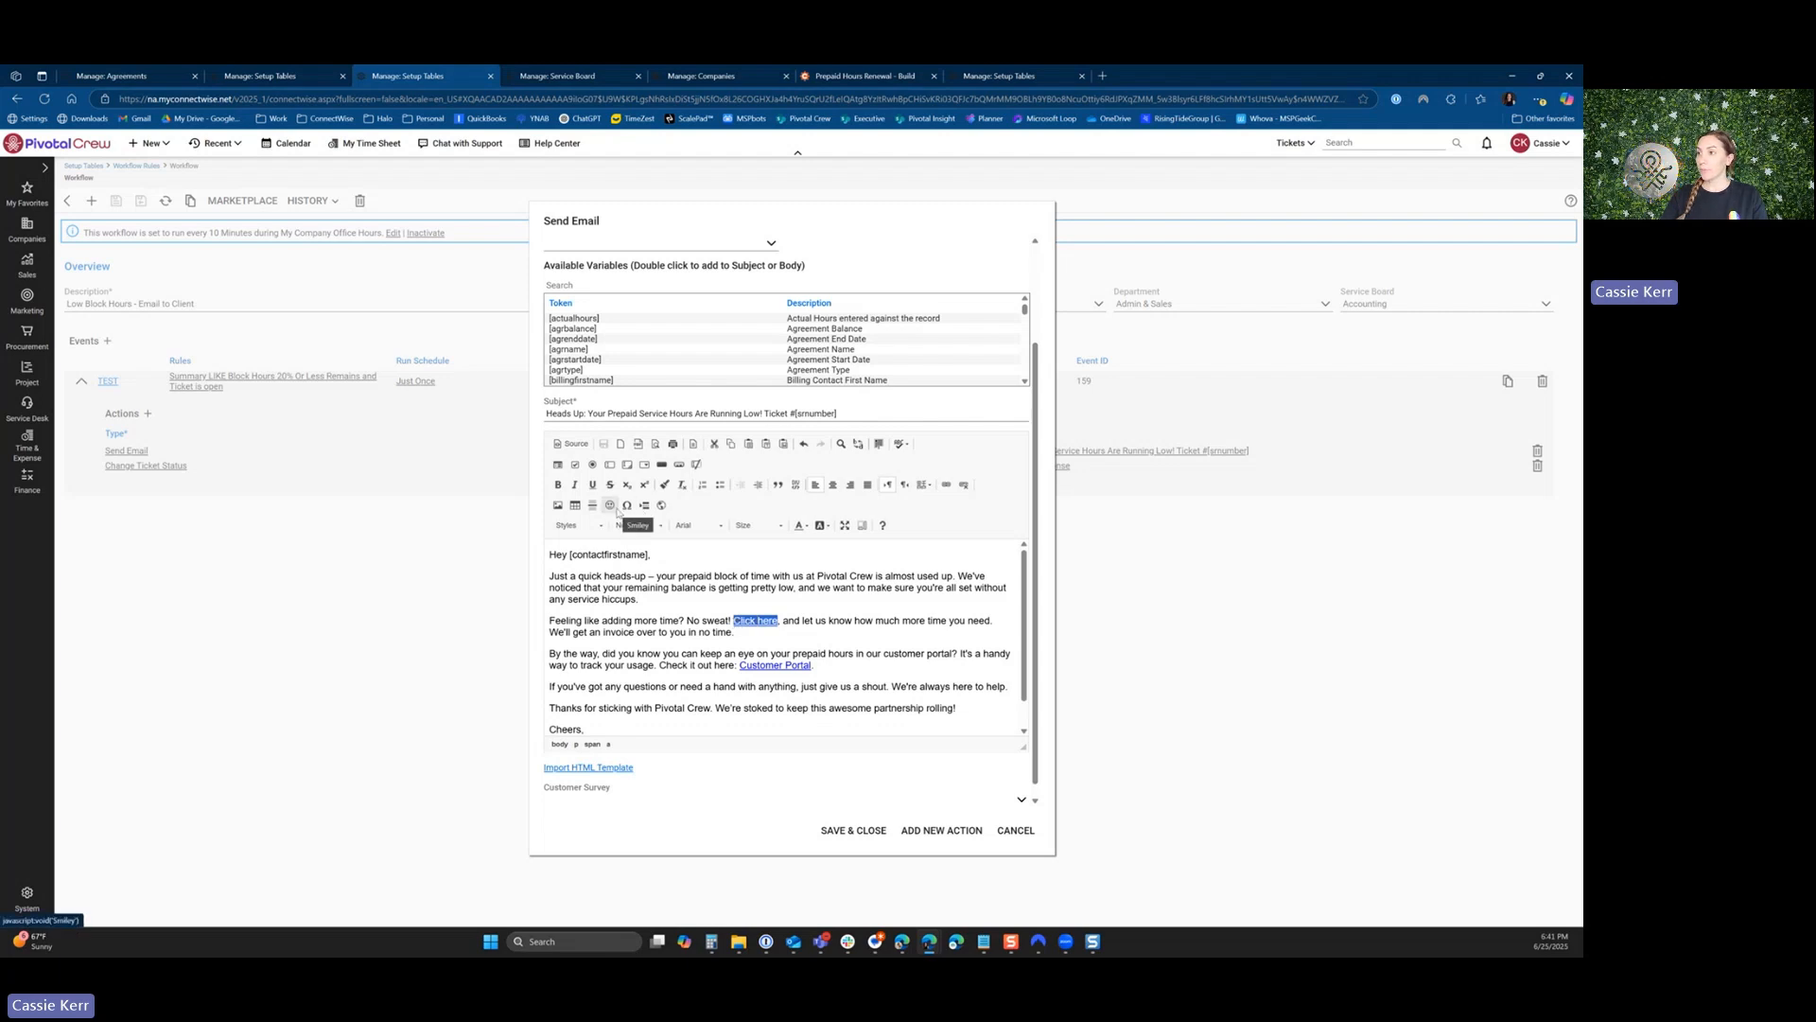
{"action": "left_click", "coordinate": [946, 484]}
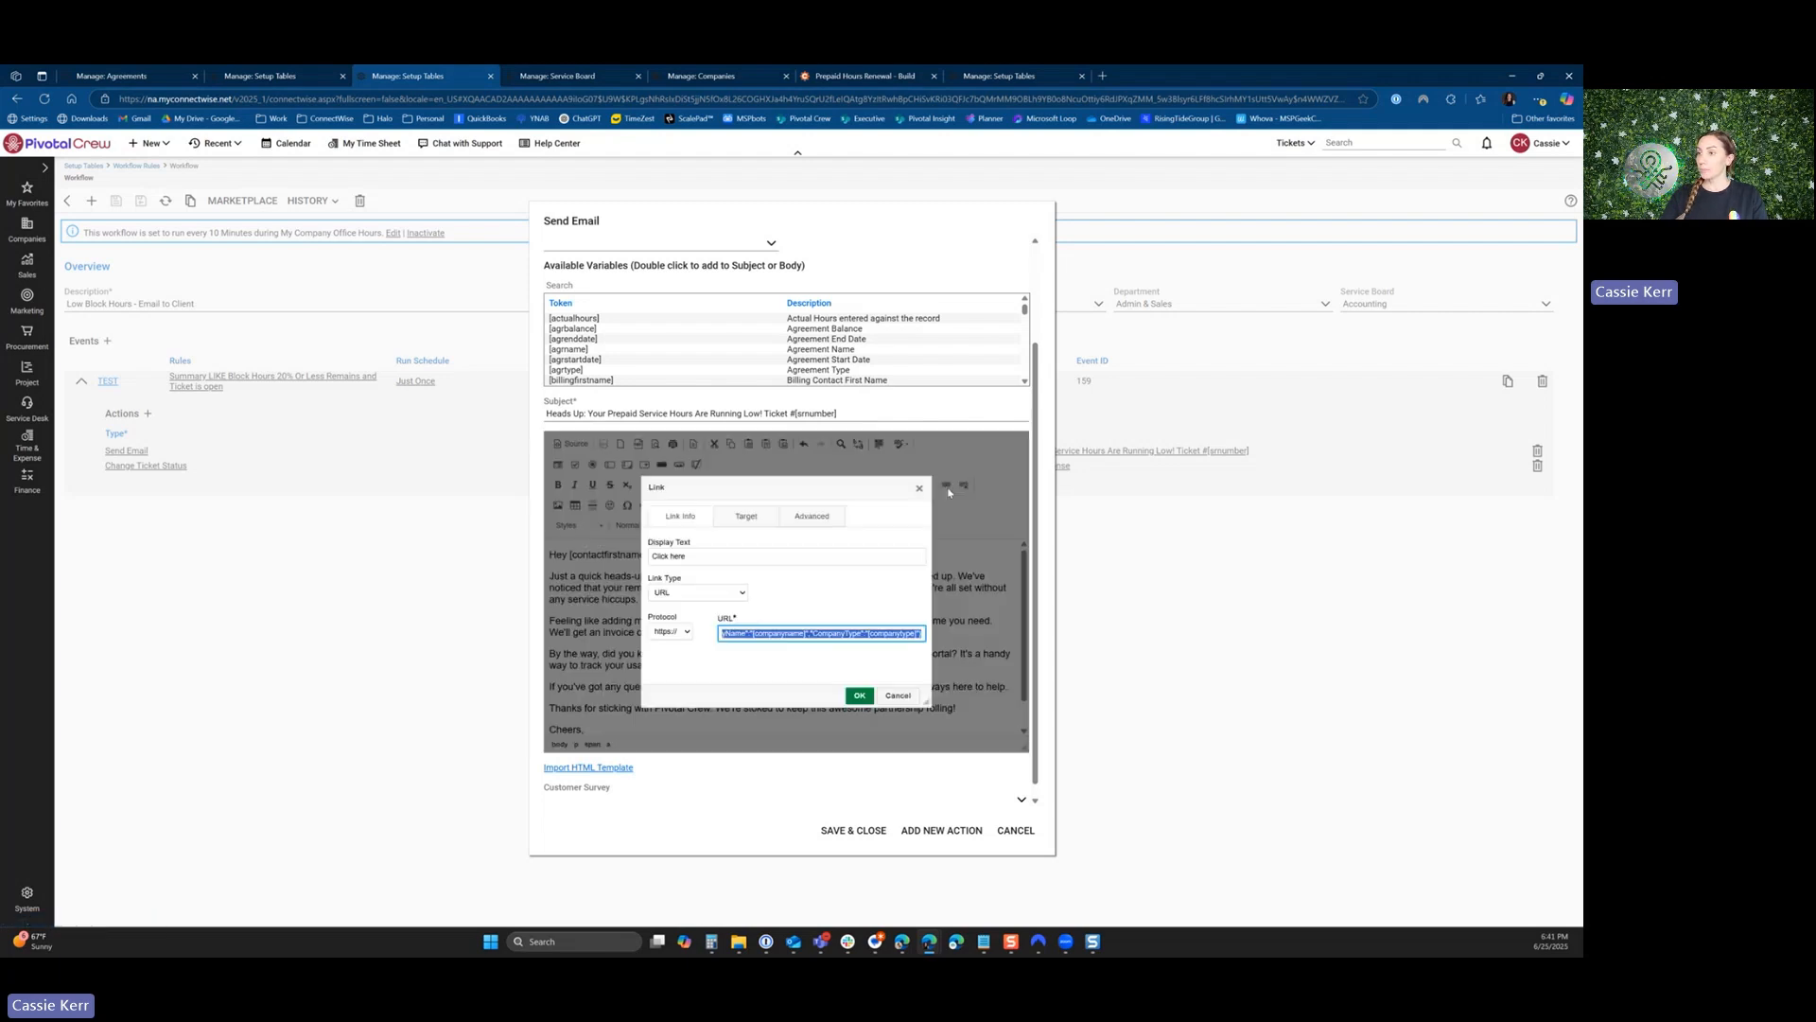
{"action": "left_click", "coordinate": [777, 633]}
{"action": "left_click_drag", "start_coordinate": [752, 636], "coordinate": [928, 636]}
{"action": "left_click_drag", "start_coordinate": [719, 633], "coordinate": [708, 641]}
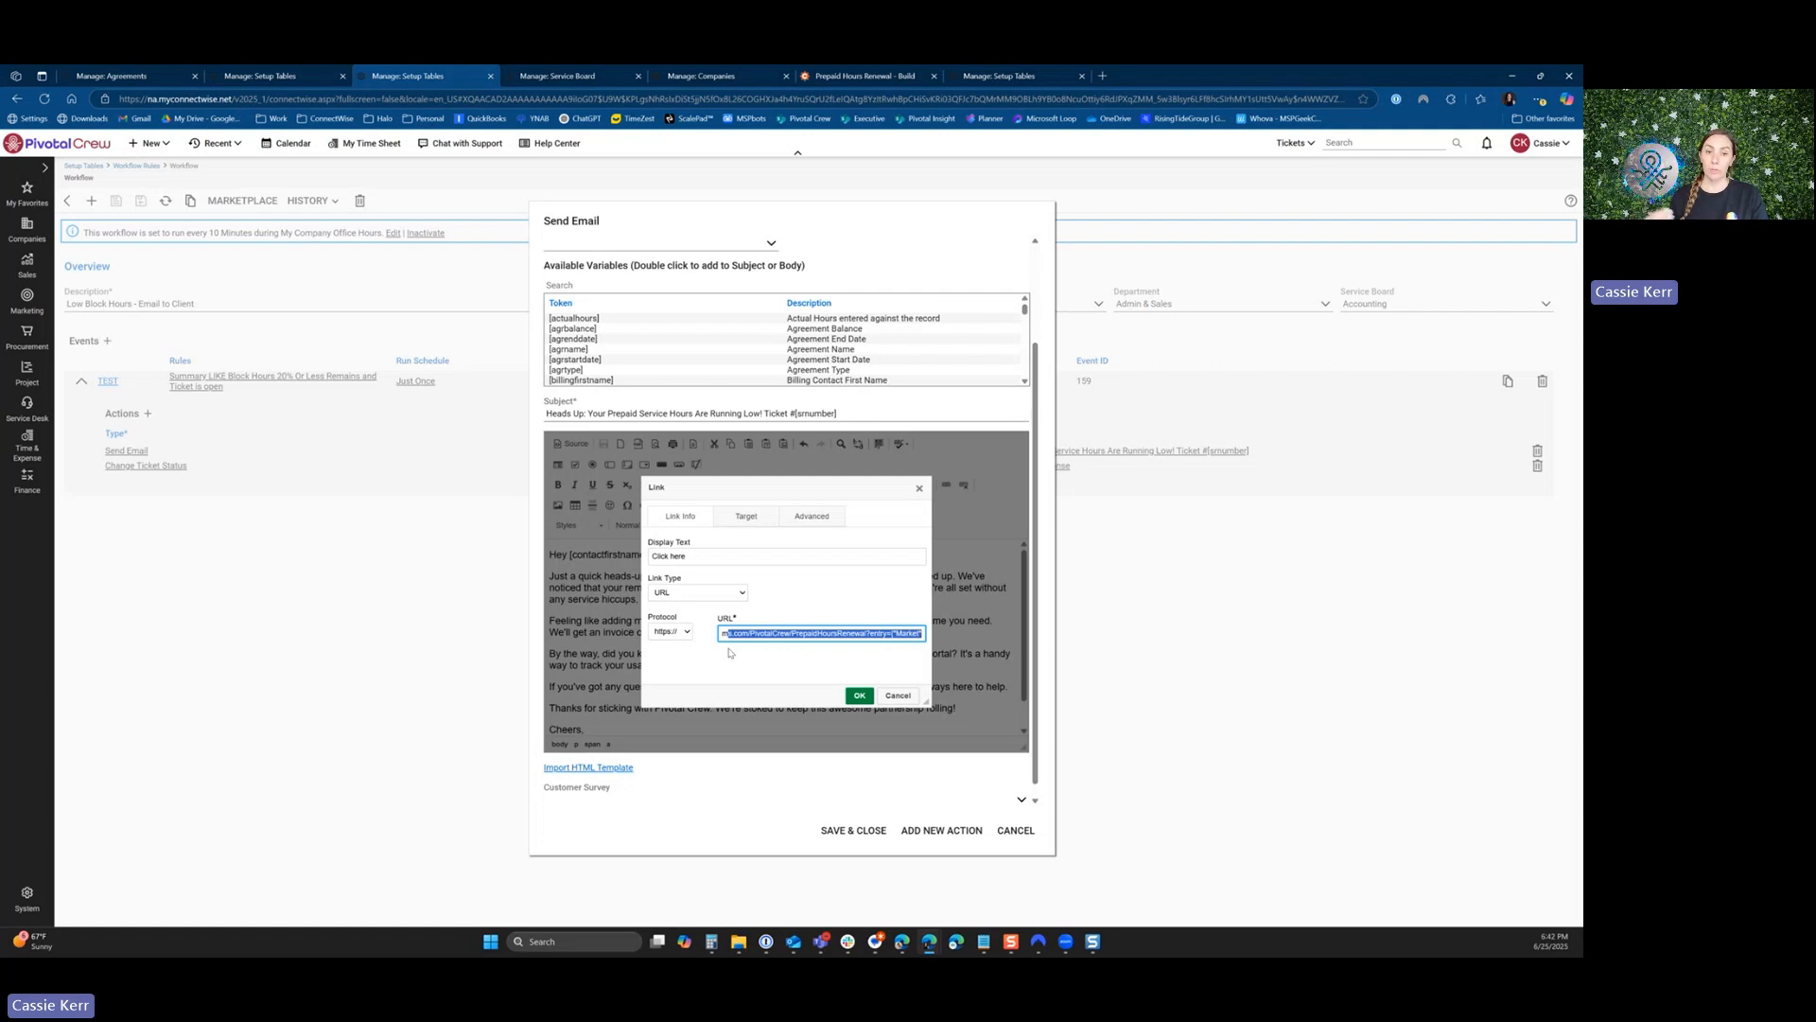
{"action": "left_click", "coordinate": [899, 695]}
{"action": "left_click", "coordinate": [1016, 830]}
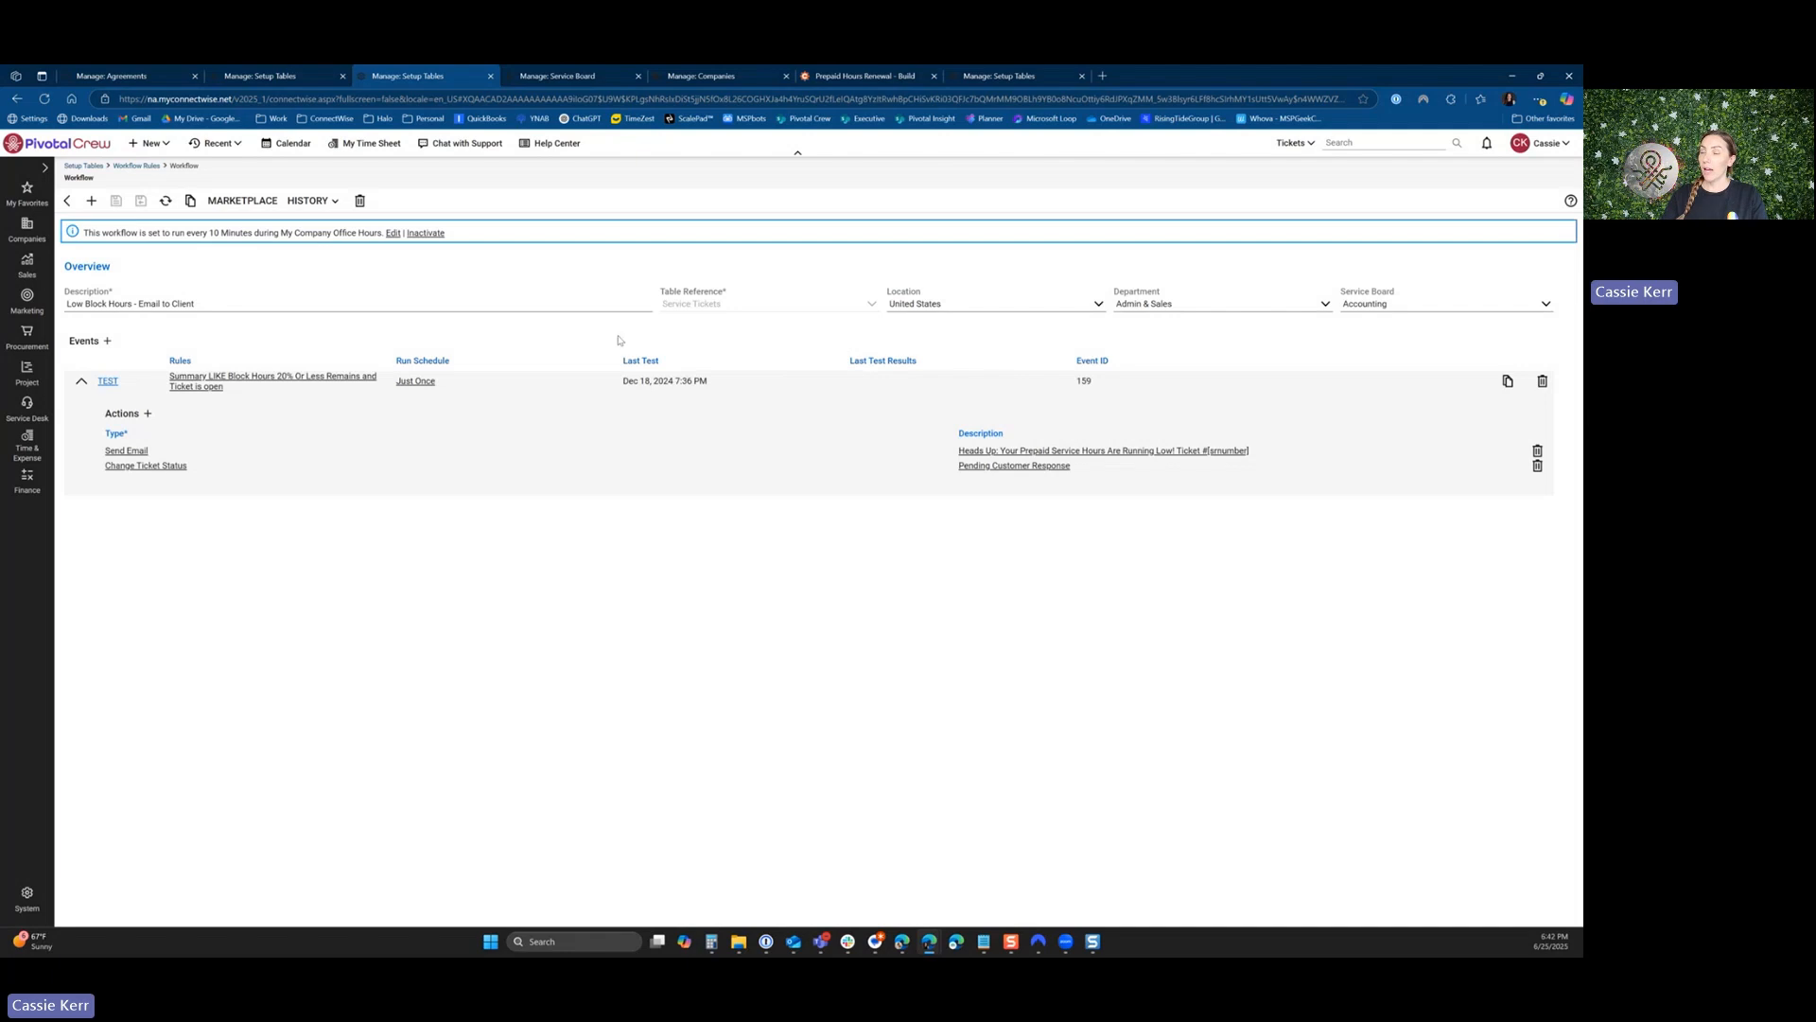
Check the status of the Block Hours 20% Or Less Remains ticket, the client's notification email in Gmail and its linked Prepaid Hours Renewal form.
{"action": "left_click", "coordinate": [553, 77]}
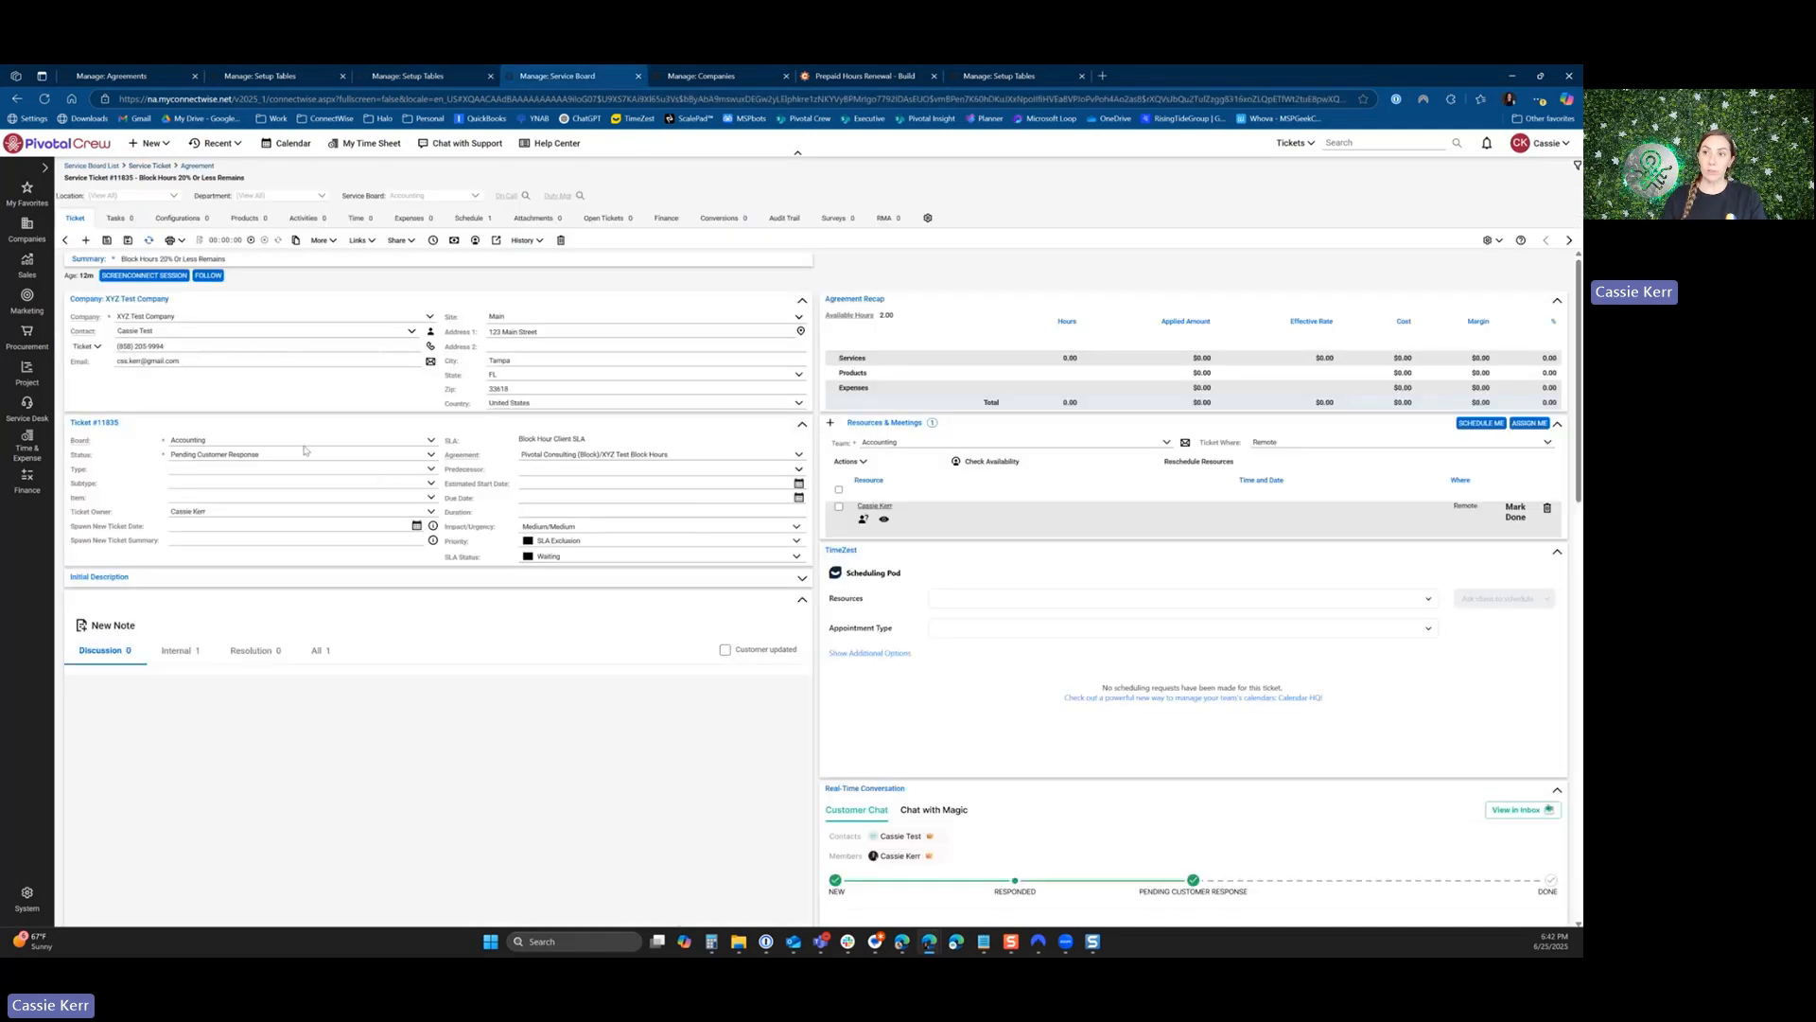
{"action": "left_click", "coordinate": [221, 458]}
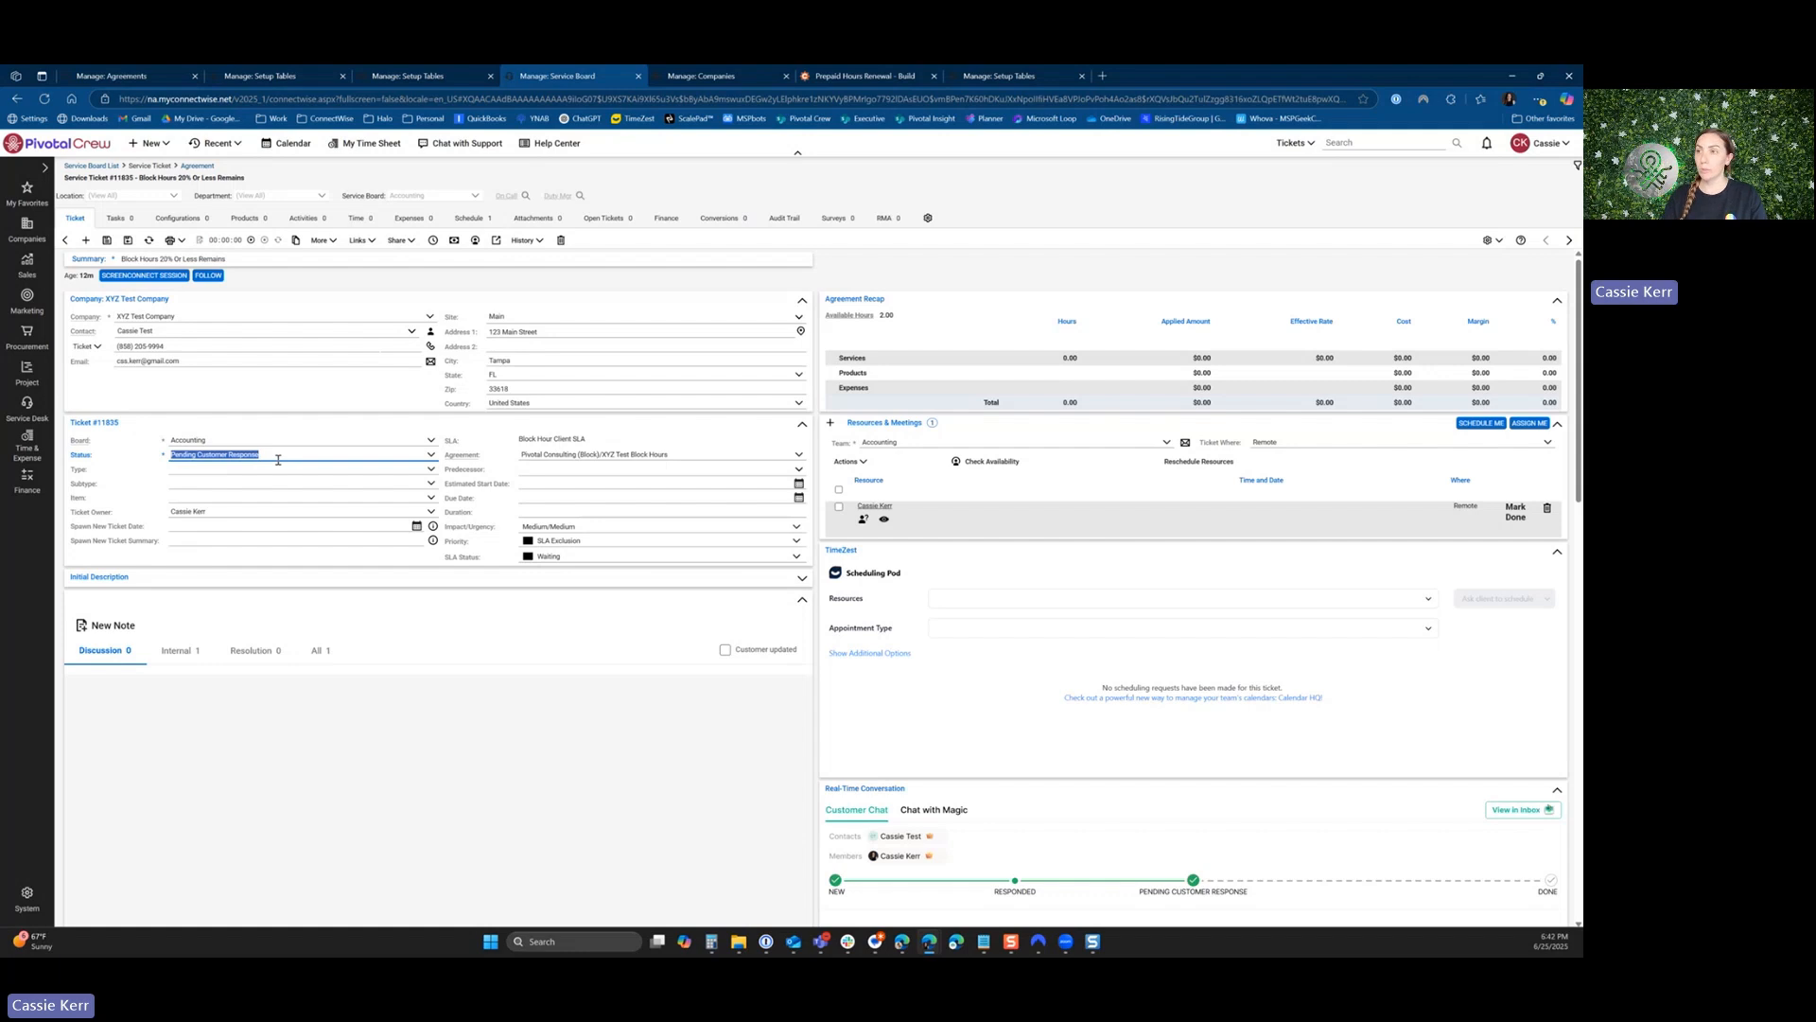
{"action": "left_click", "coordinate": [904, 951]}
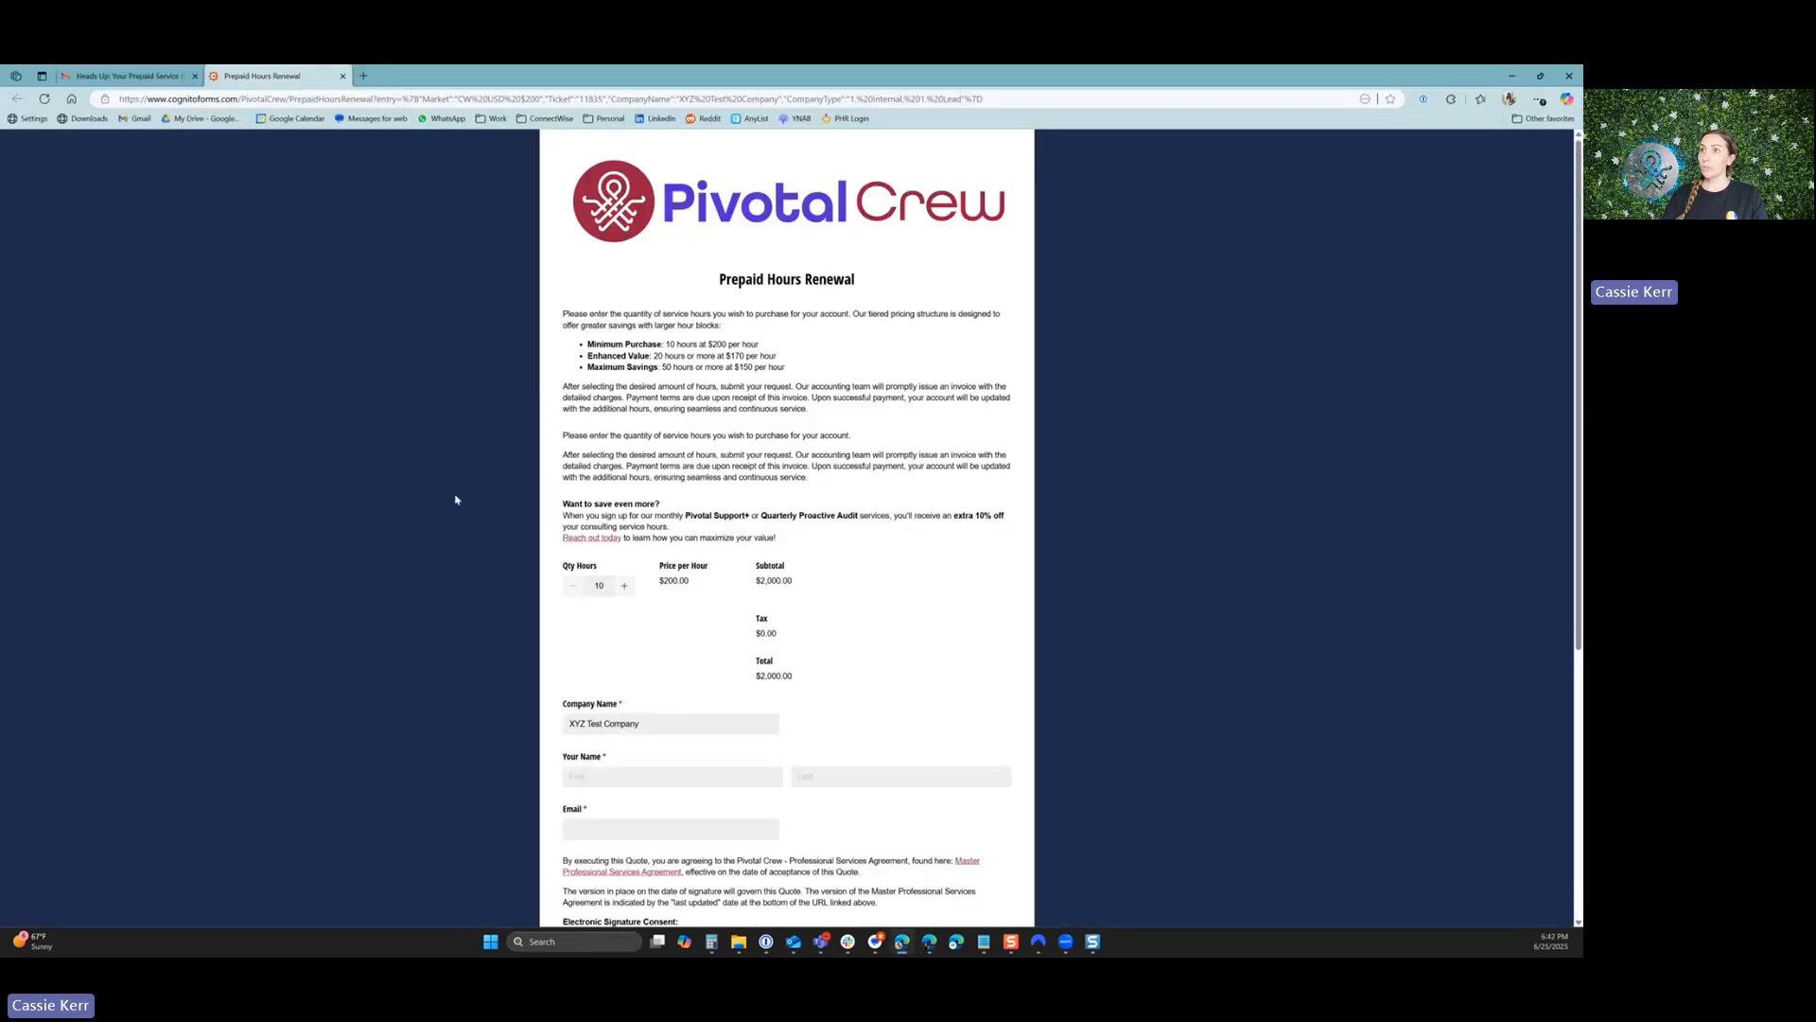
{"action": "left_click", "coordinate": [128, 77]}
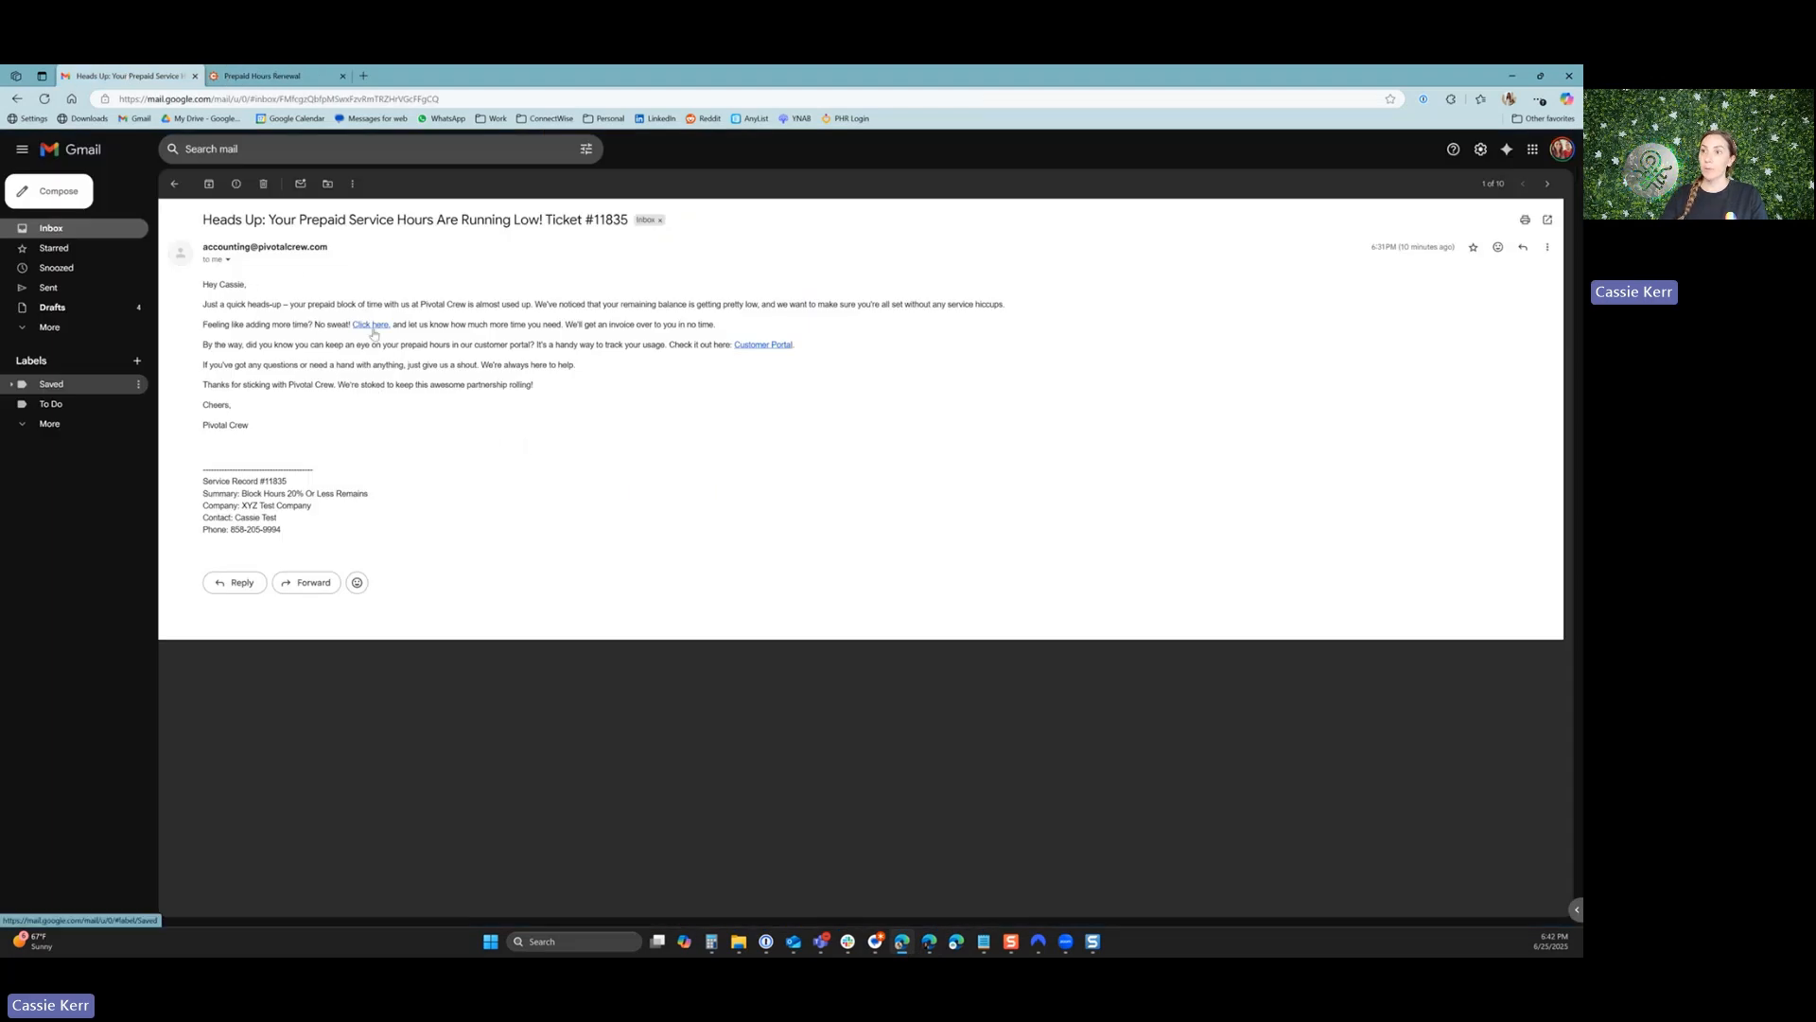
{"action": "left_click", "coordinate": [261, 73]}
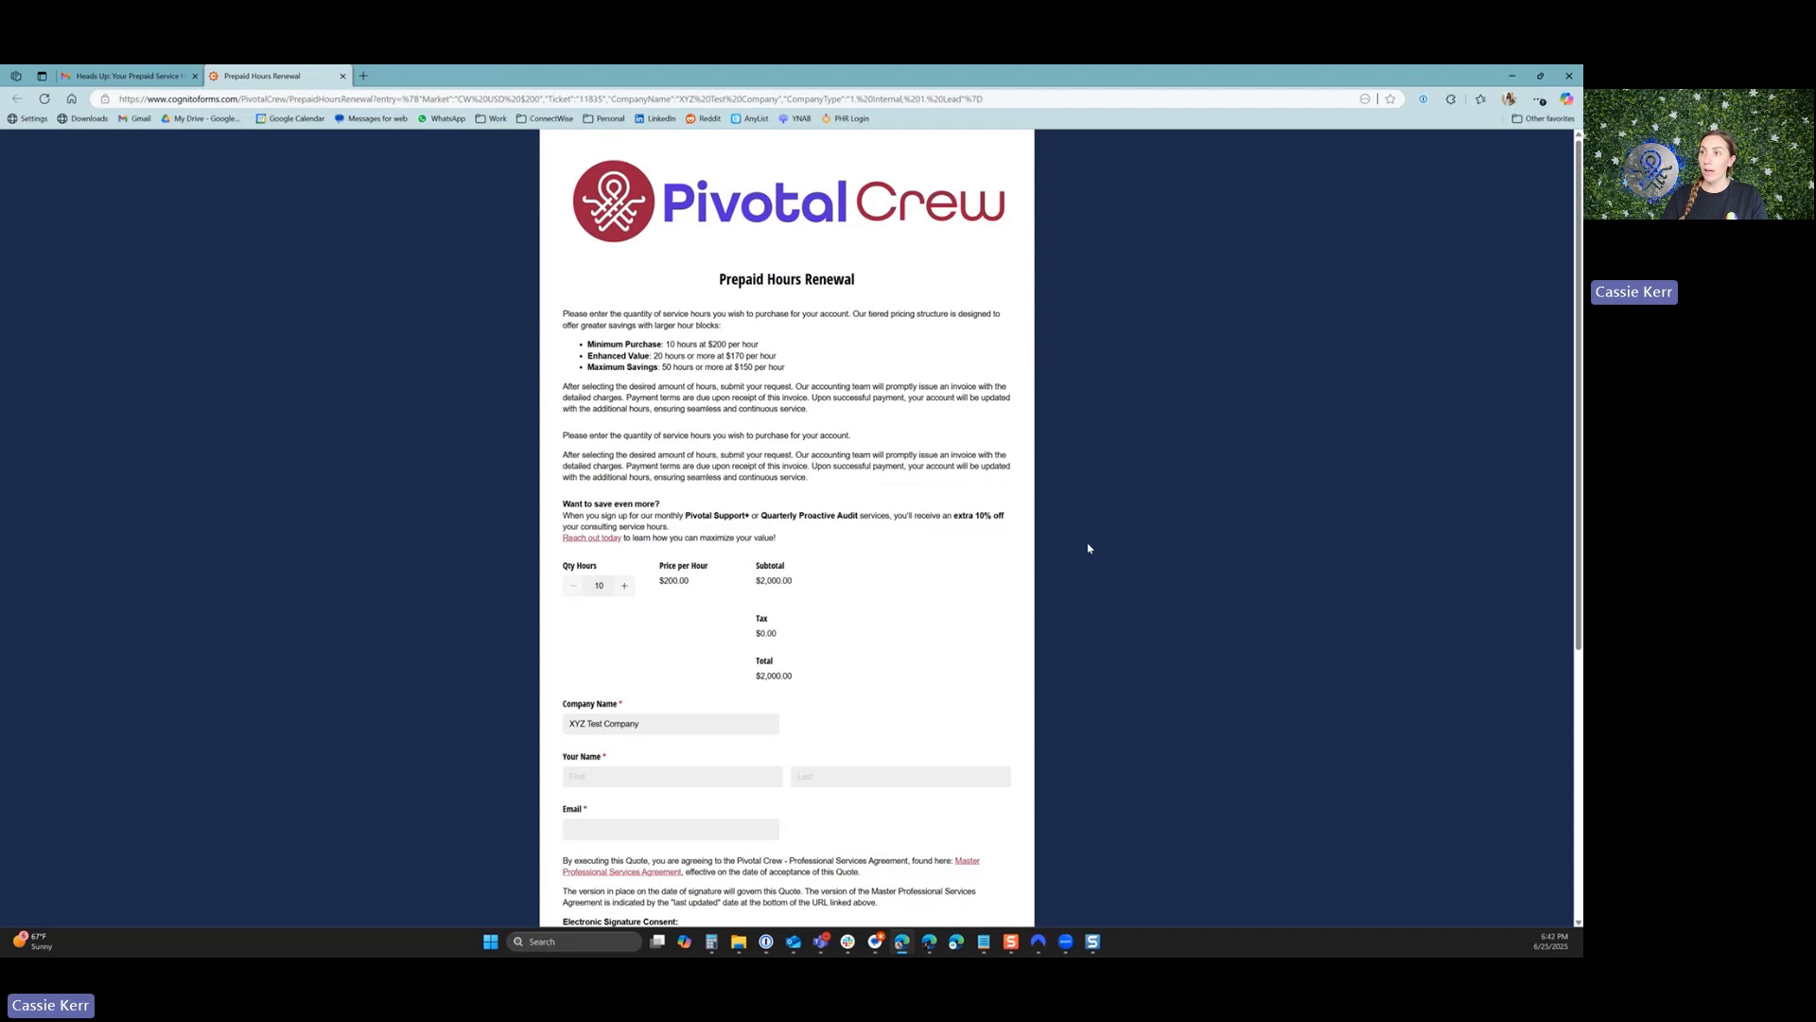
Try a quantity of 20 hours on the renewal form, and set the final quantity to 50 hours.
{"action": "scroll", "coordinate": [653, 473], "scroll_direction": "down", "scroll_amount": 1}
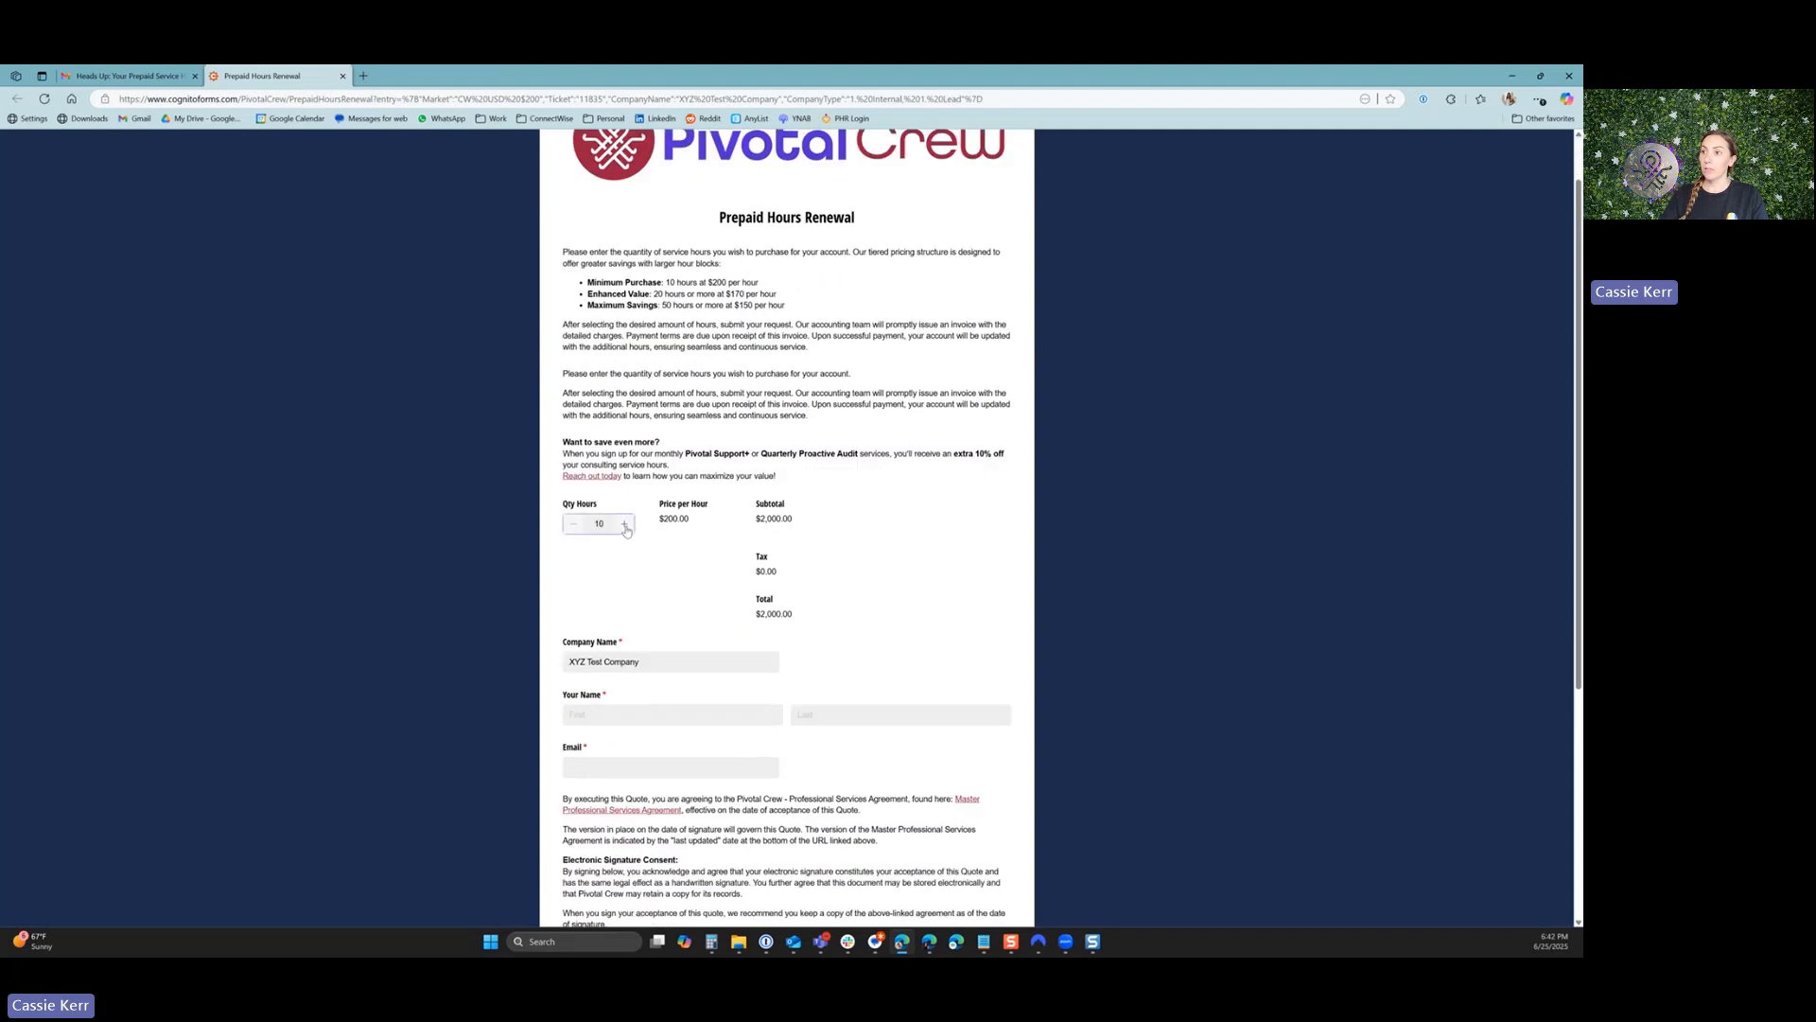
{"action": "left_click_drag", "start_coordinate": [605, 525], "coordinate": [562, 534]}
{"action": "type", "text": "20"}
{"action": "left_click", "coordinate": [654, 570]}
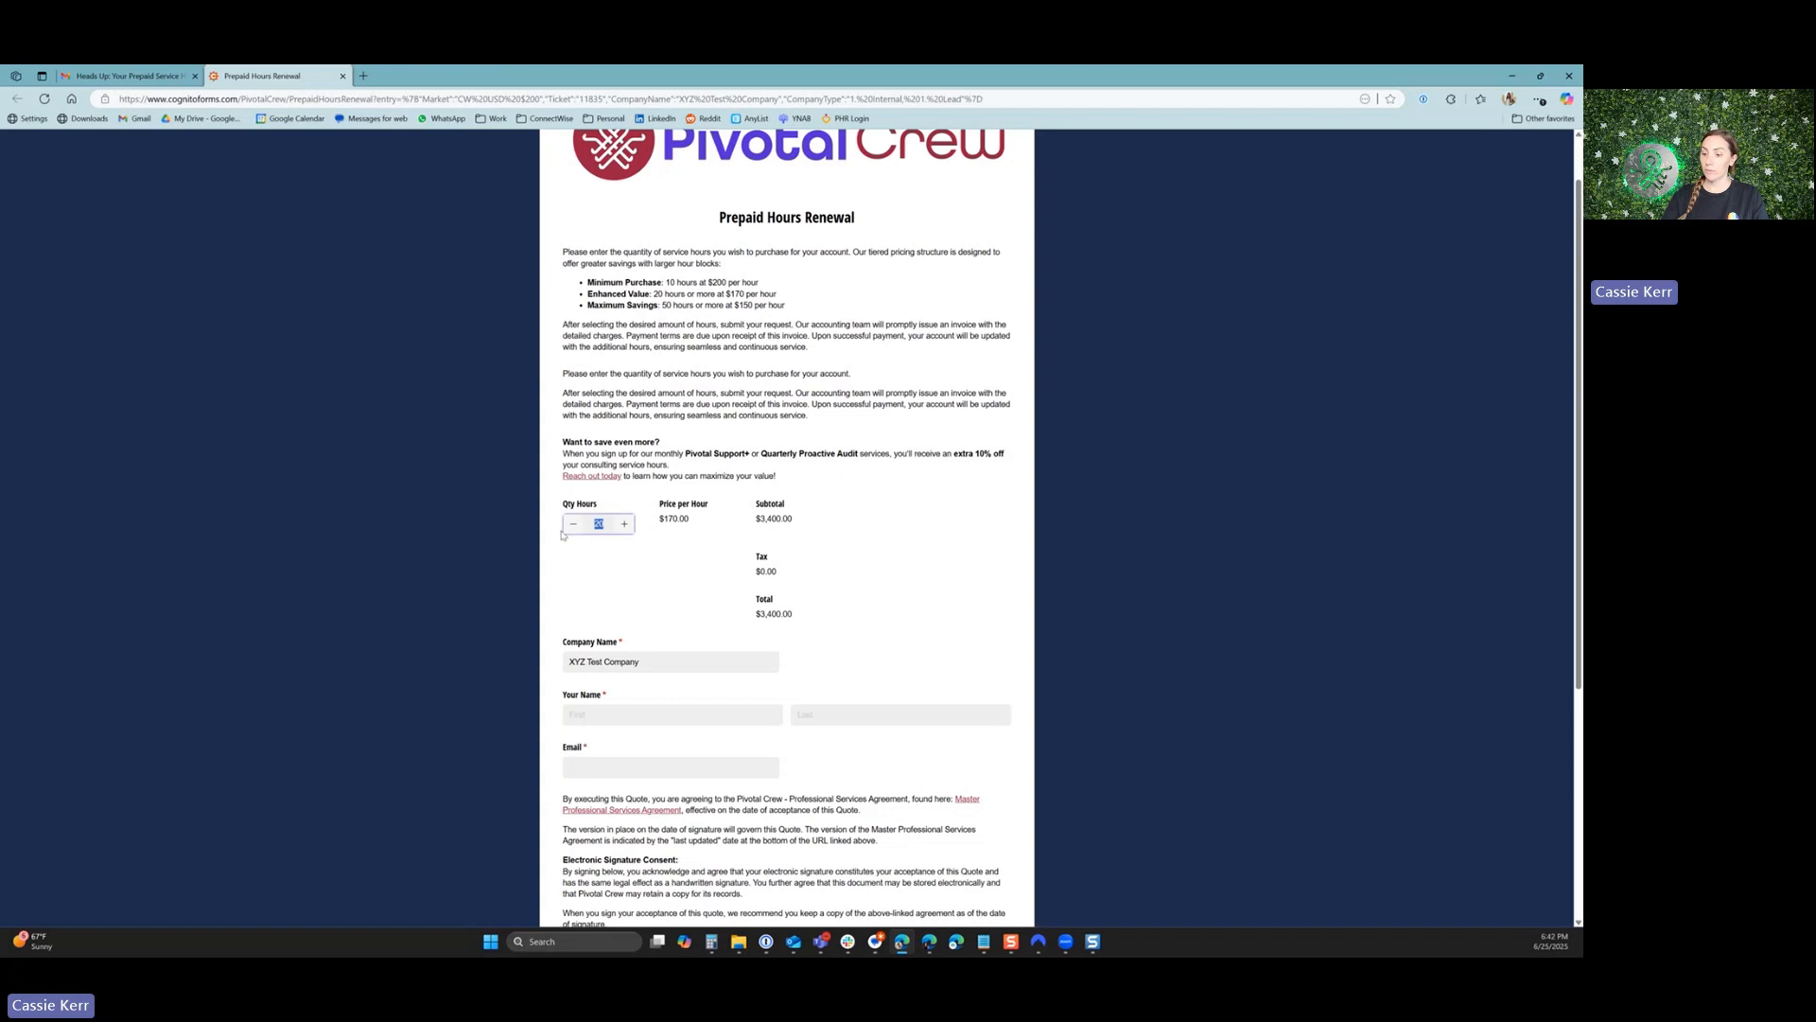
{"action": "type", "text": "50"}
{"action": "left_click", "coordinate": [662, 568]}
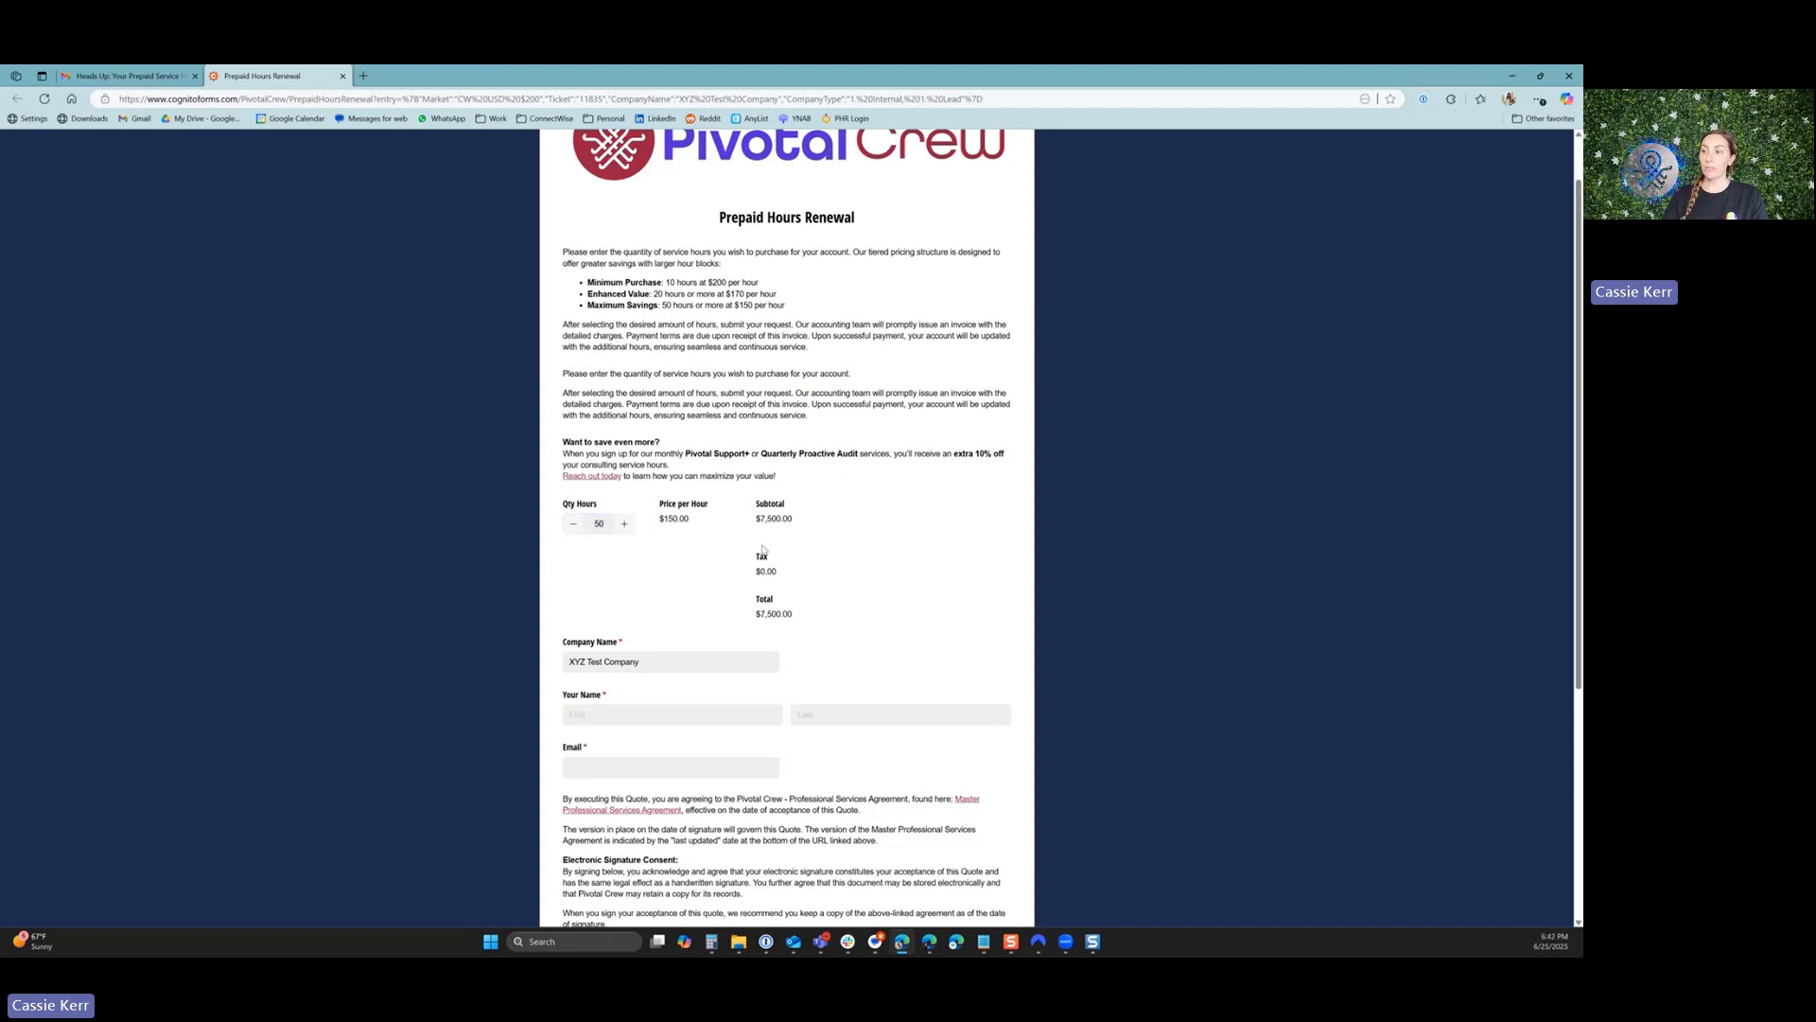
Fill in the purchaser's first name, last name and email address on the renewal form.
{"action": "scroll", "coordinate": [763, 549], "scroll_direction": "down", "scroll_amount": 2}
{"action": "left_click", "coordinate": [748, 534]}
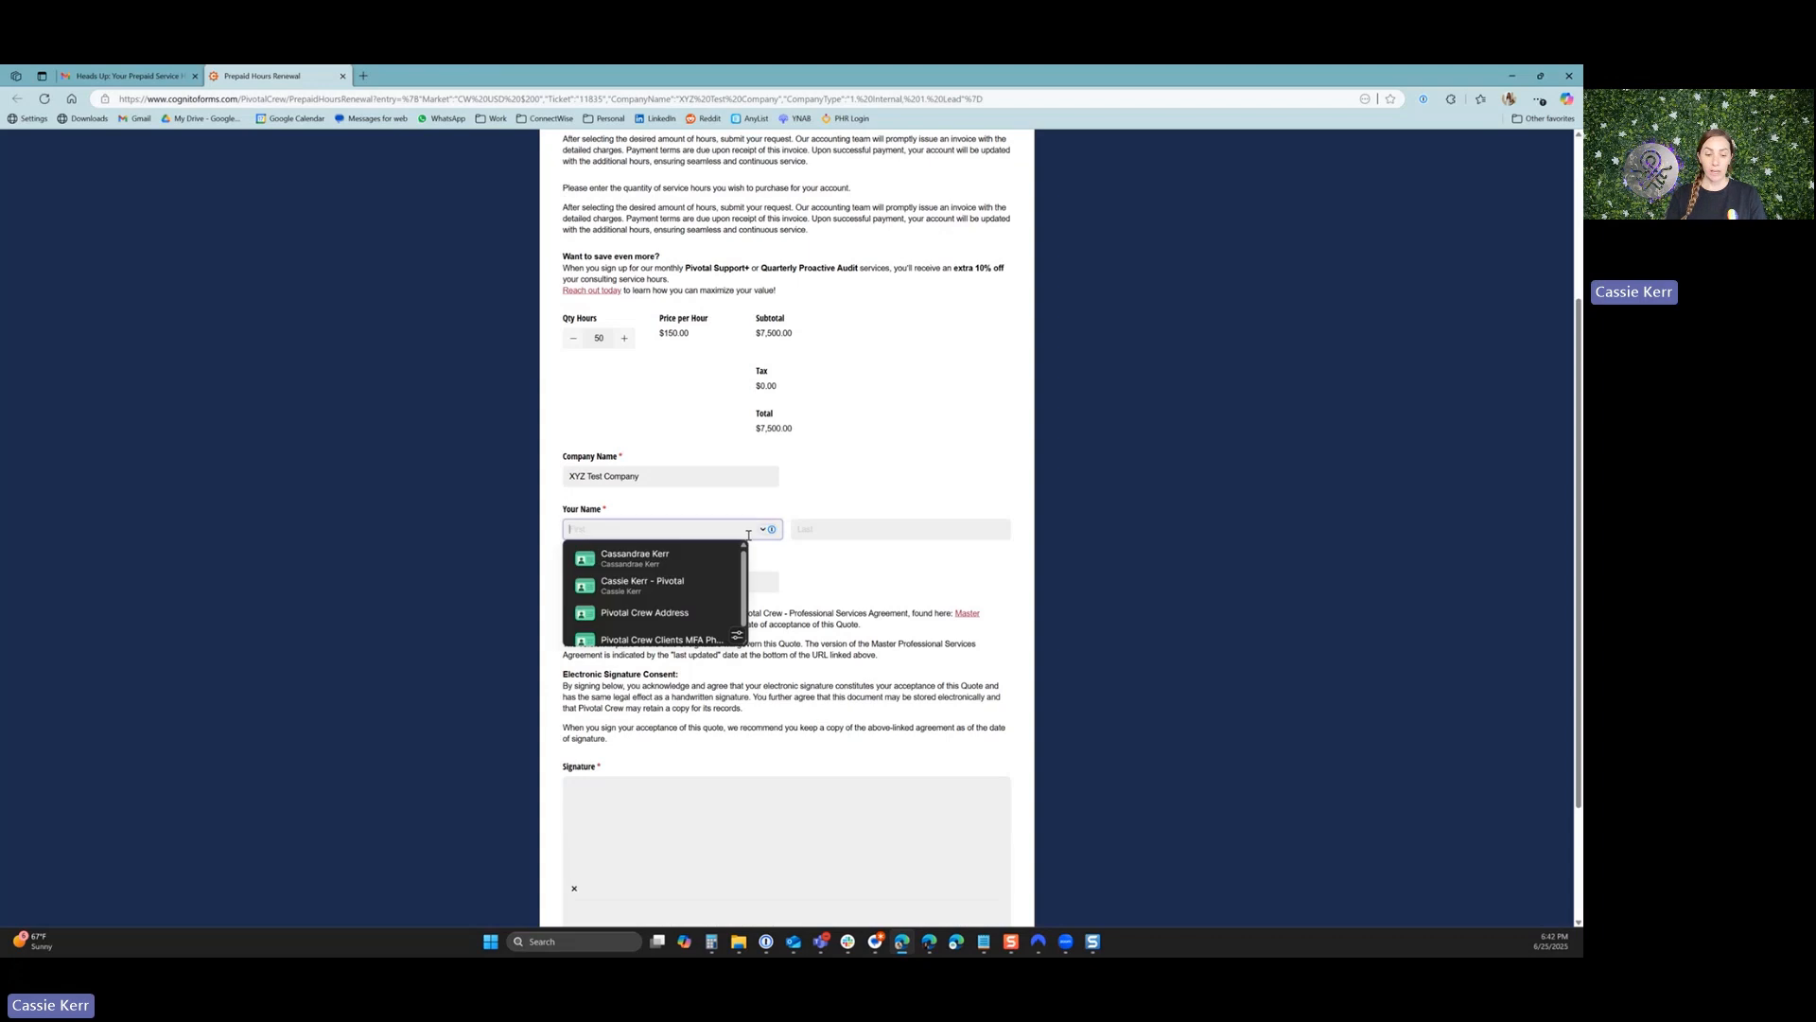
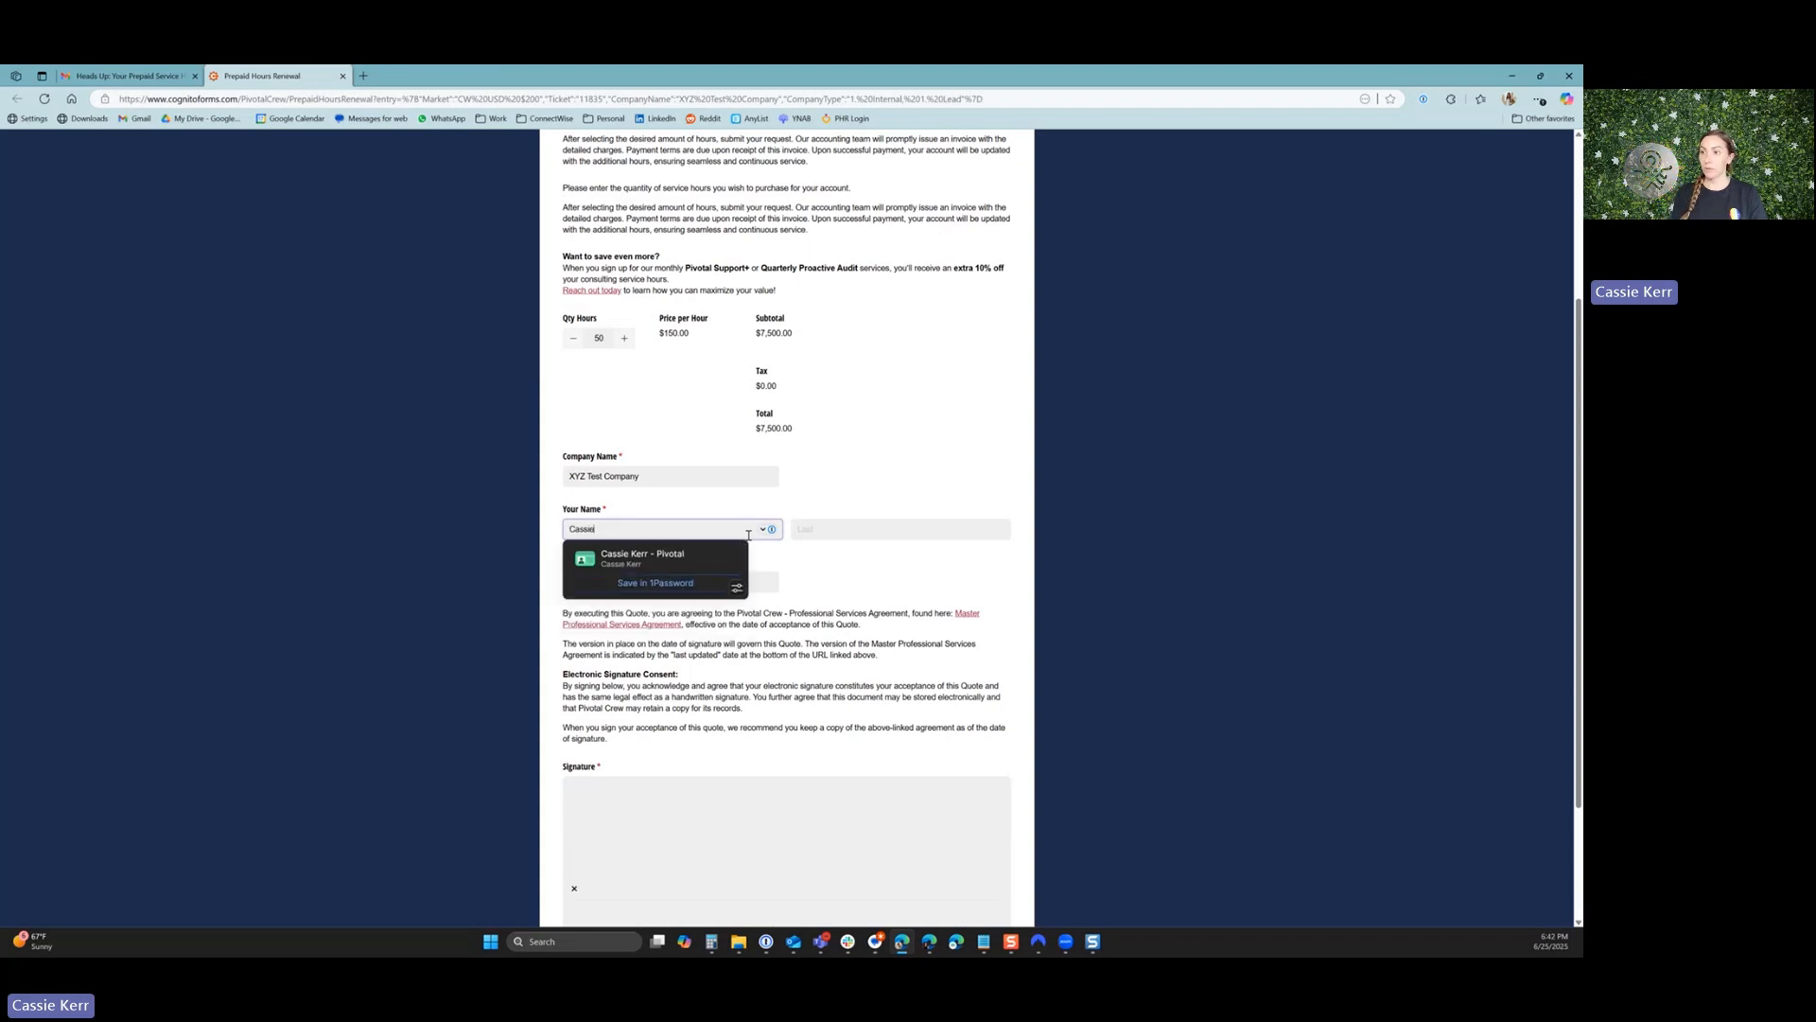
{"action": "key", "text": "Tab"}
{"action": "key", "text": "Tab"}
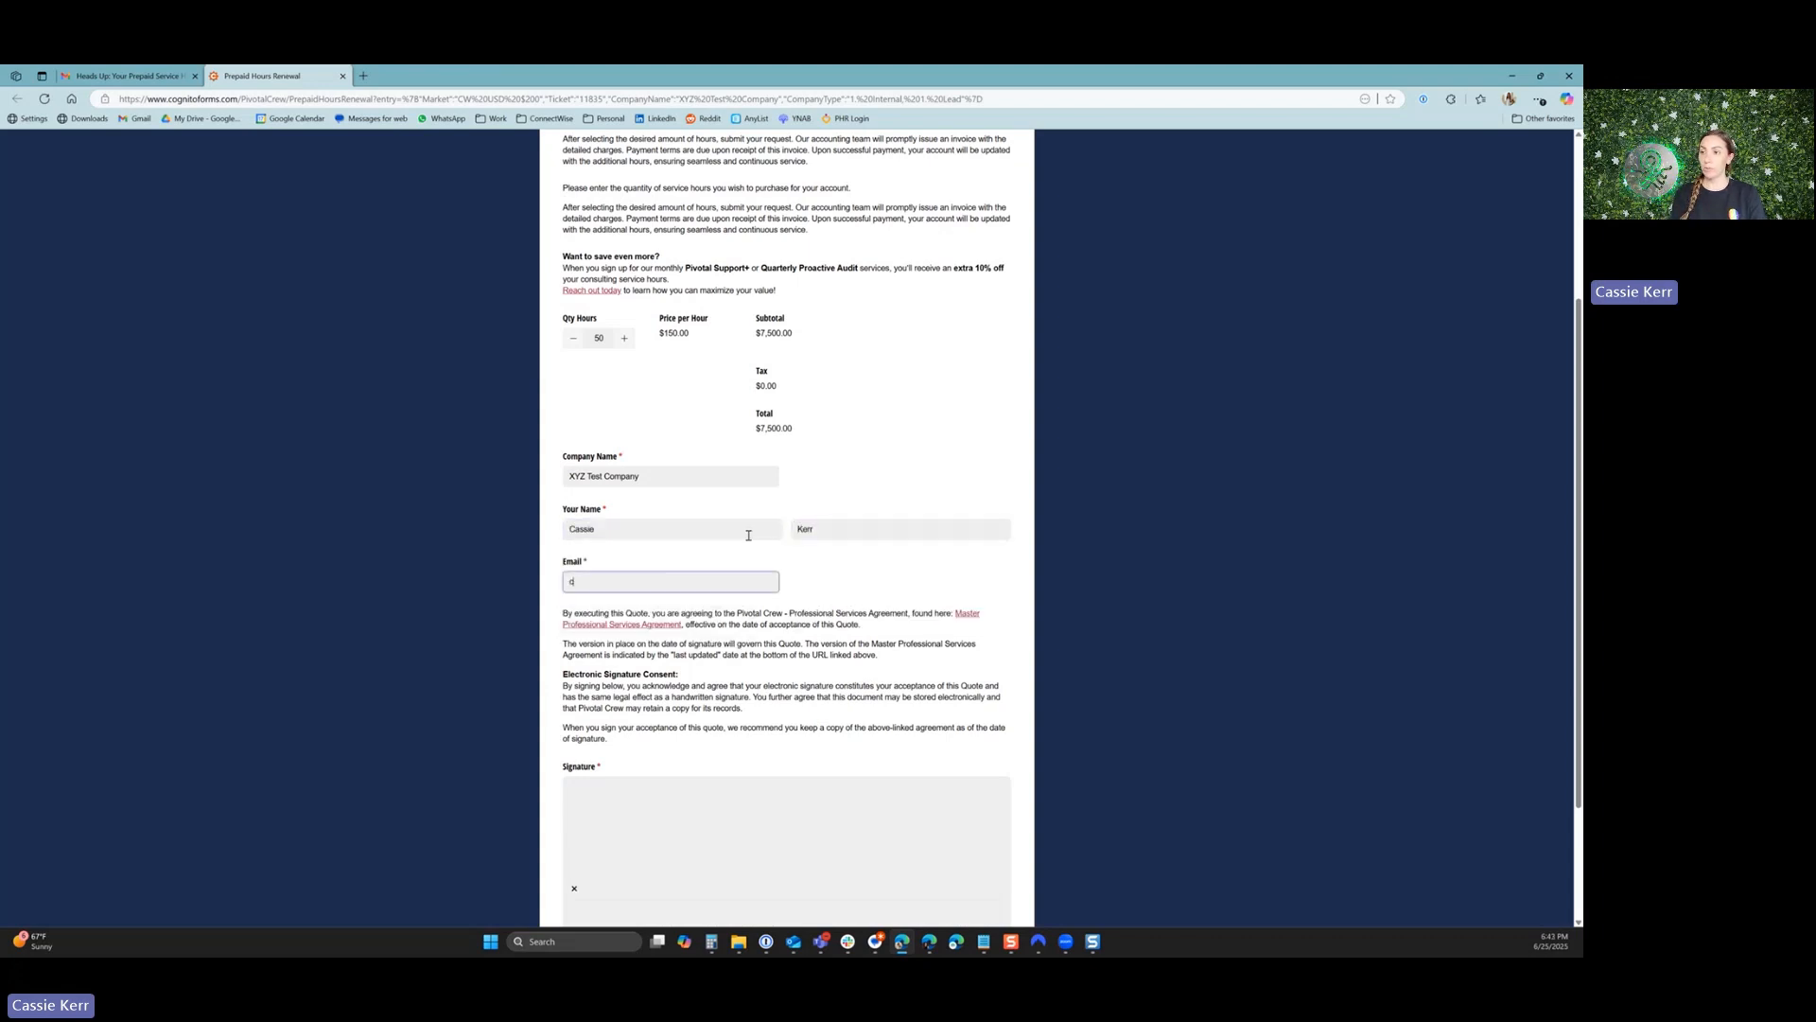
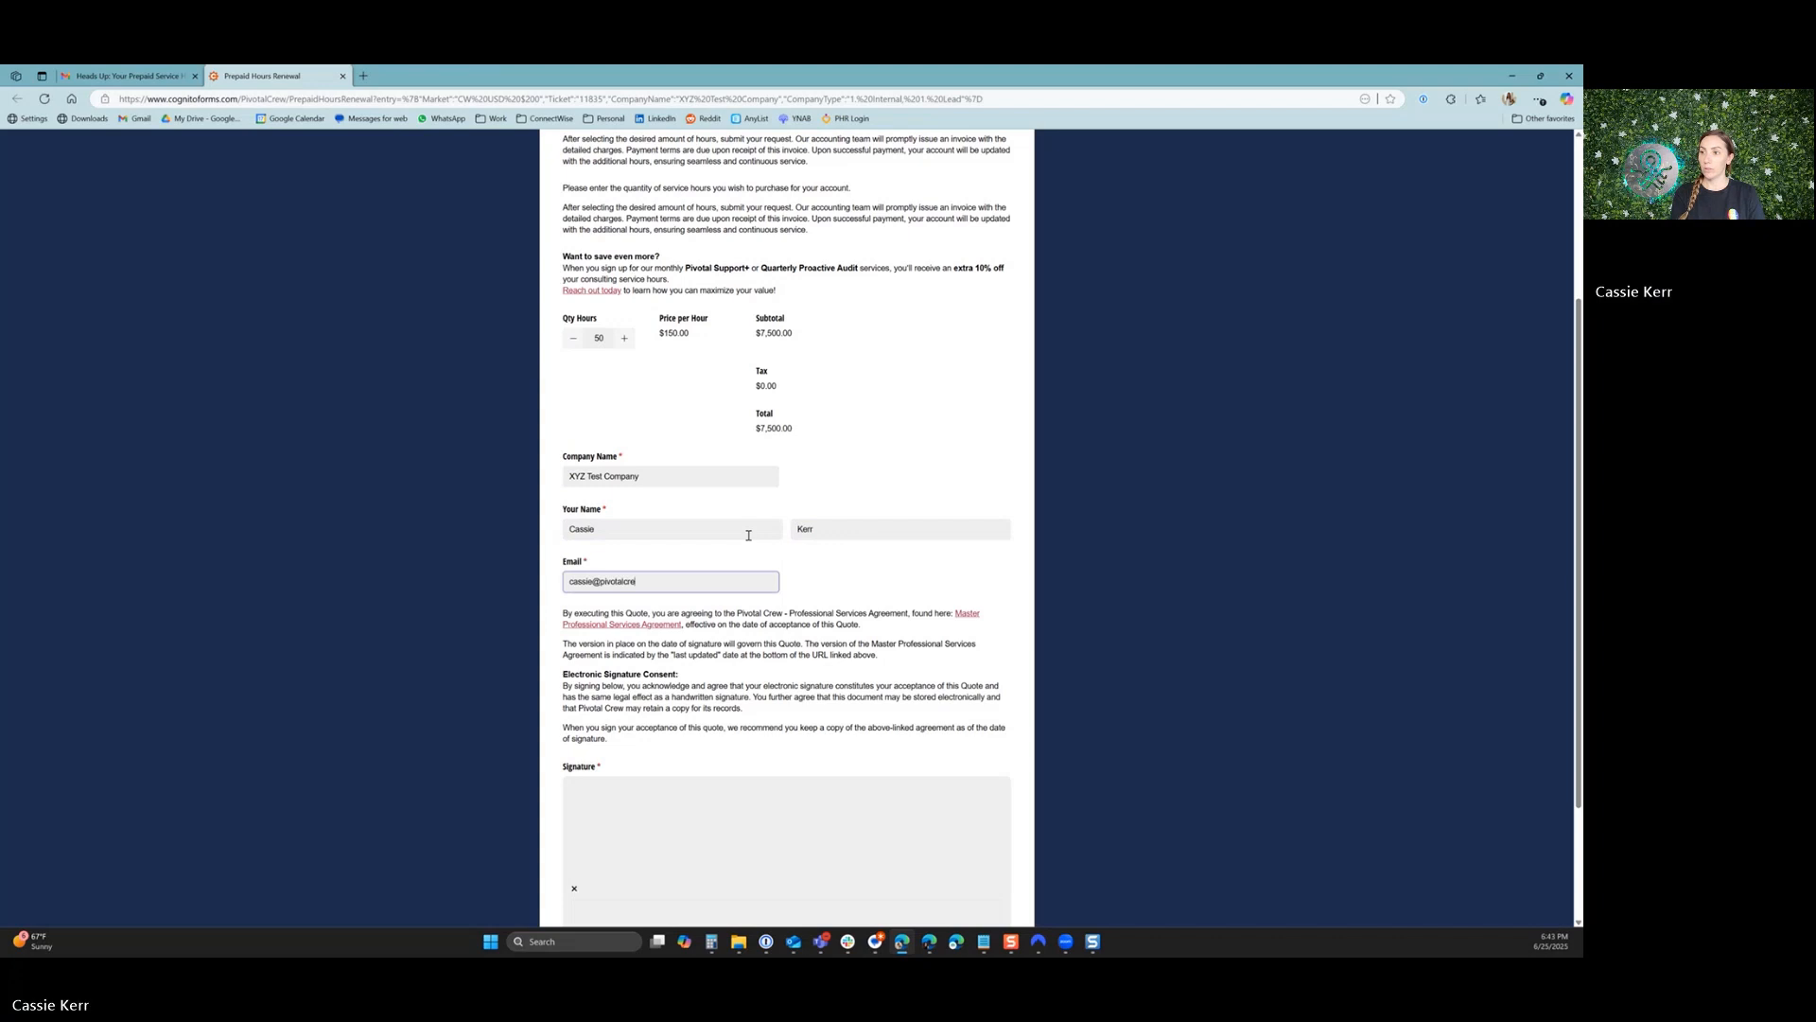
Draw the purchaser's signature on the renewal form and submit it with the Pay Now option.
{"action": "scroll", "coordinate": [748, 535], "scroll_direction": "down", "scroll_amount": 2}
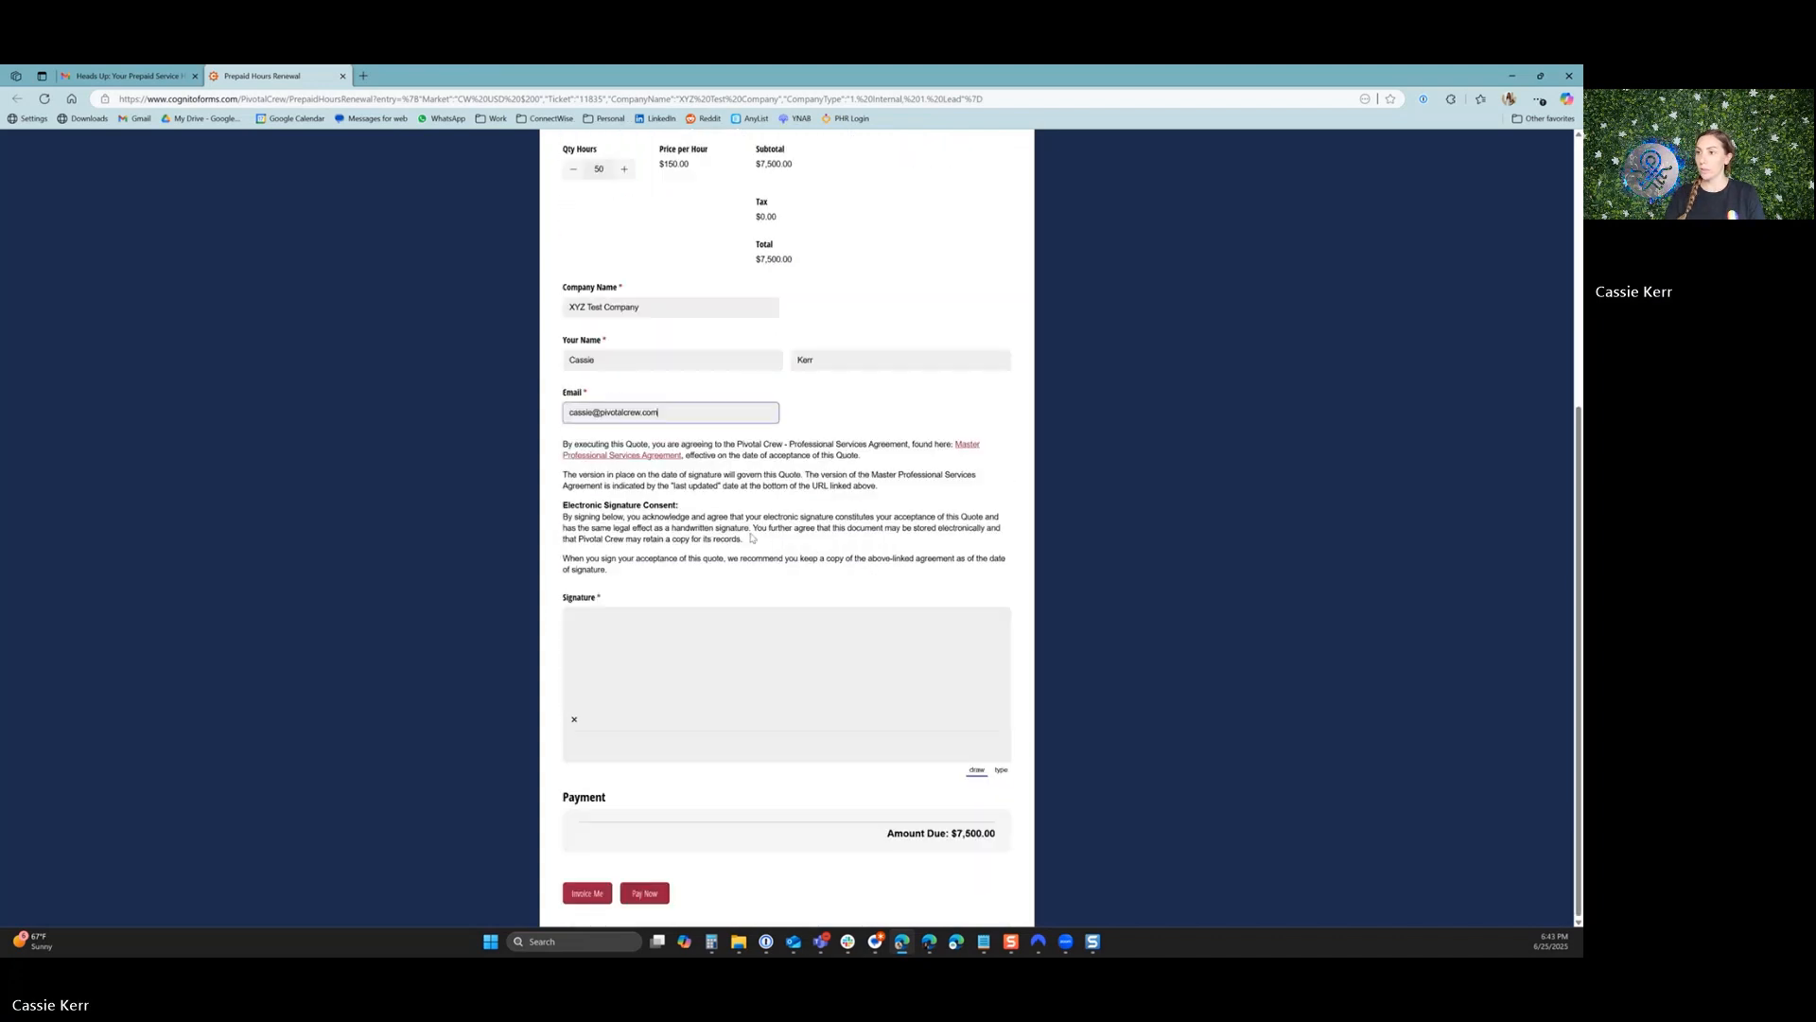
{"action": "mouse_move", "coordinate": [728, 651]}
{"action": "left_mouse_down"}
{"action": "mouse_move", "coordinate": [737, 674]}
{"action": "mouse_move", "coordinate": [799, 623]}
{"action": "mouse_move", "coordinate": [842, 662]}
{"action": "mouse_move", "coordinate": [948, 673]}
{"action": "left_mouse_up"}
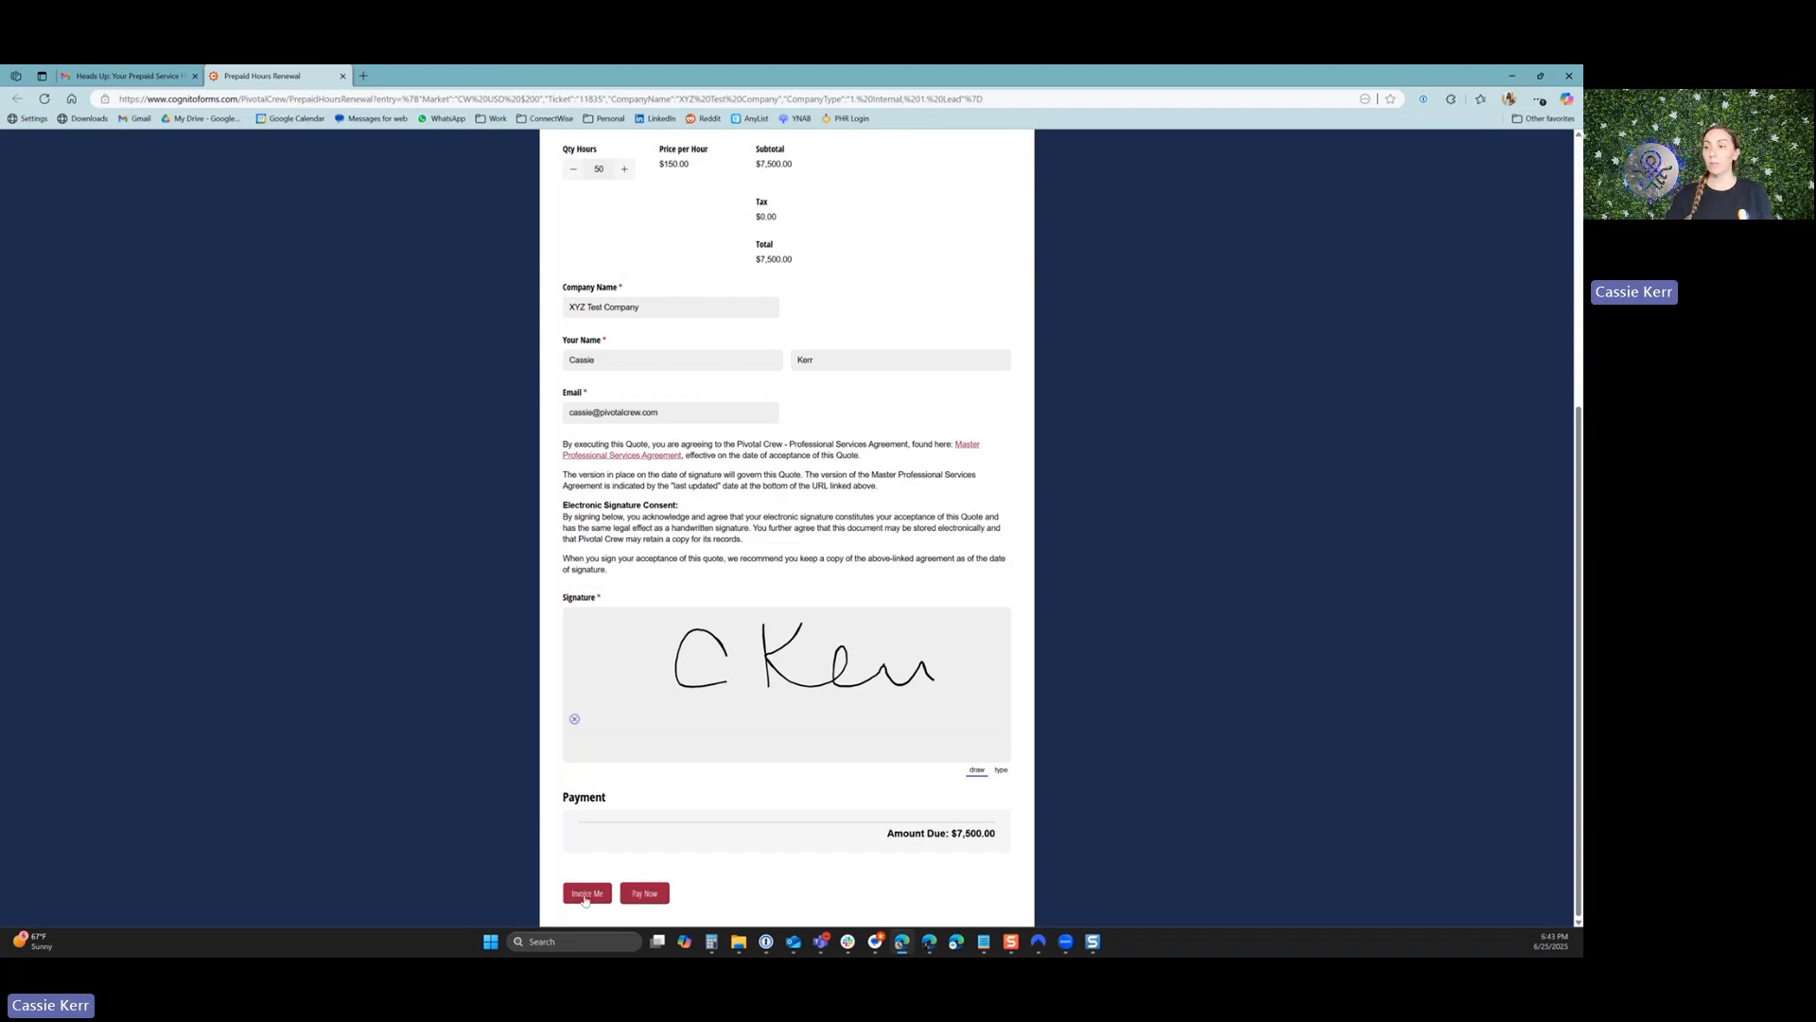
{"action": "left_click", "coordinate": [646, 897]}
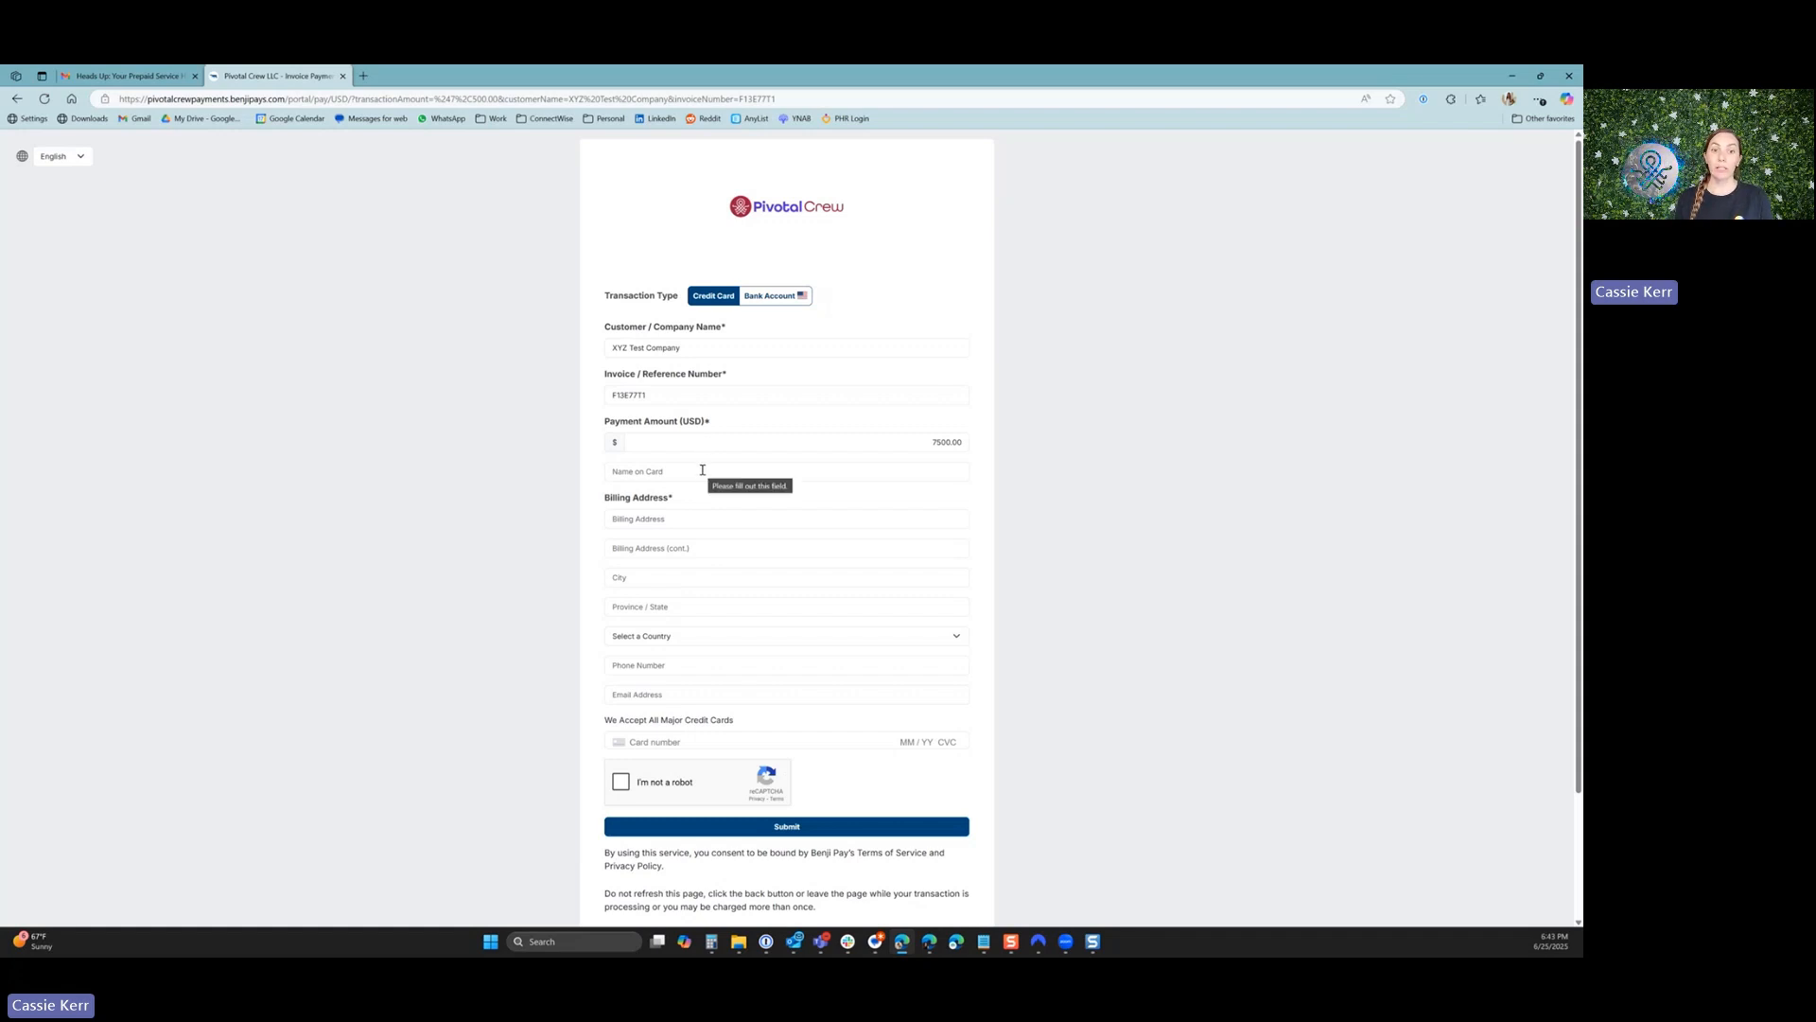
Look over the credit card payment page and switch back to the ConnectWise window with the service ticket.
{"action": "scroll", "coordinate": [523, 605], "scroll_direction": "down", "scroll_amount": 2}
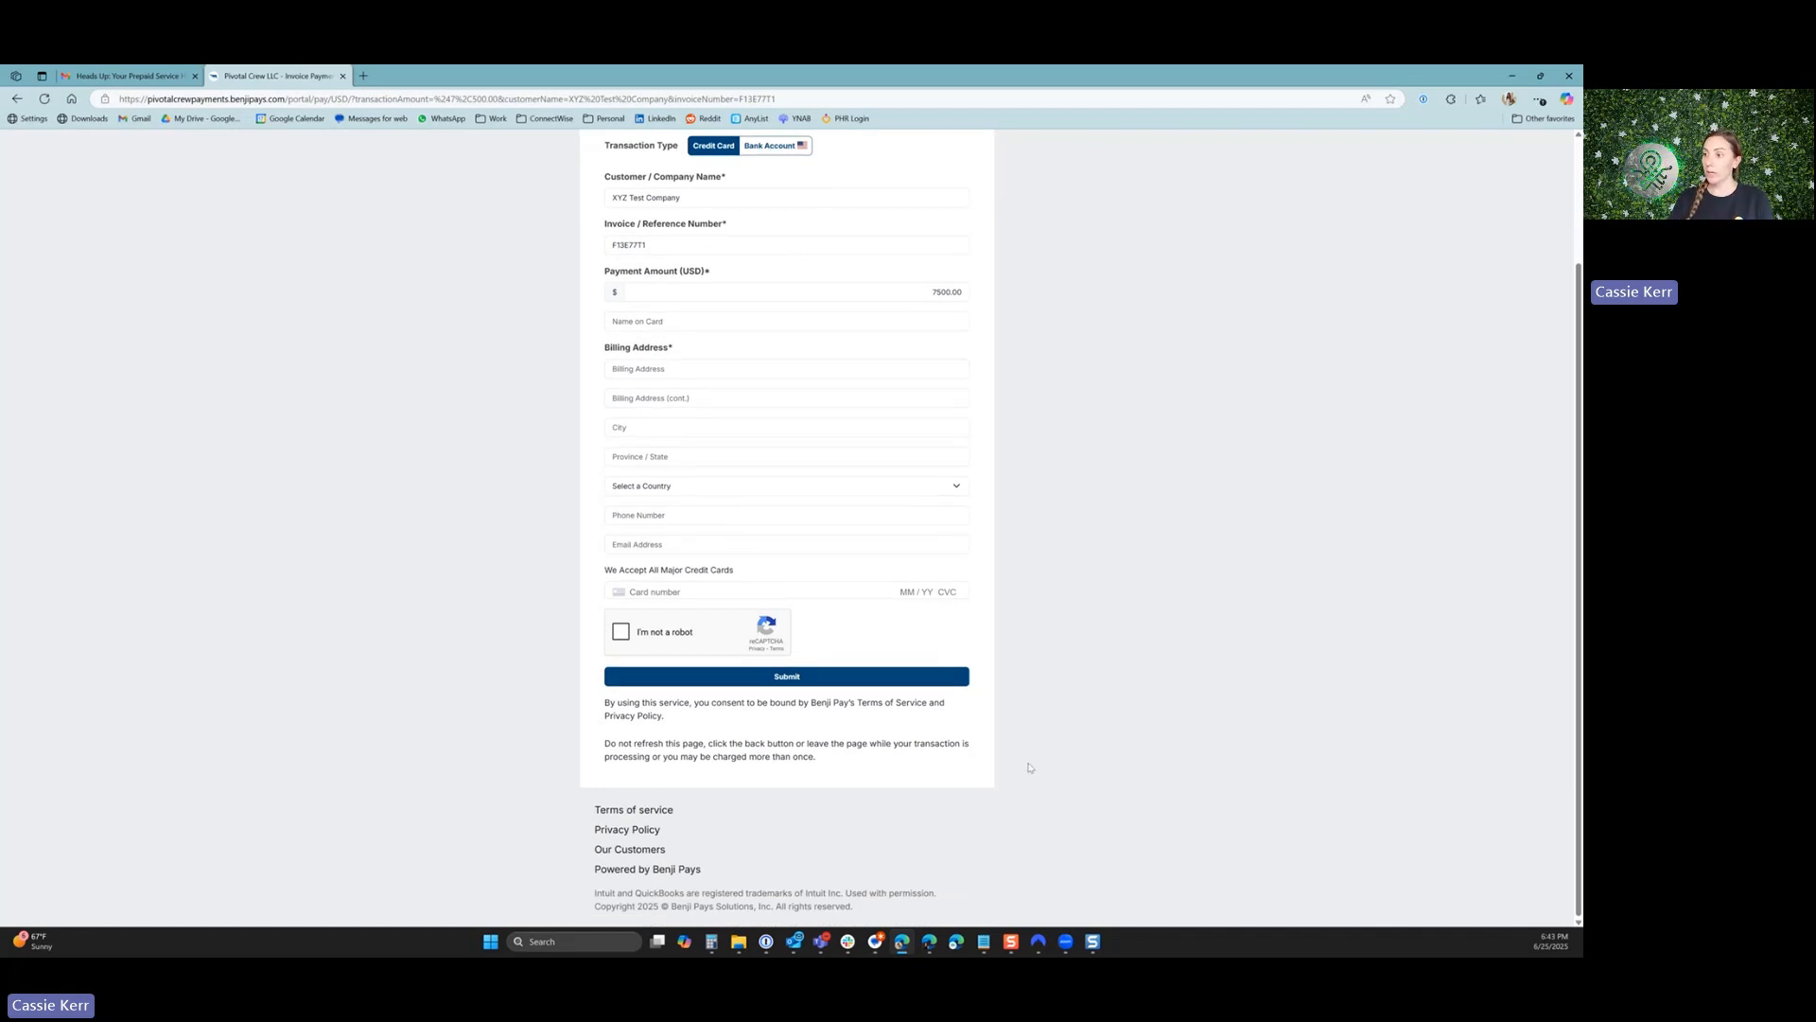
{"action": "left_click", "coordinate": [930, 947]}
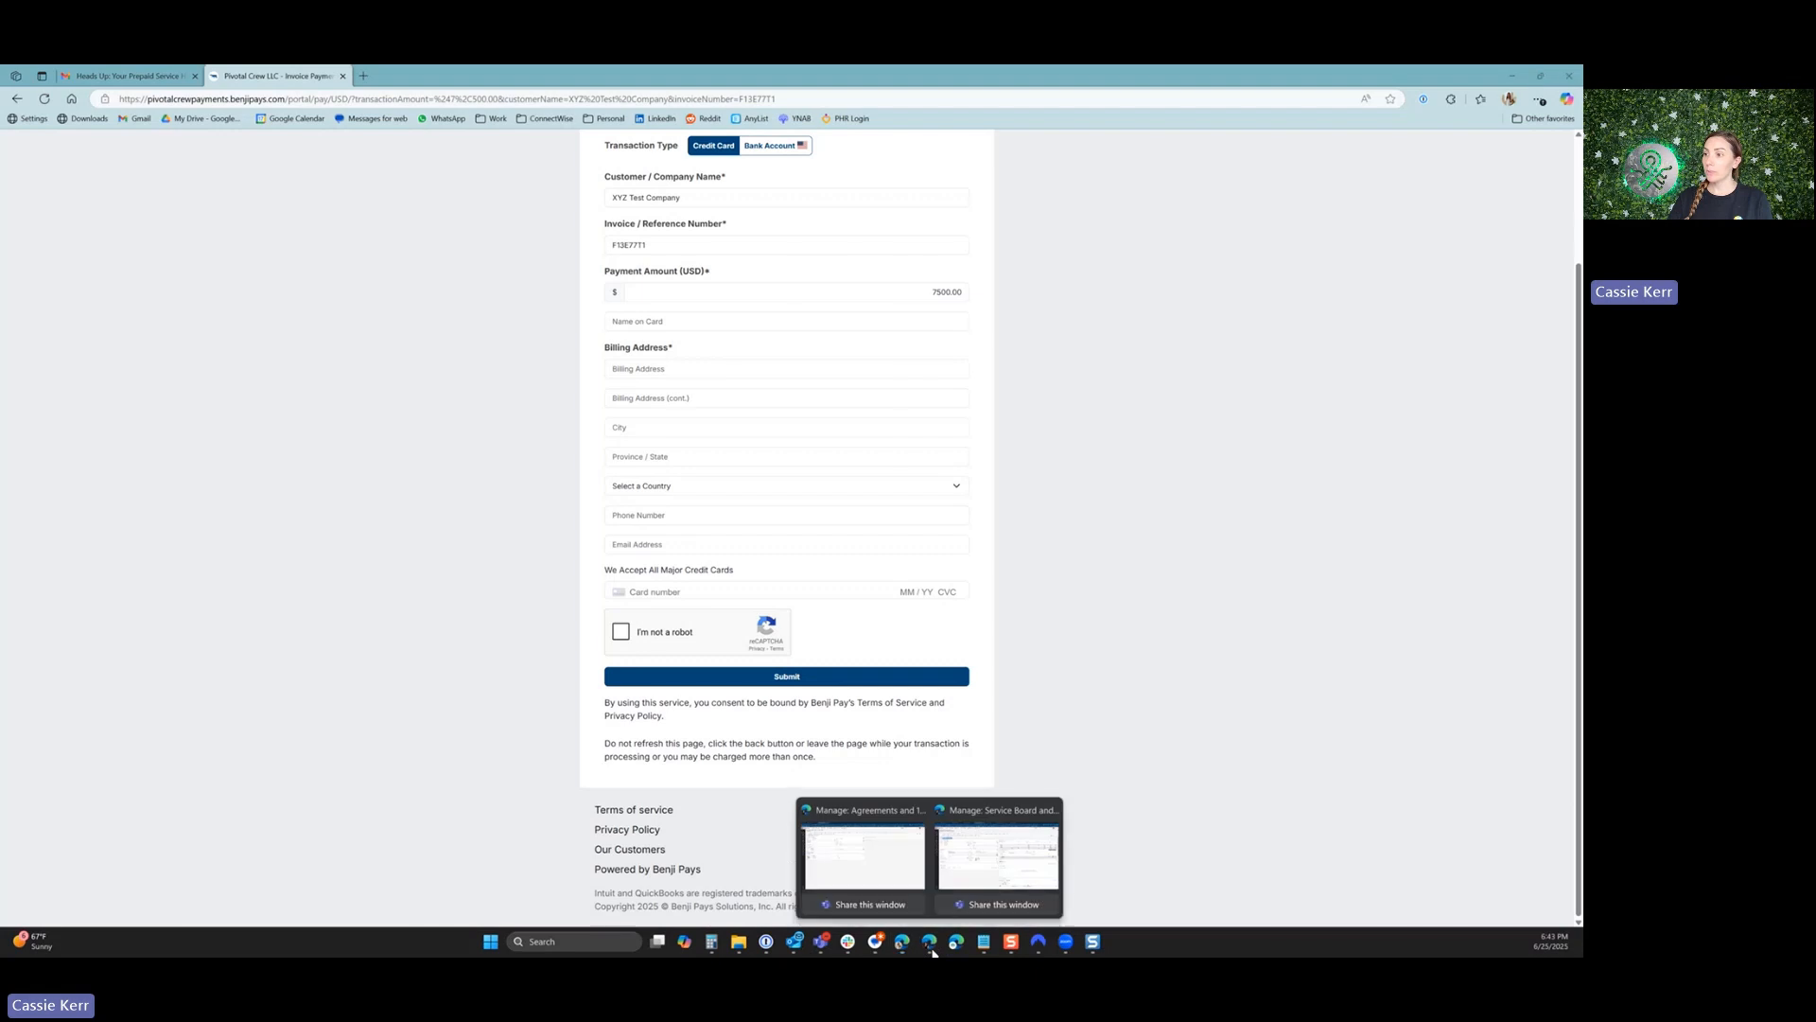
{"action": "left_click", "coordinate": [967, 877]}
{"action": "left_click", "coordinate": [929, 944]}
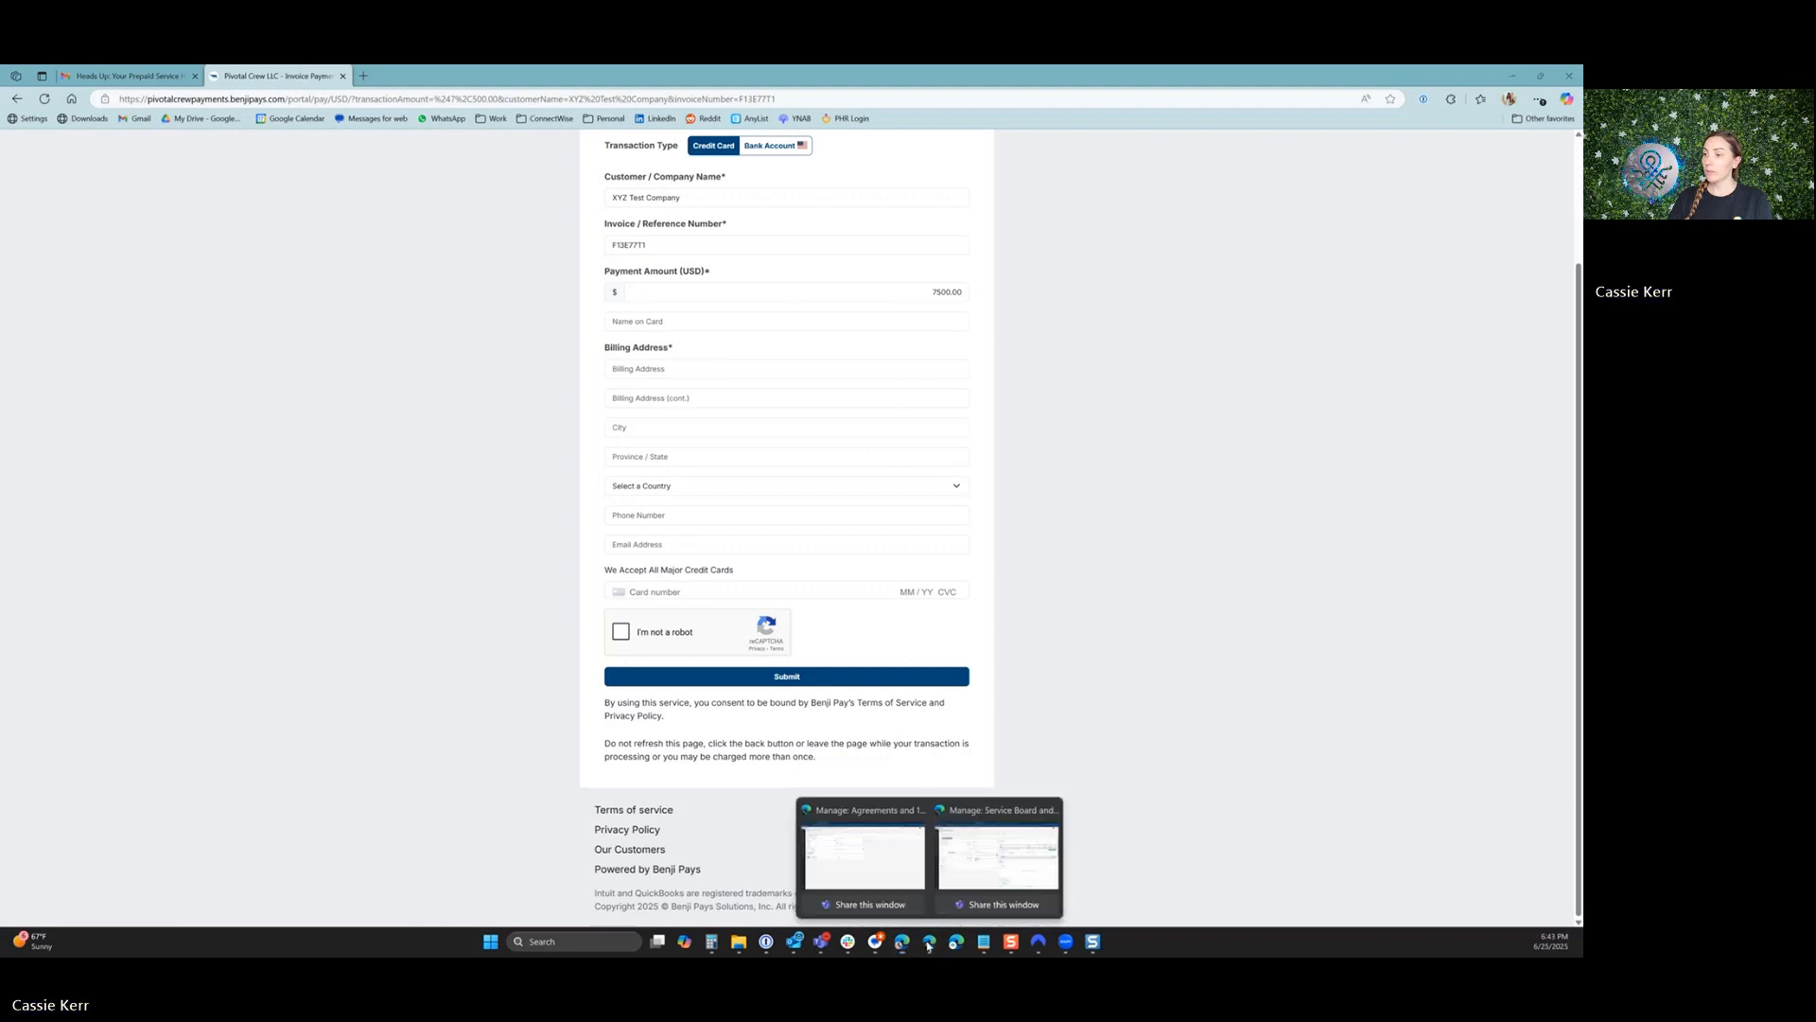
{"action": "left_click", "coordinate": [950, 877]}
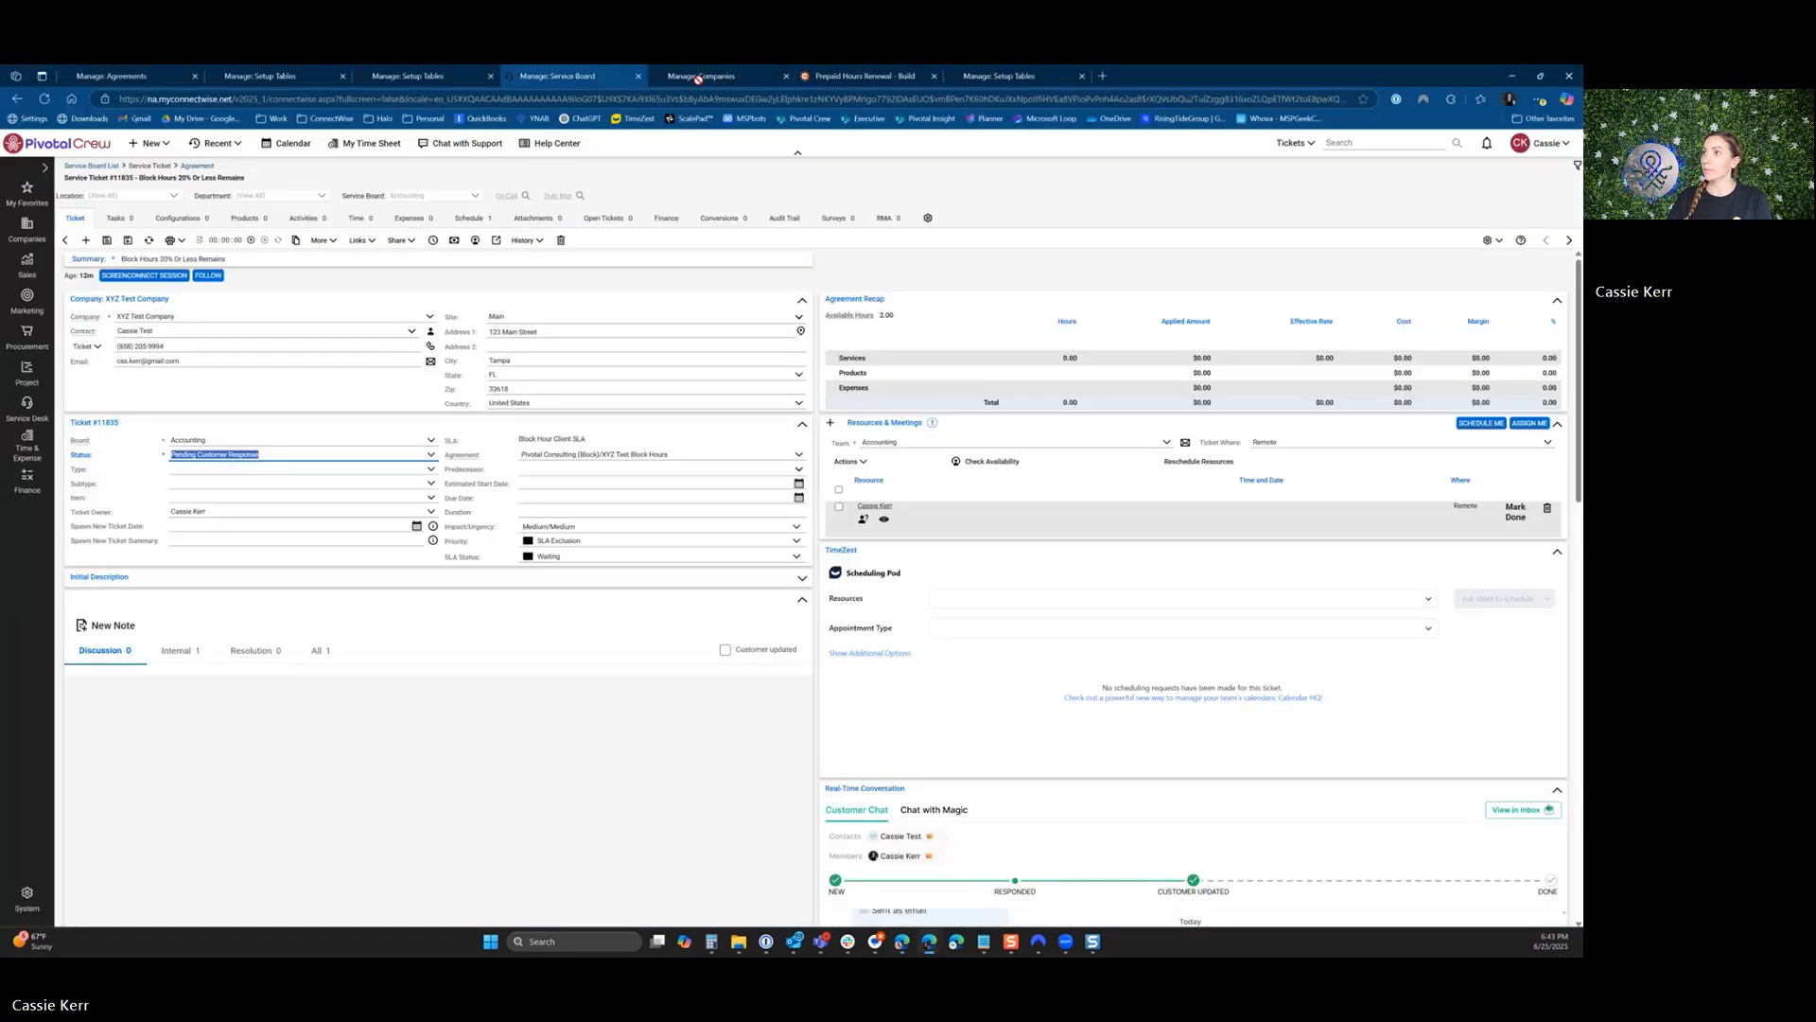
Examine the USD pricing text, Company Type and Market field settings in the Prepaid Hours Renewal form builder.
{"action": "left_click", "coordinate": [861, 75]}
{"action": "scroll", "coordinate": [622, 503], "scroll_direction": "up", "scroll_amount": 3}
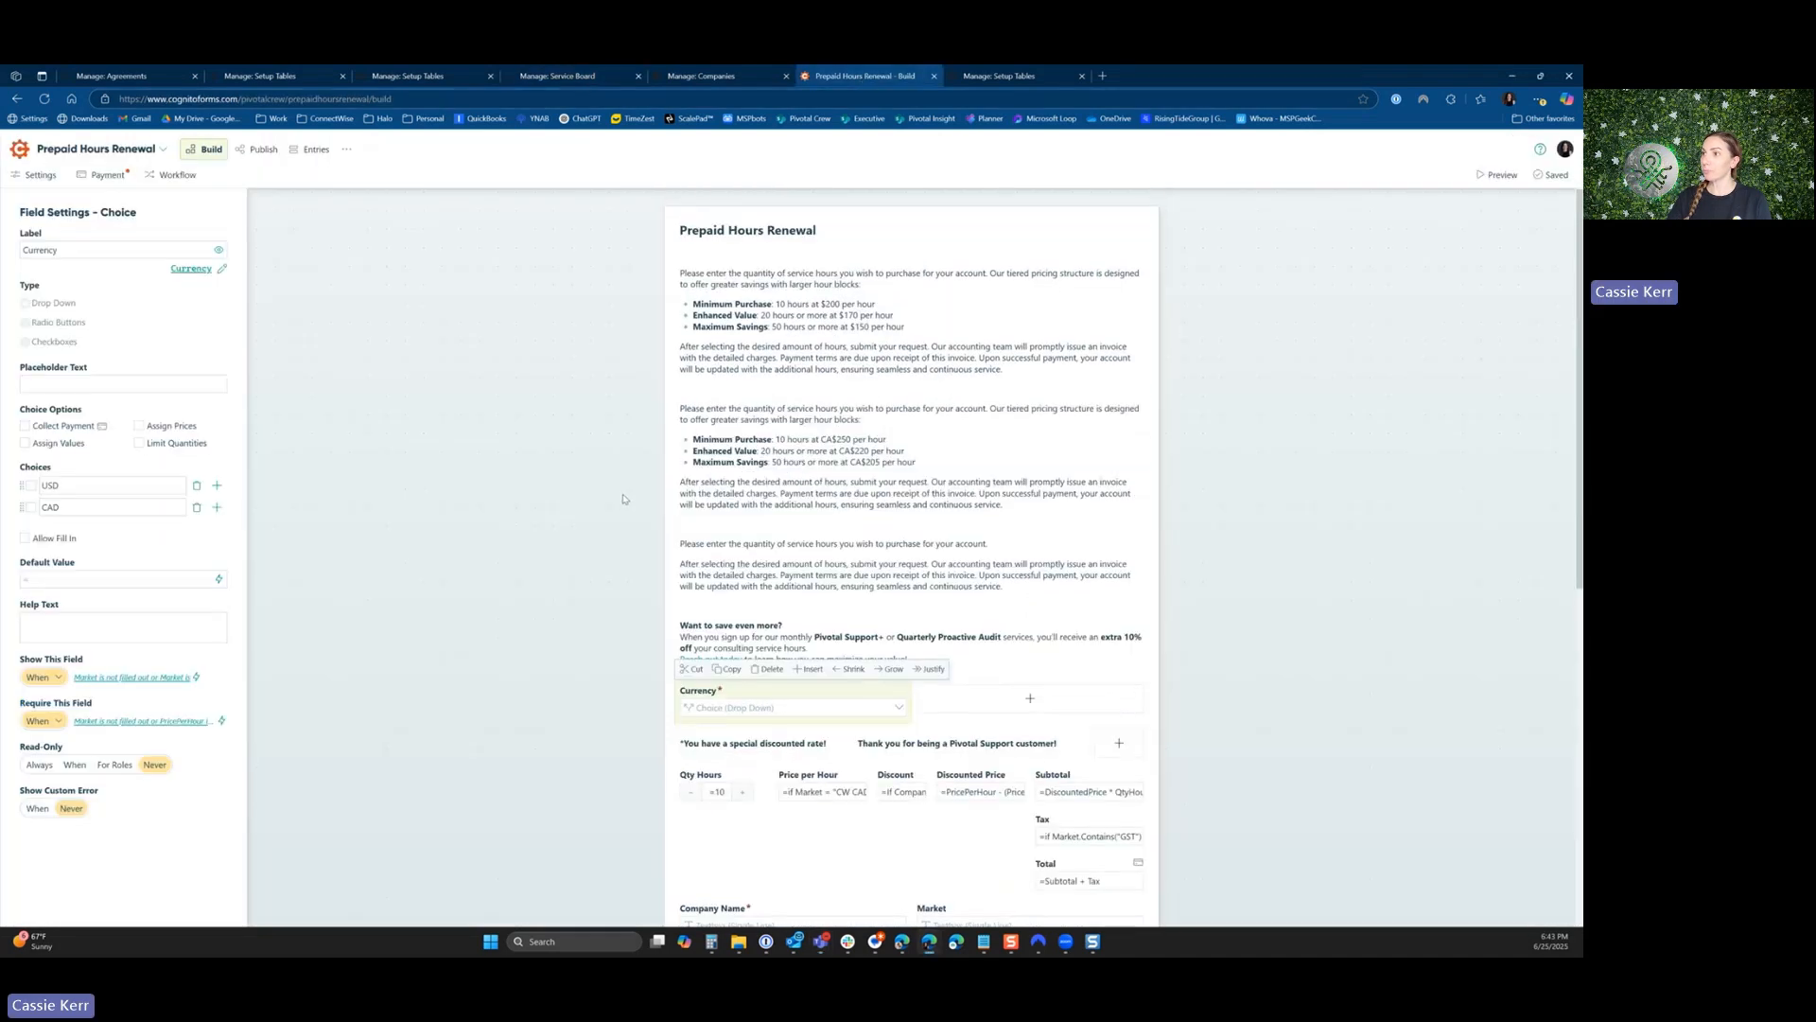
{"action": "left_click", "coordinate": [763, 338]}
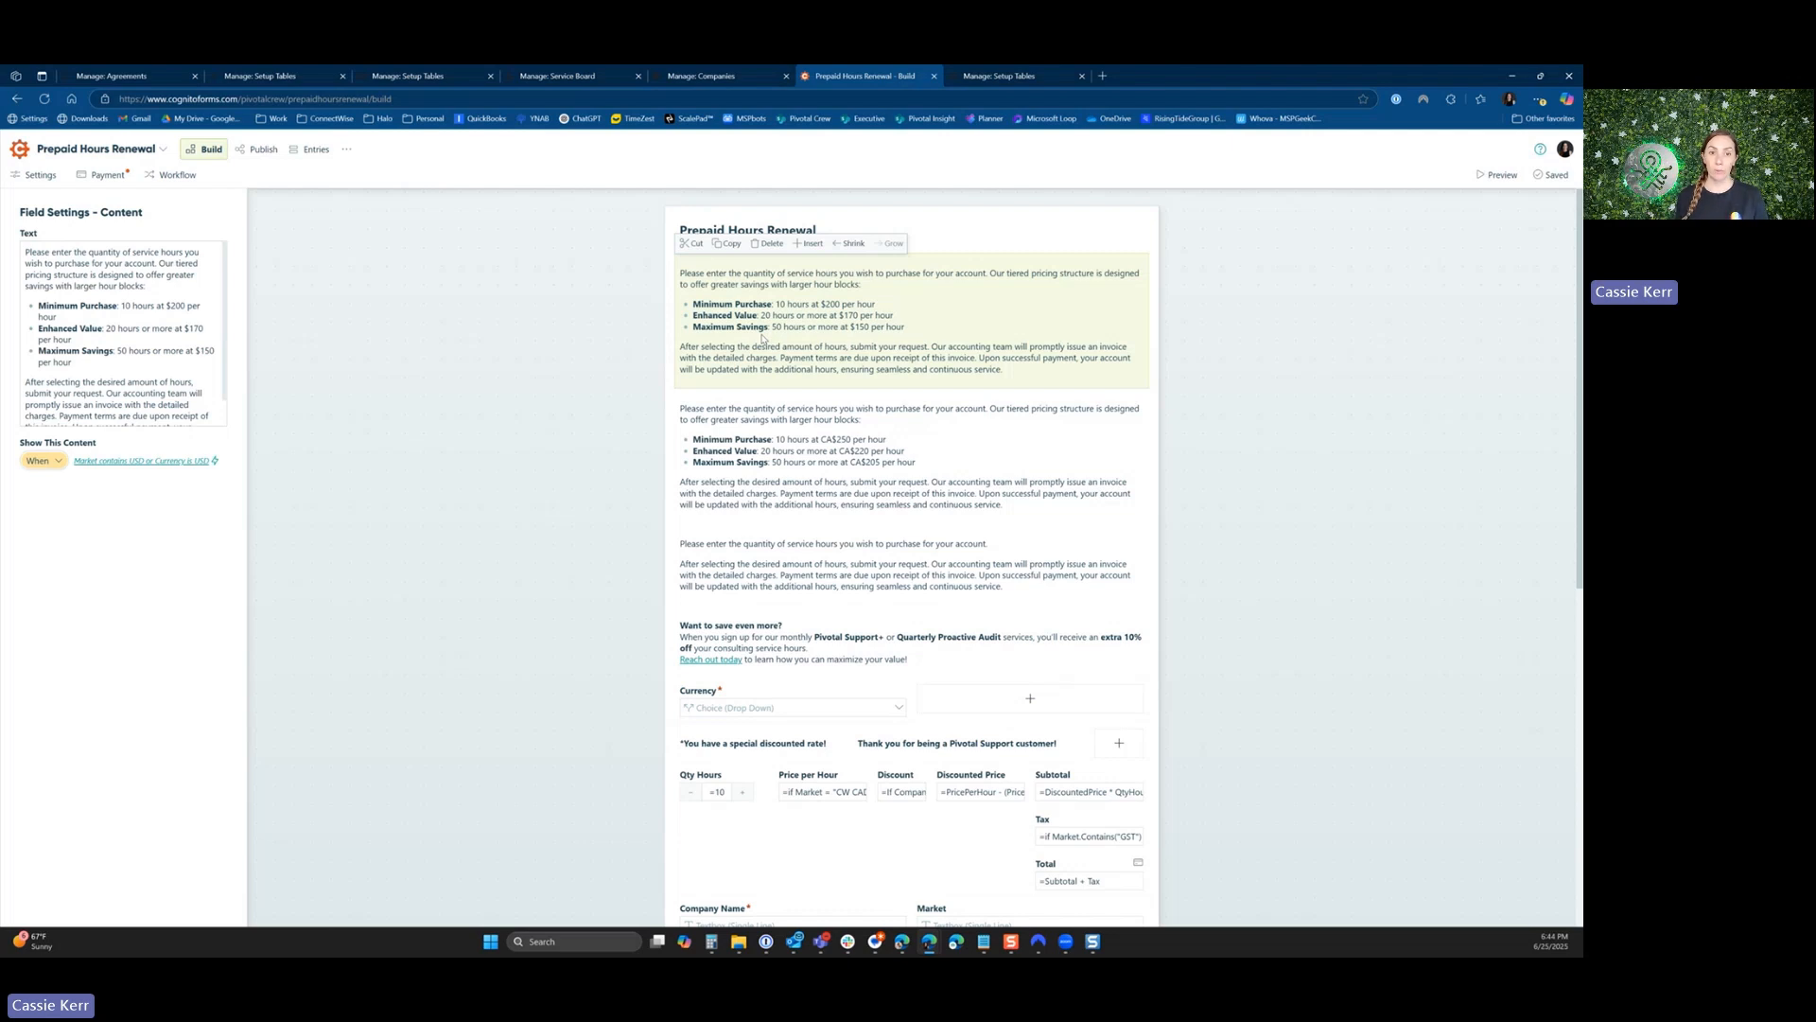
{"action": "scroll", "coordinate": [762, 338], "scroll_direction": "down", "scroll_amount": 4}
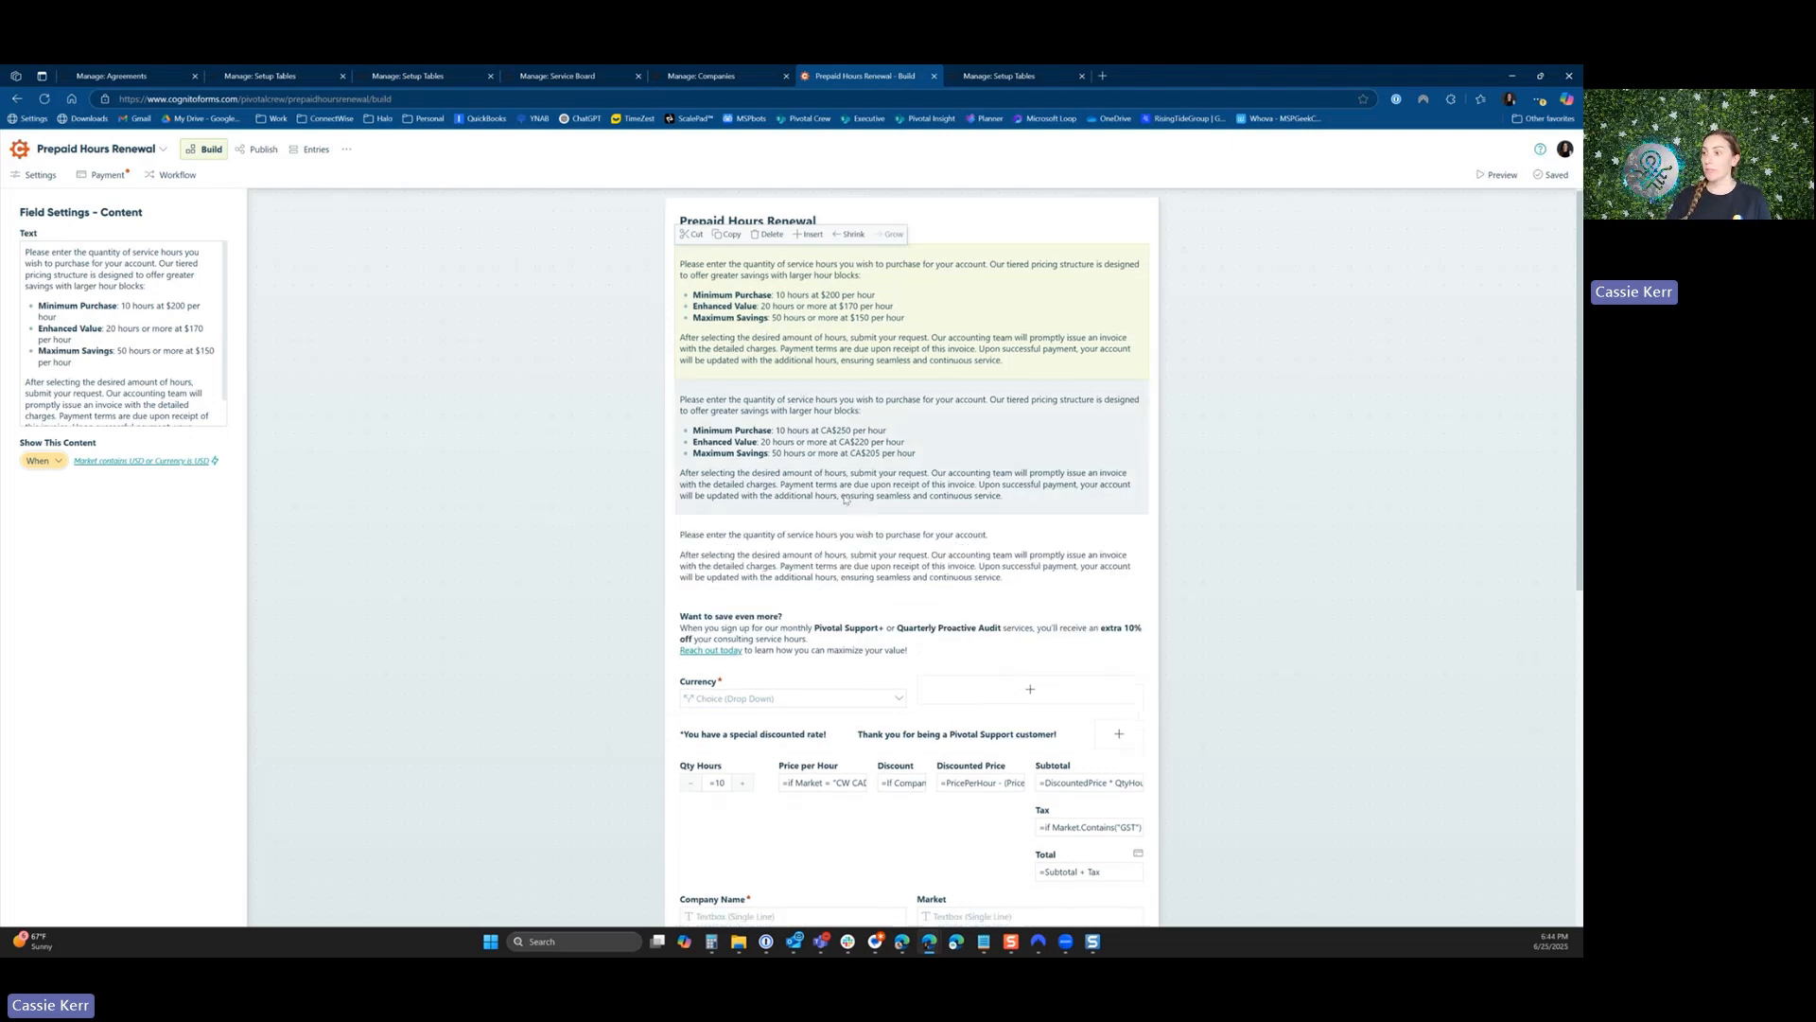
{"action": "left_click", "coordinate": [956, 708]}
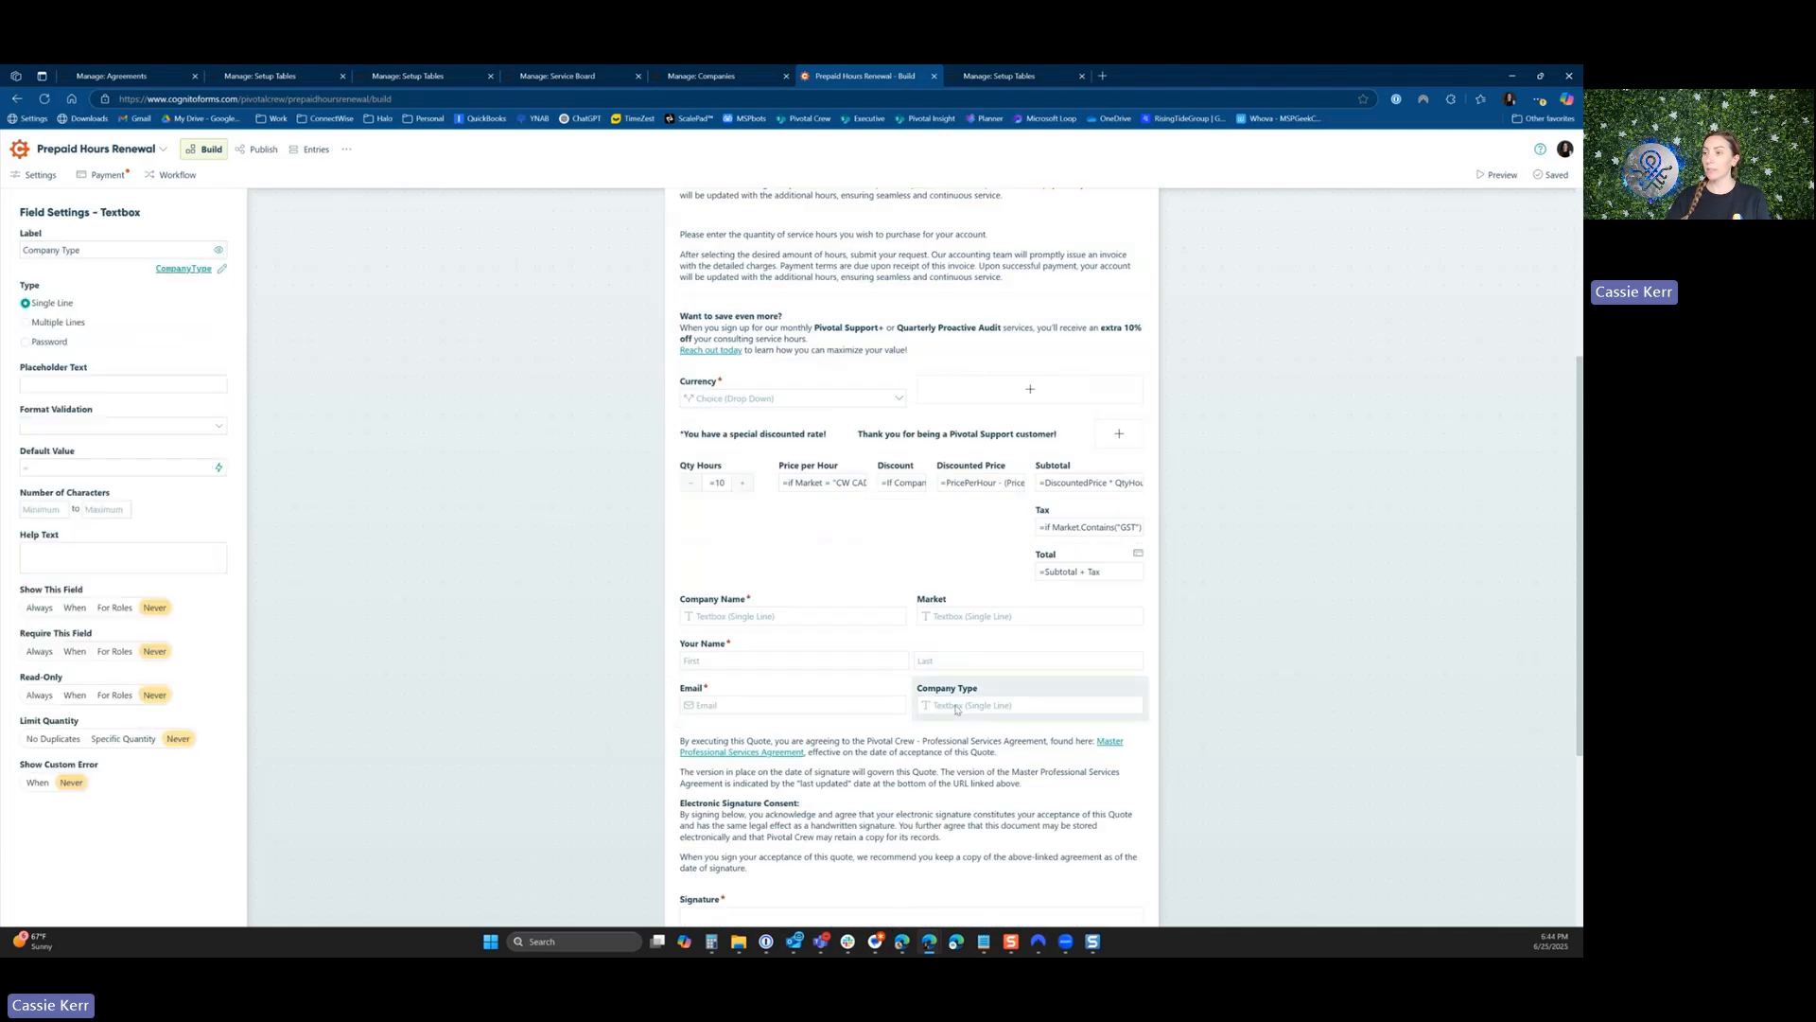
{"action": "left_click", "coordinate": [942, 620]}
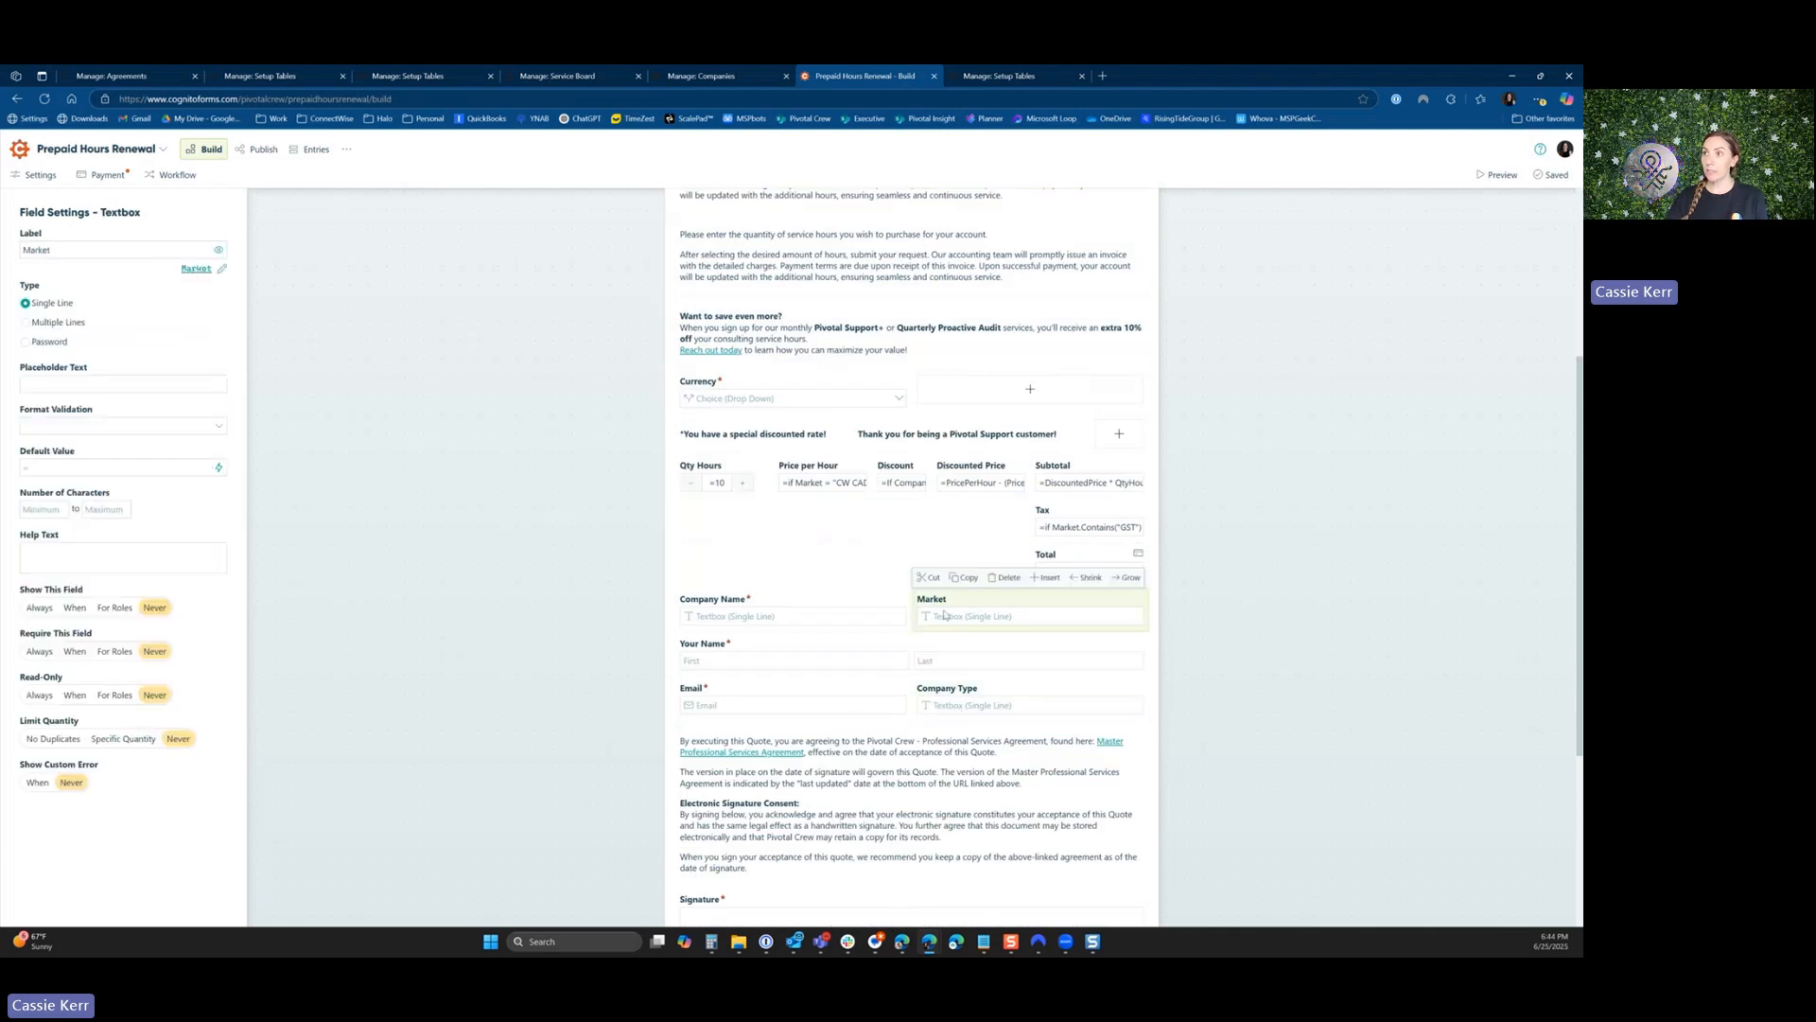
Set the market to CW CAD $250 - GST in the XYZ Test Company record in ConnectWise.
{"action": "left_click", "coordinate": [715, 80]}
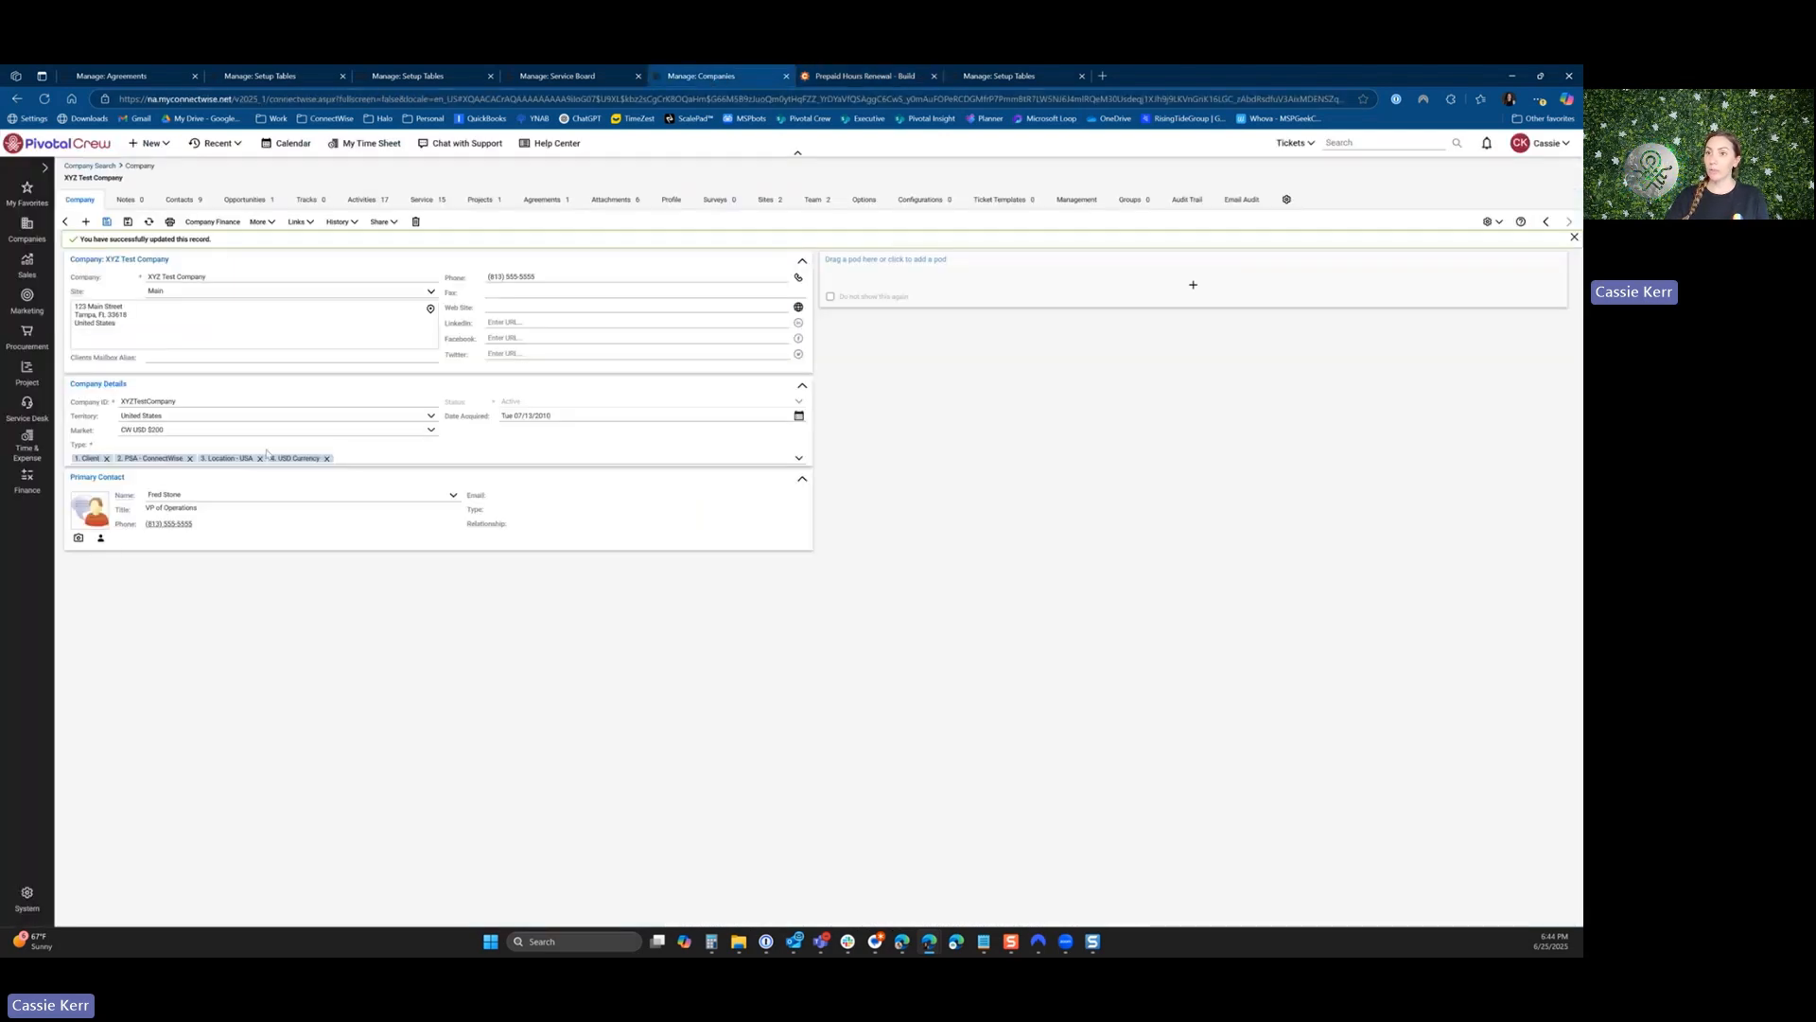
{"action": "left_click", "coordinate": [194, 433]}
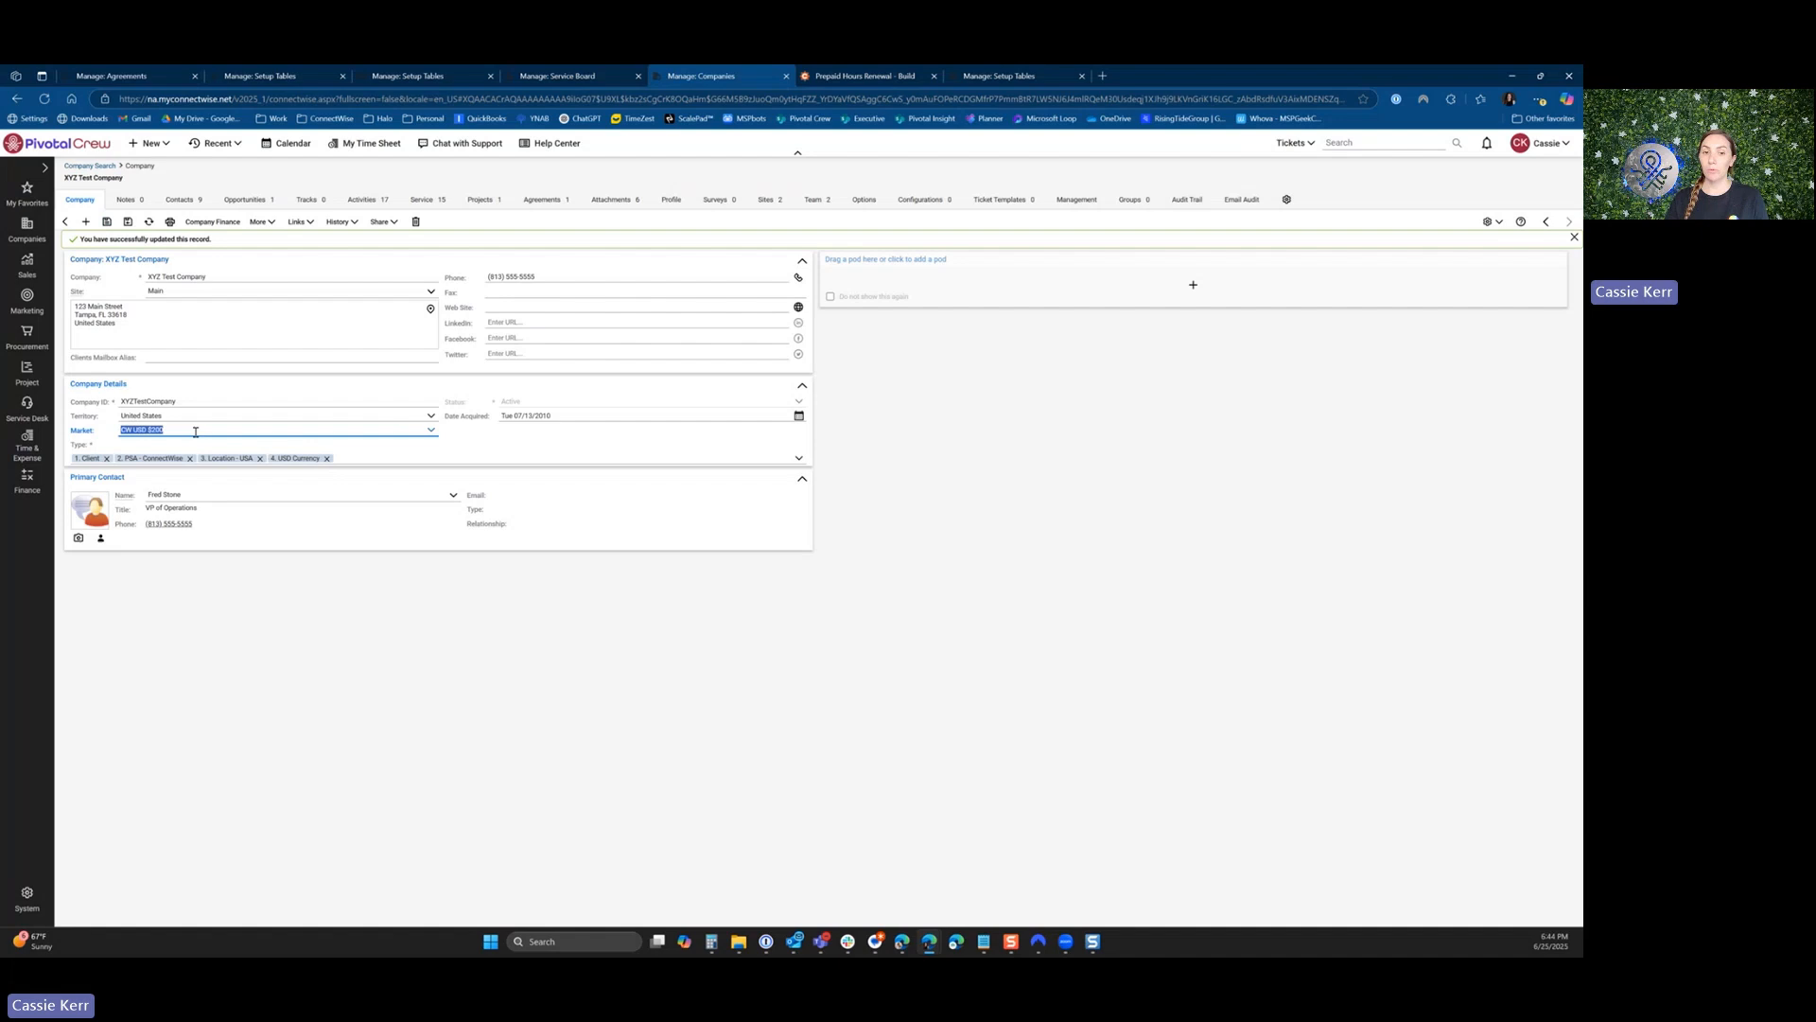
{"action": "left_click", "coordinate": [431, 430]}
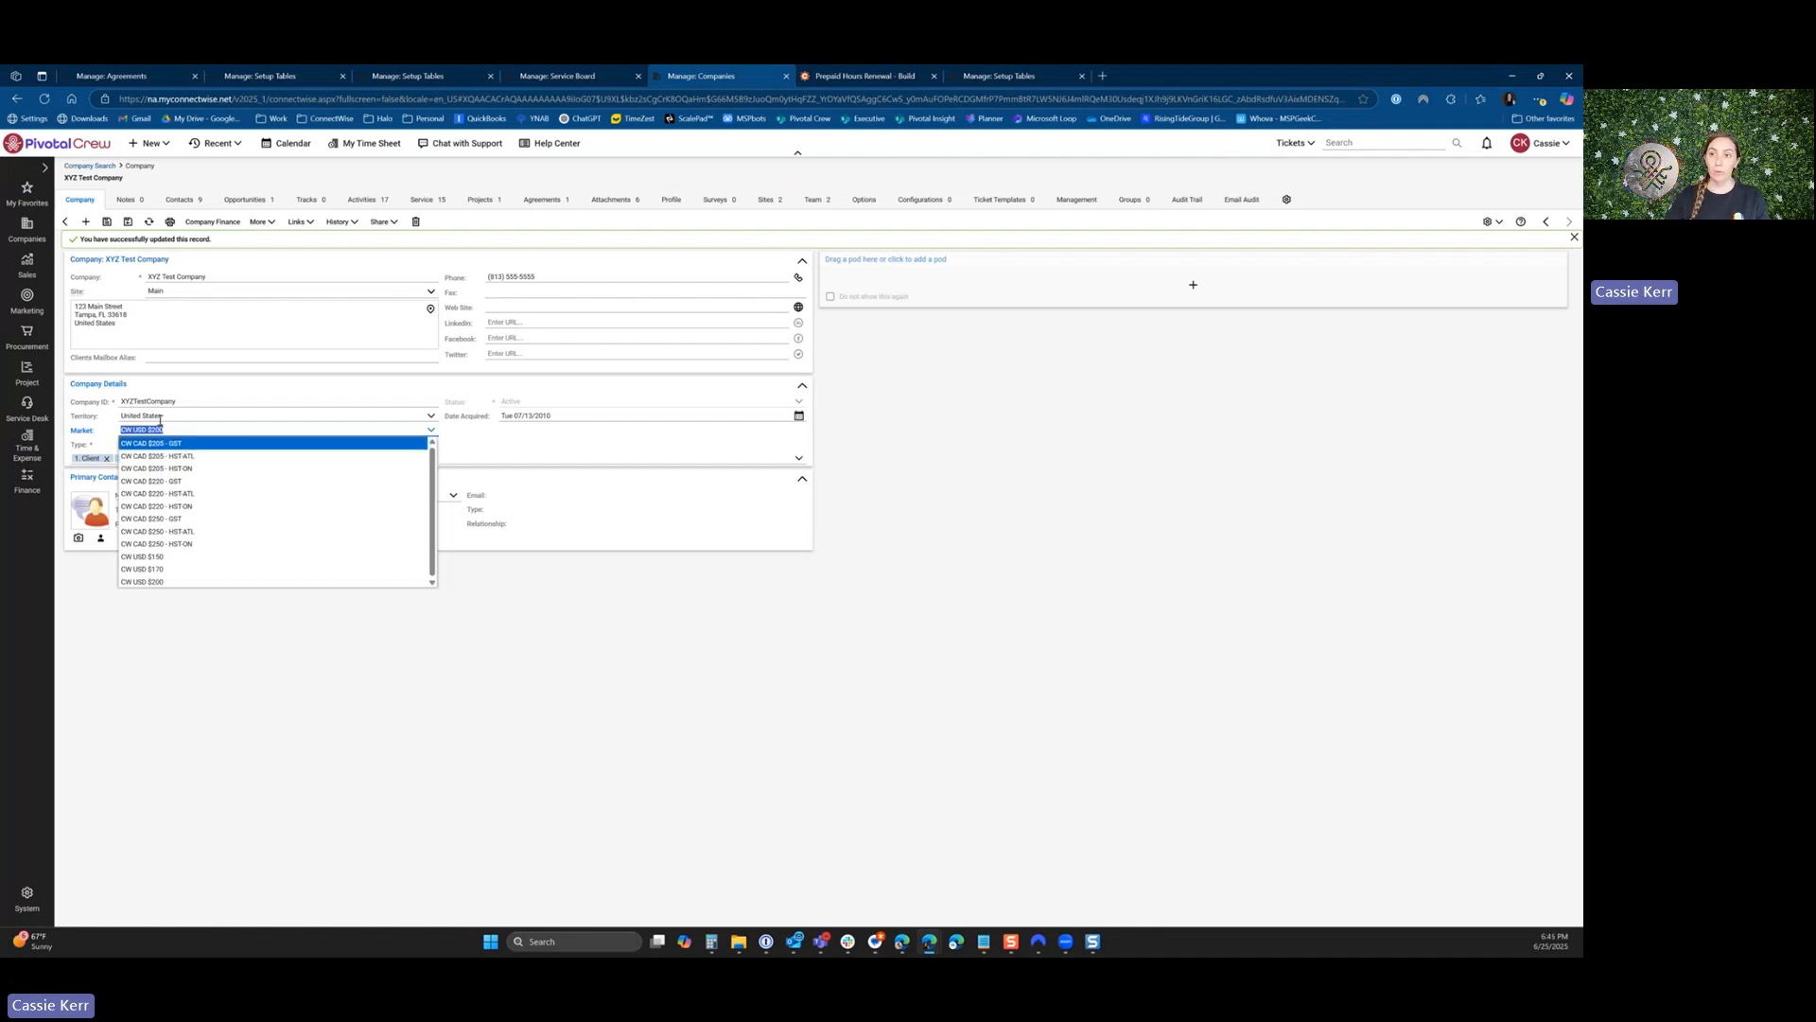
{"action": "left_click", "coordinate": [166, 523]}
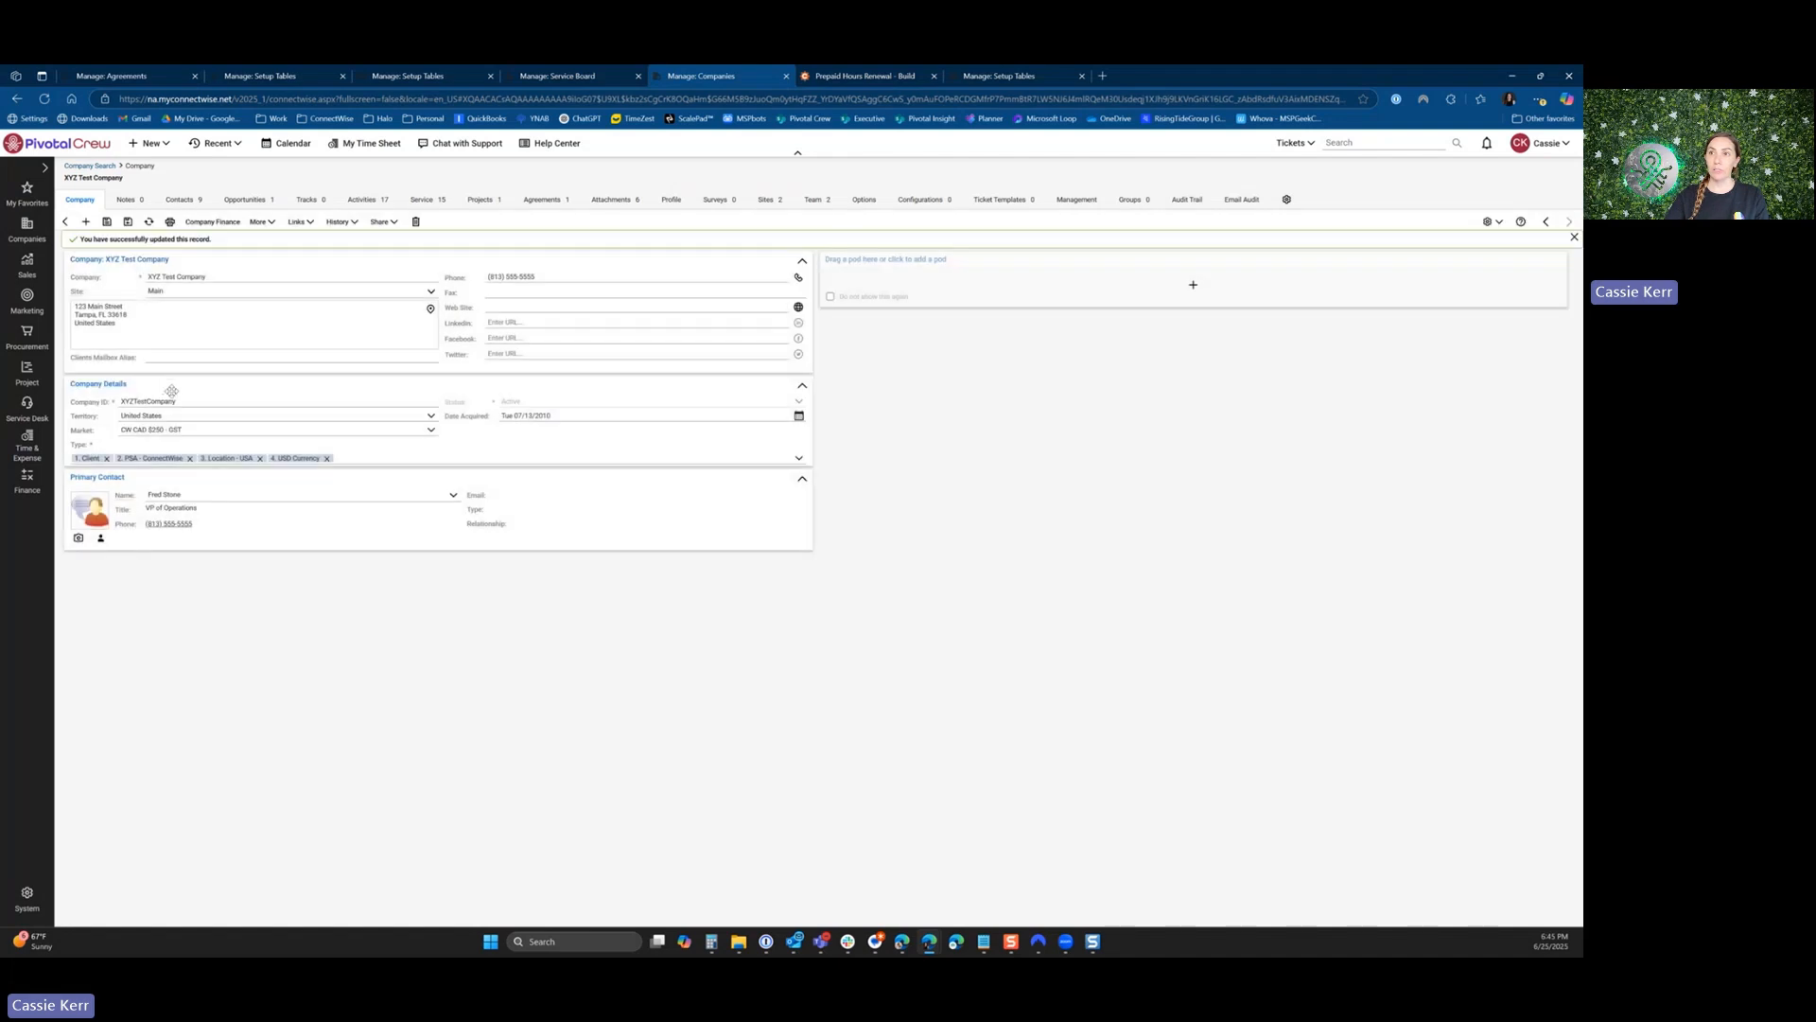
Open the Prepaid Hours Renewal - No Ticket form from the company record, examine its Canadian tier pricing and tax, and close it.
{"action": "left_click", "coordinate": [300, 223]}
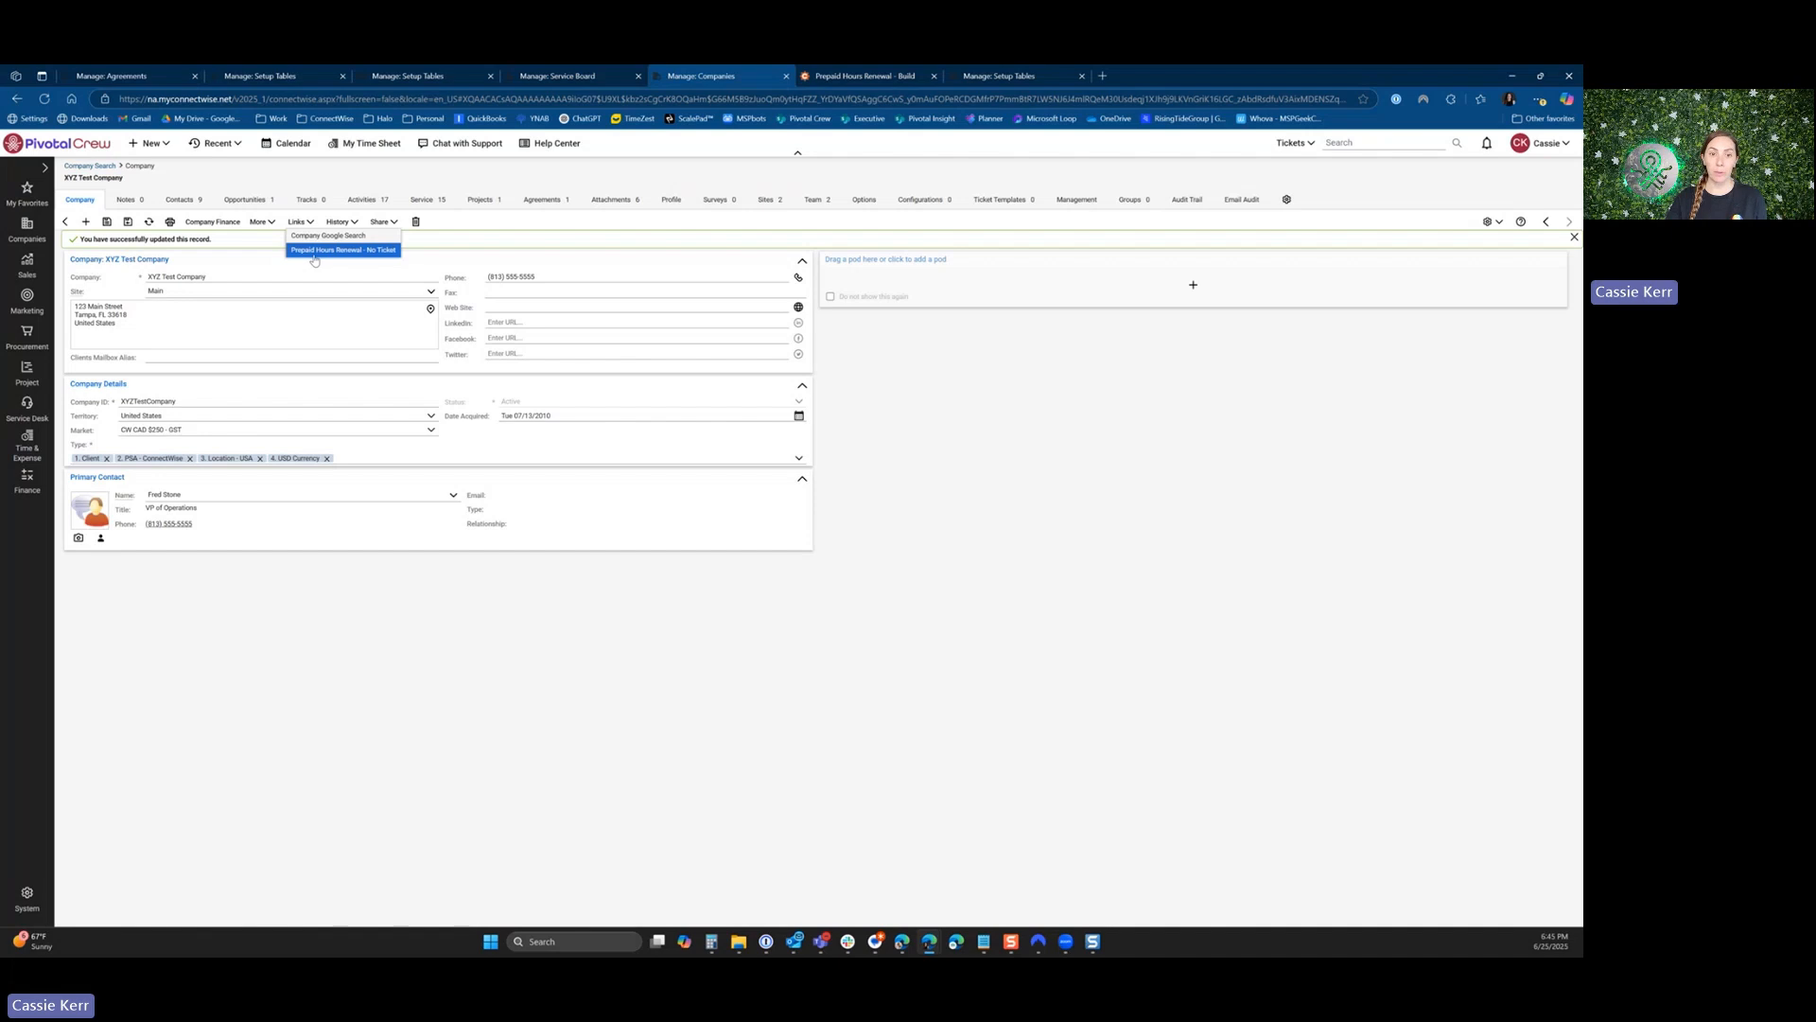
{"action": "left_click", "coordinate": [314, 252]}
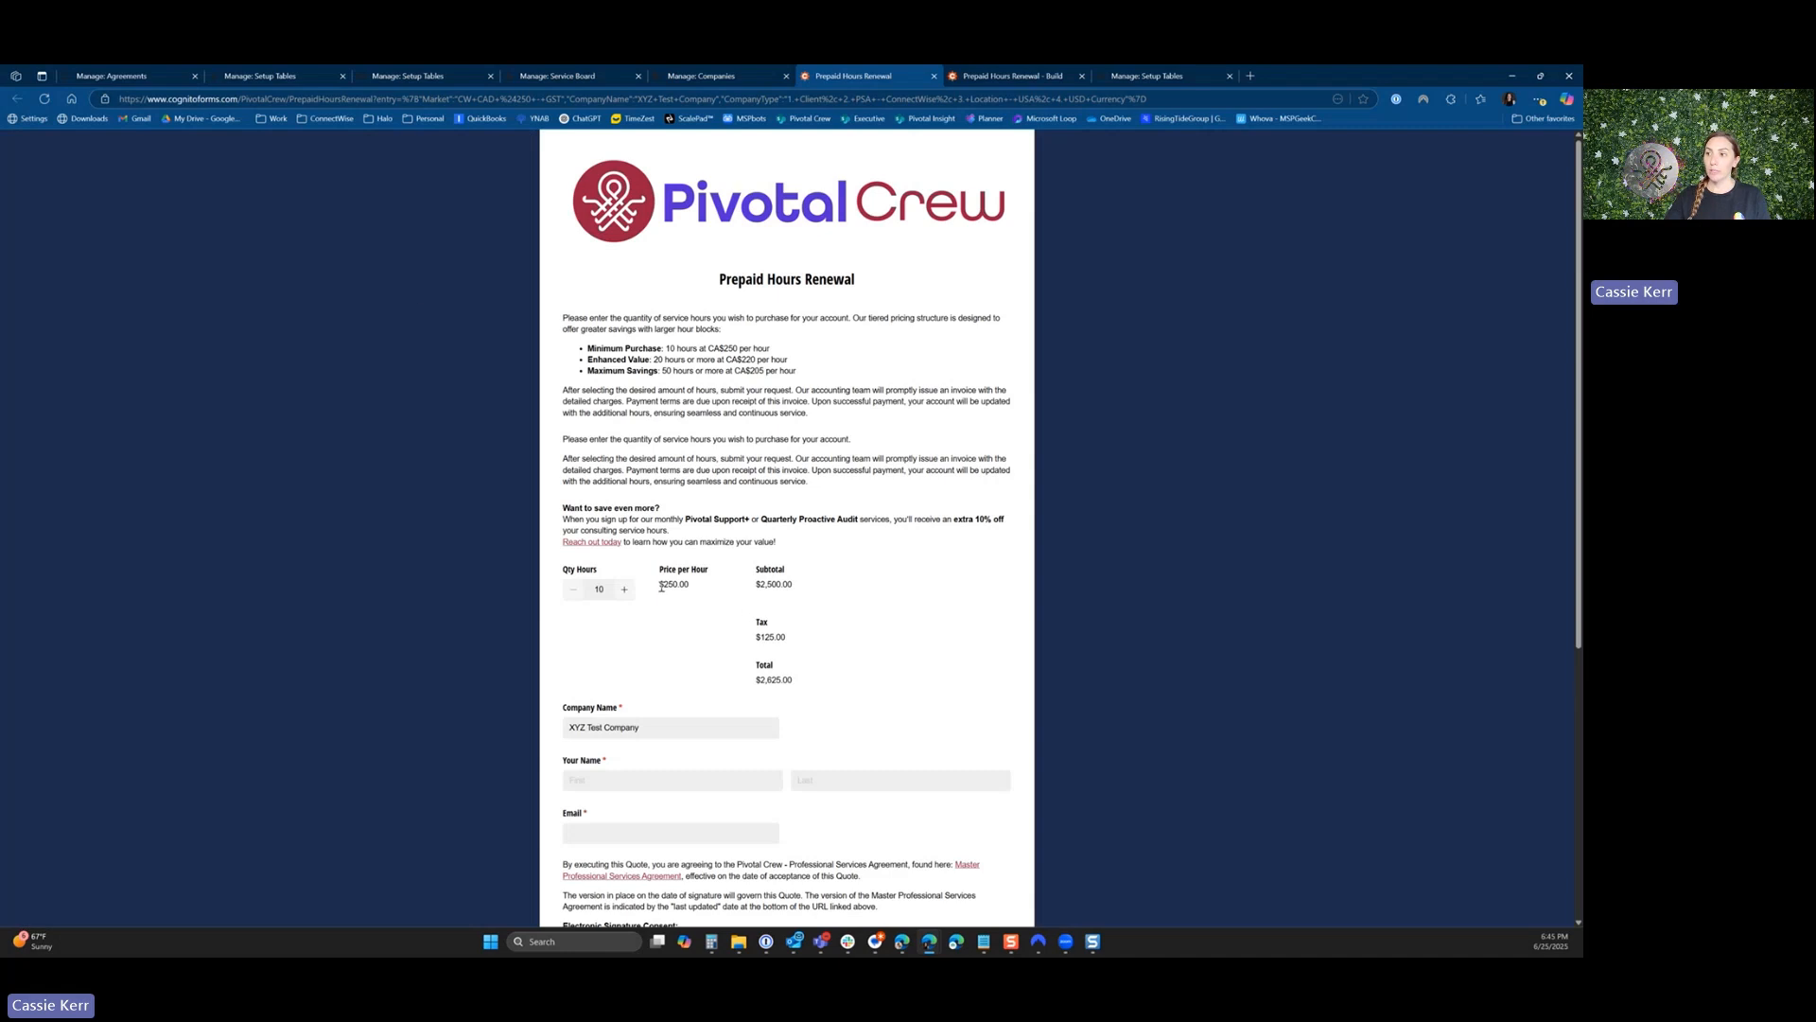
{"action": "double_click", "coordinate": [758, 638]}
{"action": "left_click", "coordinate": [934, 674]}
{"action": "left_click_drag", "start_coordinate": [709, 349], "coordinate": [786, 390]}
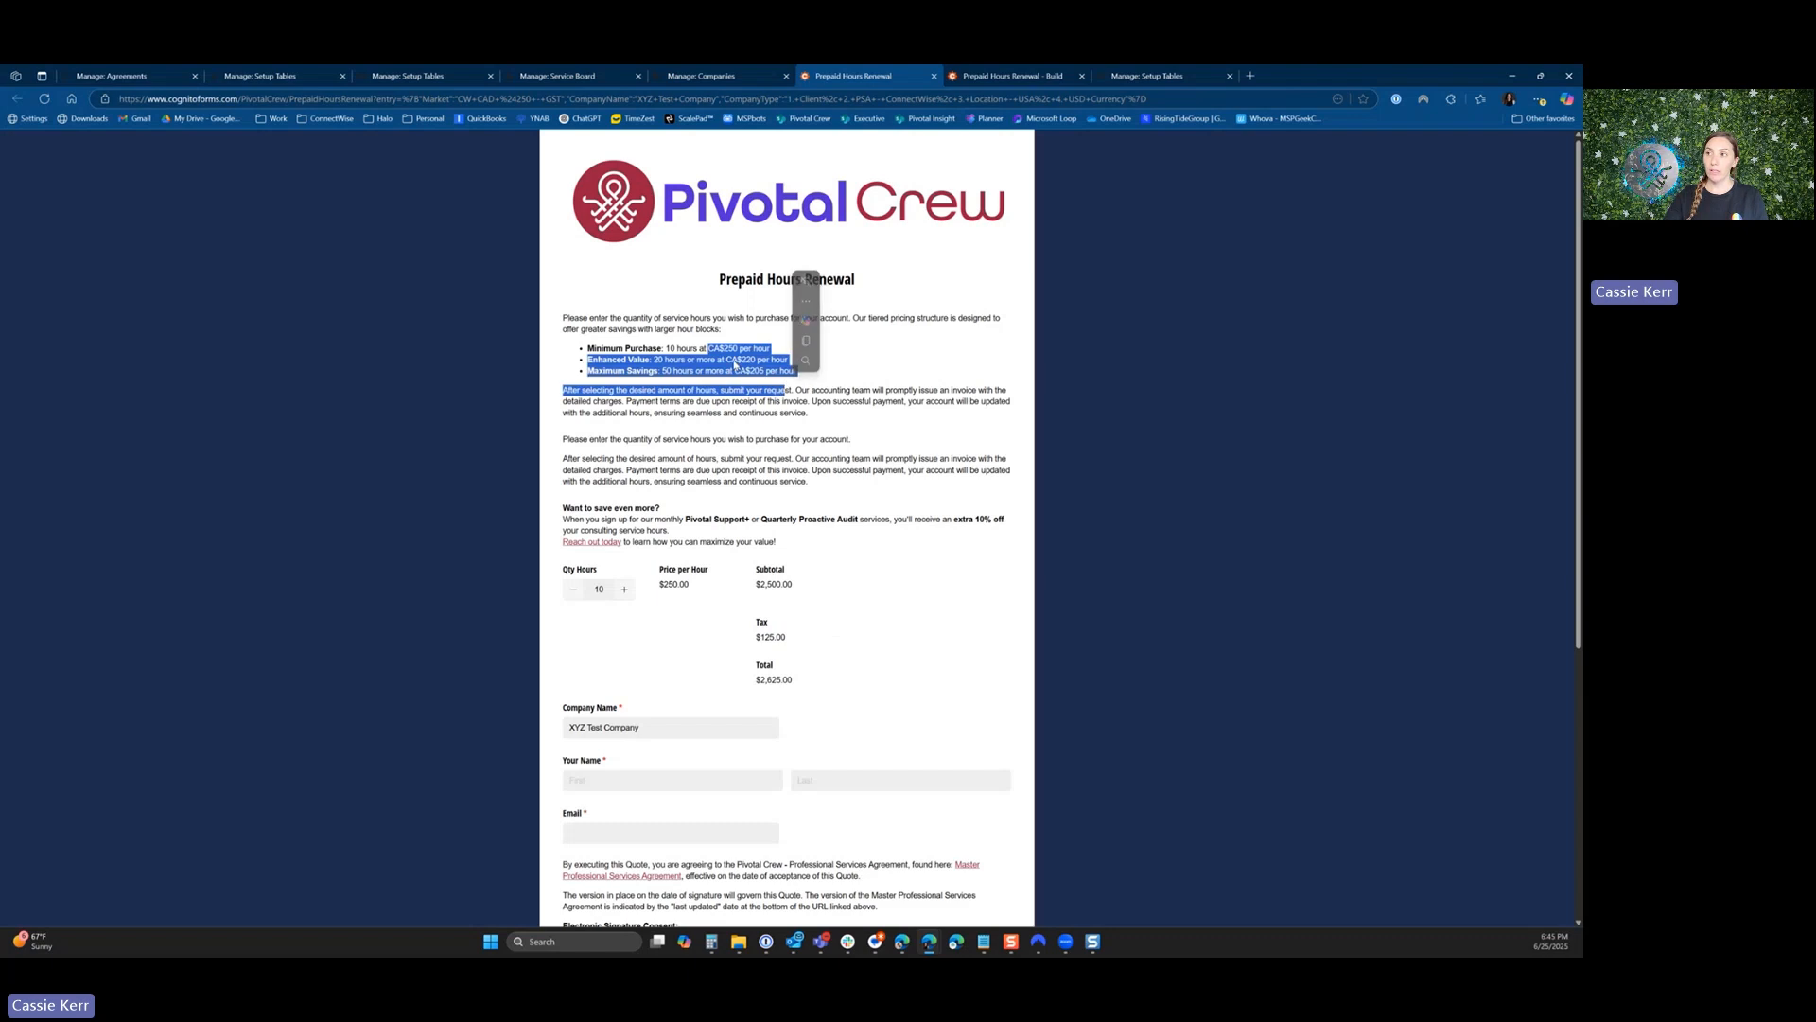
{"action": "left_click", "coordinate": [882, 398]}
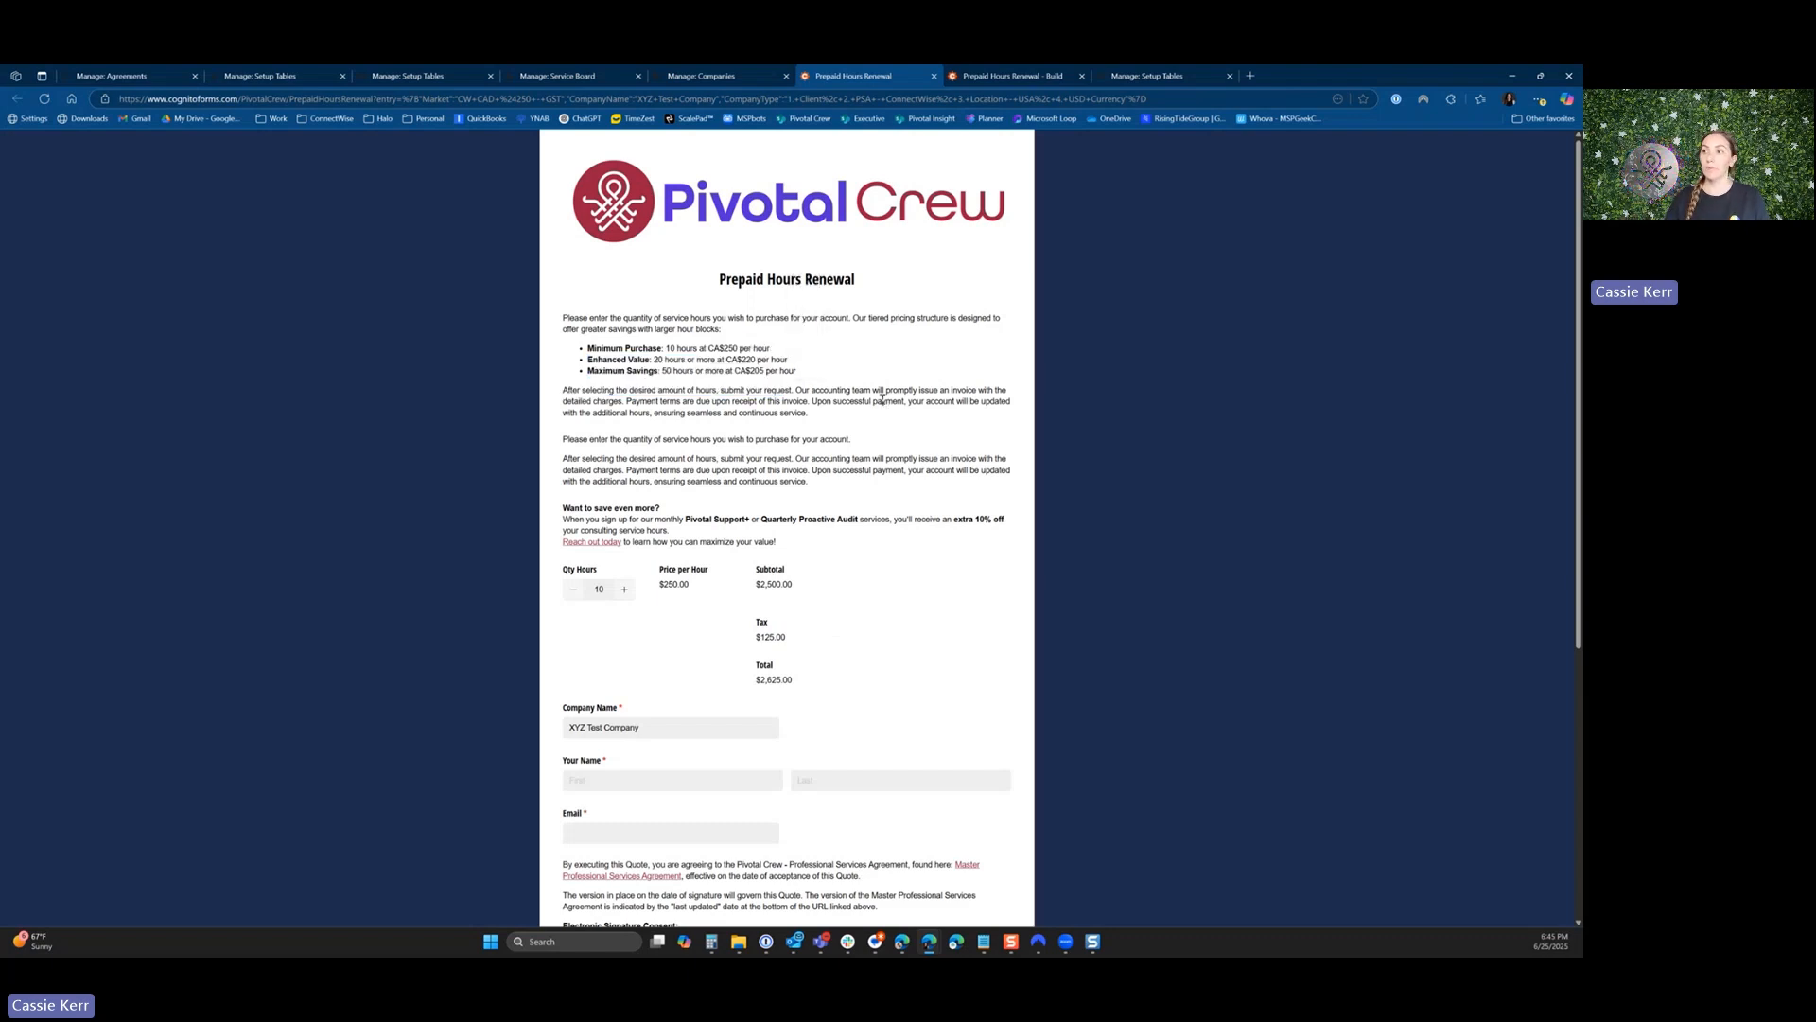
{"action": "scroll", "coordinate": [881, 398], "scroll_direction": "down", "scroll_amount": 4}
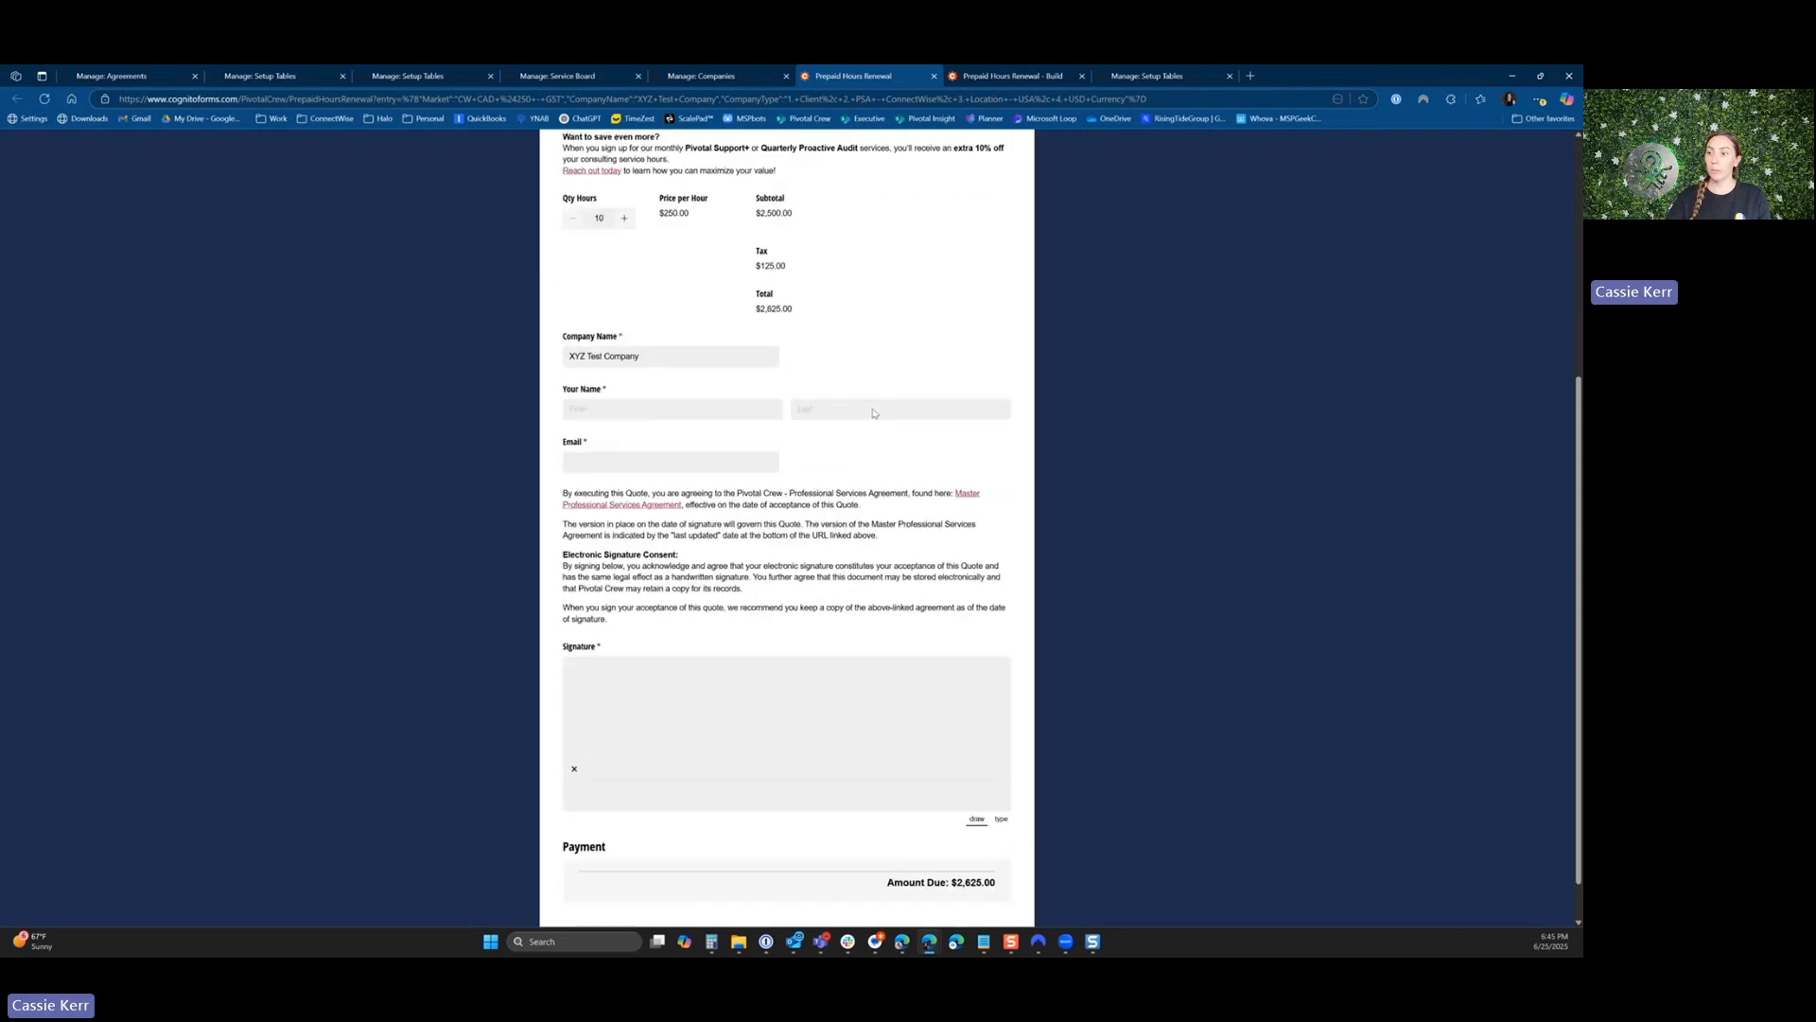
{"action": "scroll", "coordinate": [873, 409], "scroll_direction": "up", "scroll_amount": 2}
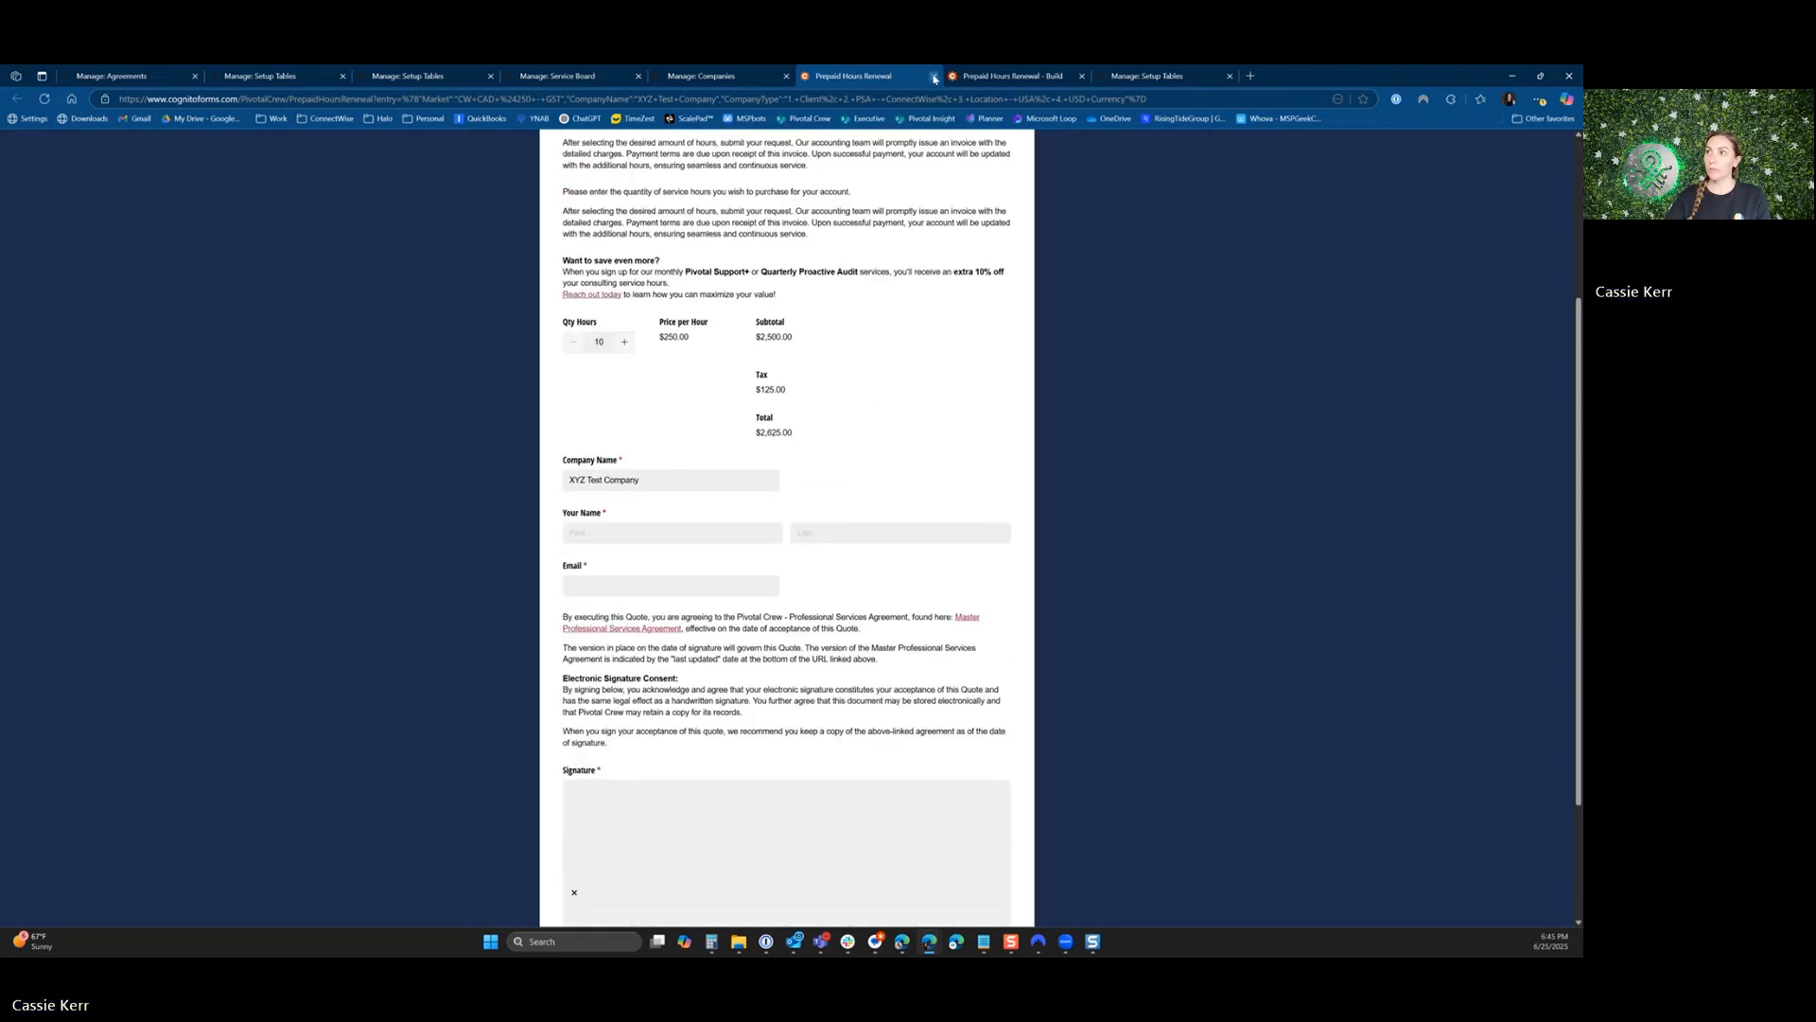
{"action": "key", "text": "ctrl+w"}
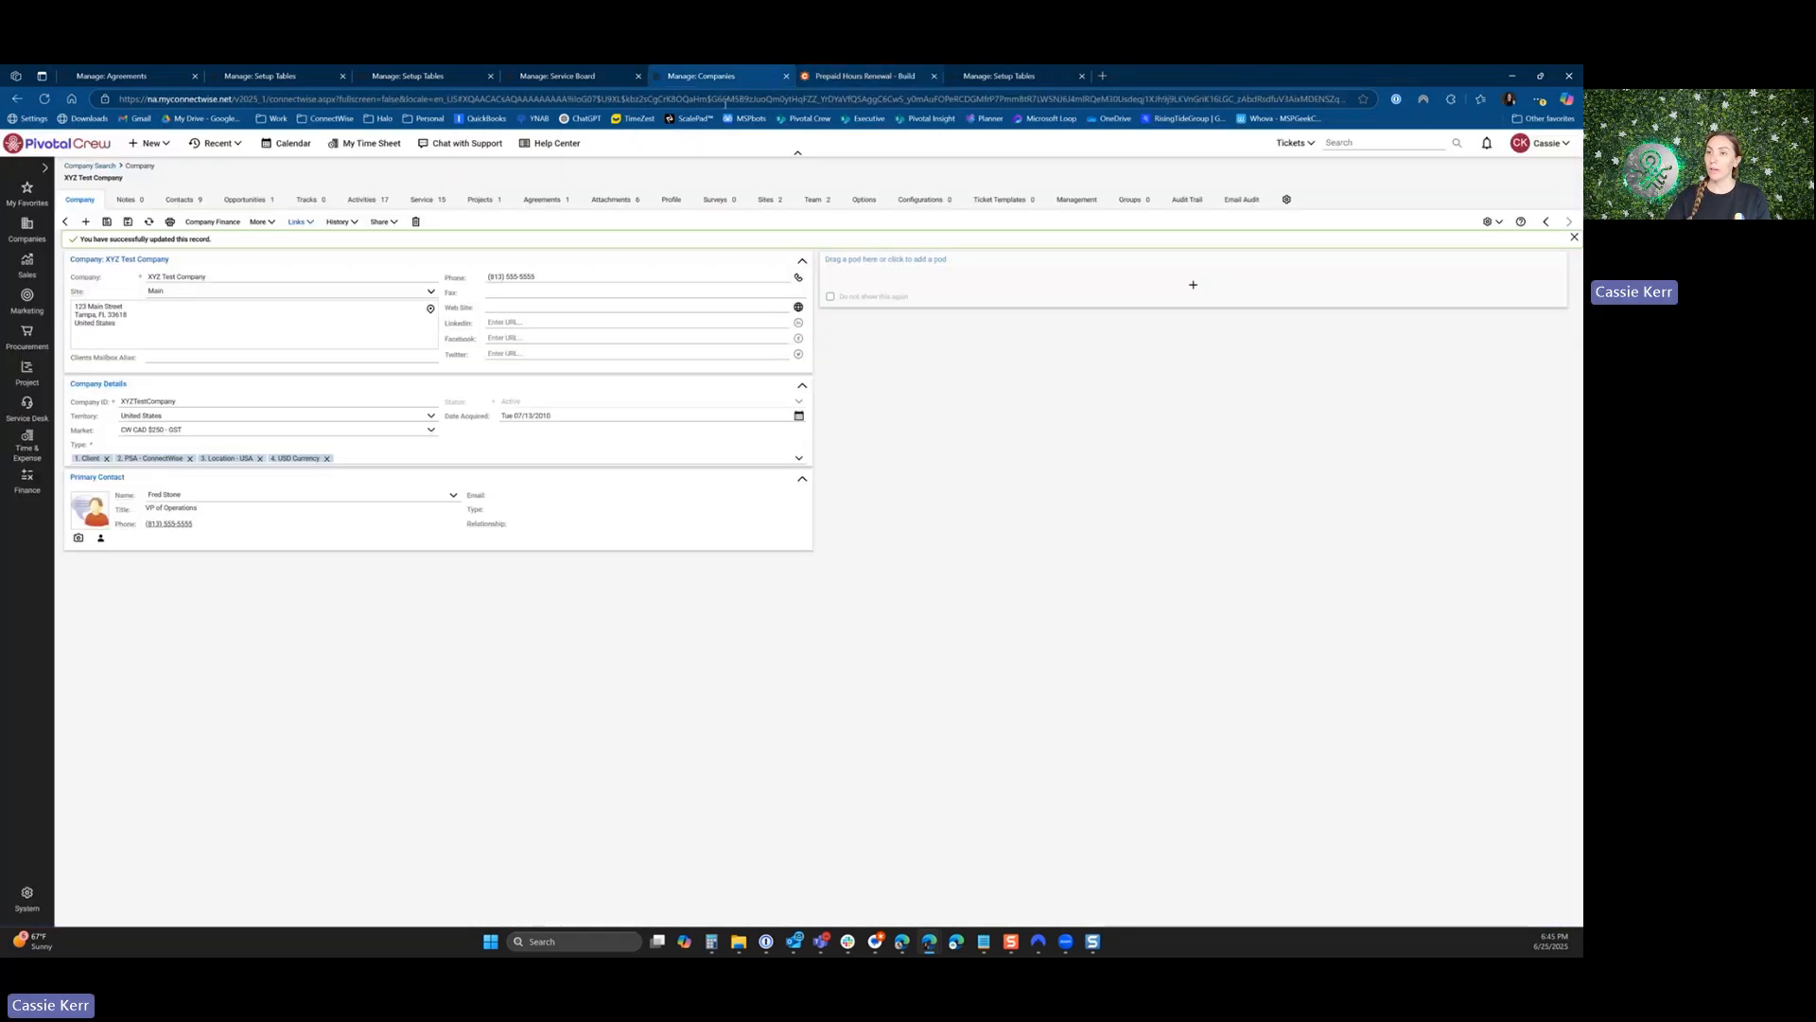
Inspect the Company Type field settings and the discount fields in the Prepaid Hours Renewal form builder.
{"action": "left_click", "coordinate": [866, 75]}
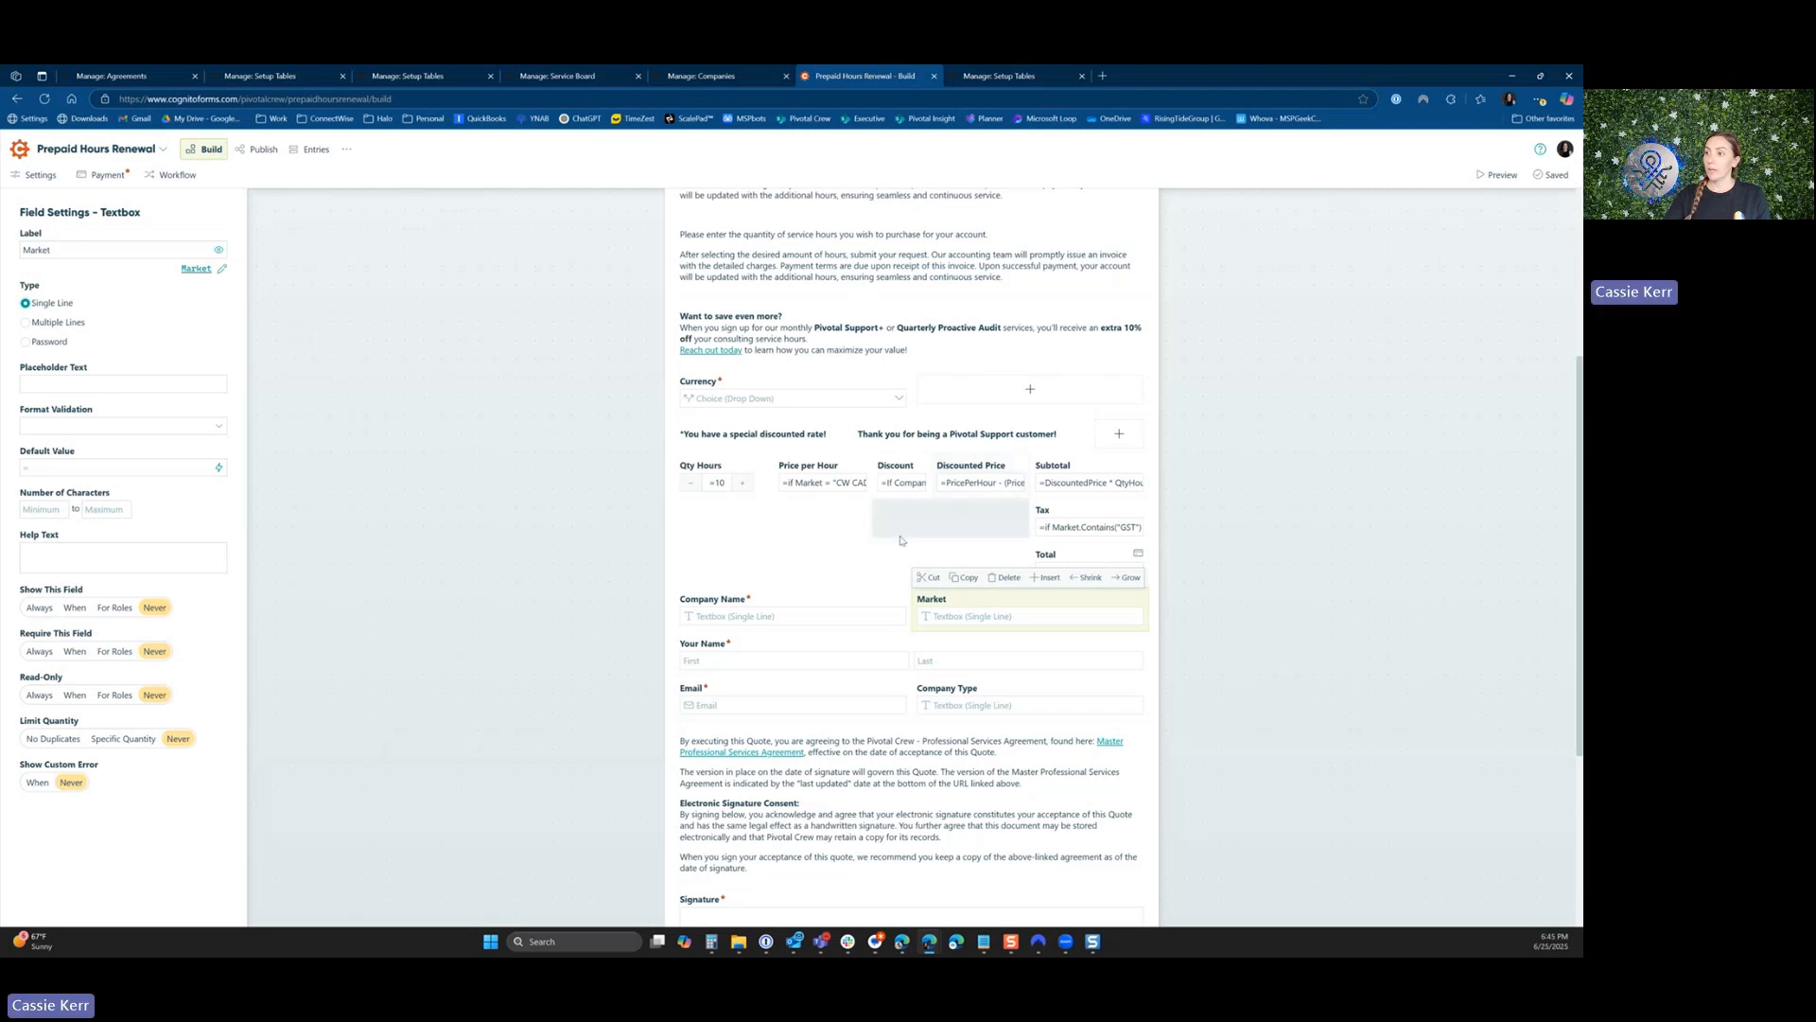
{"action": "left_click", "coordinate": [951, 706]}
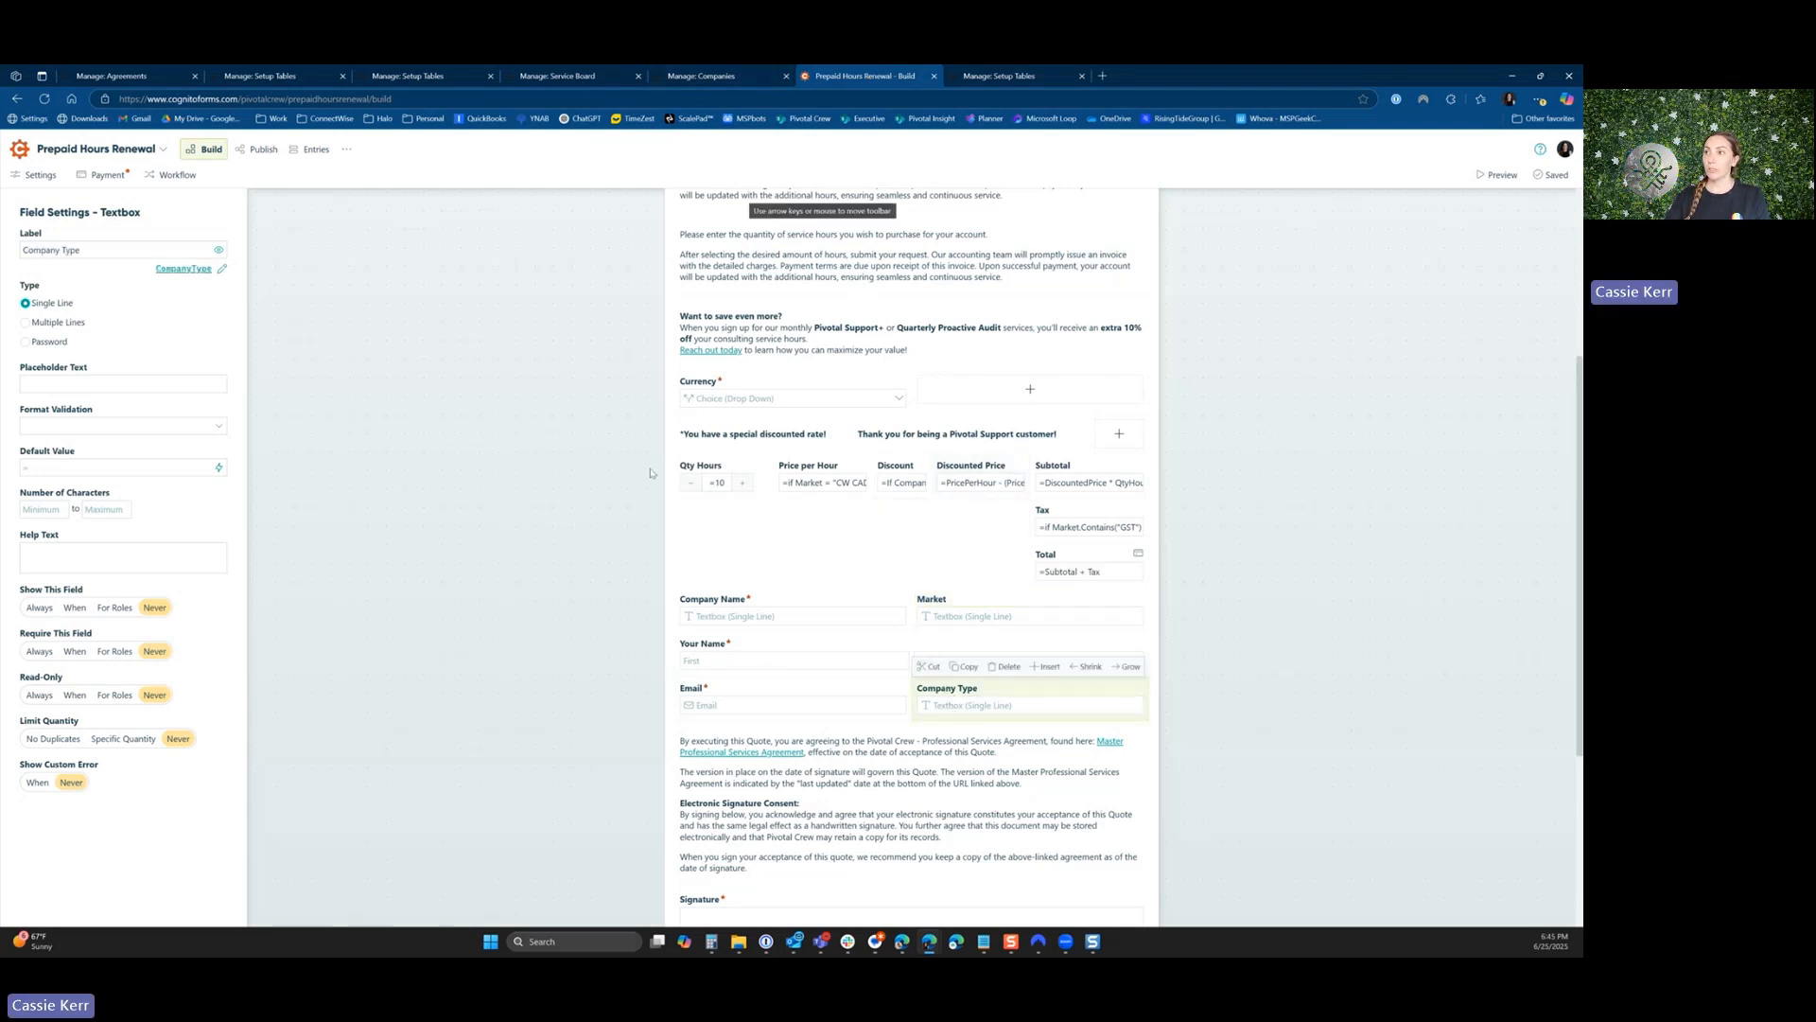
{"action": "scroll", "coordinate": [649, 473], "scroll_direction": "up", "scroll_amount": 2}
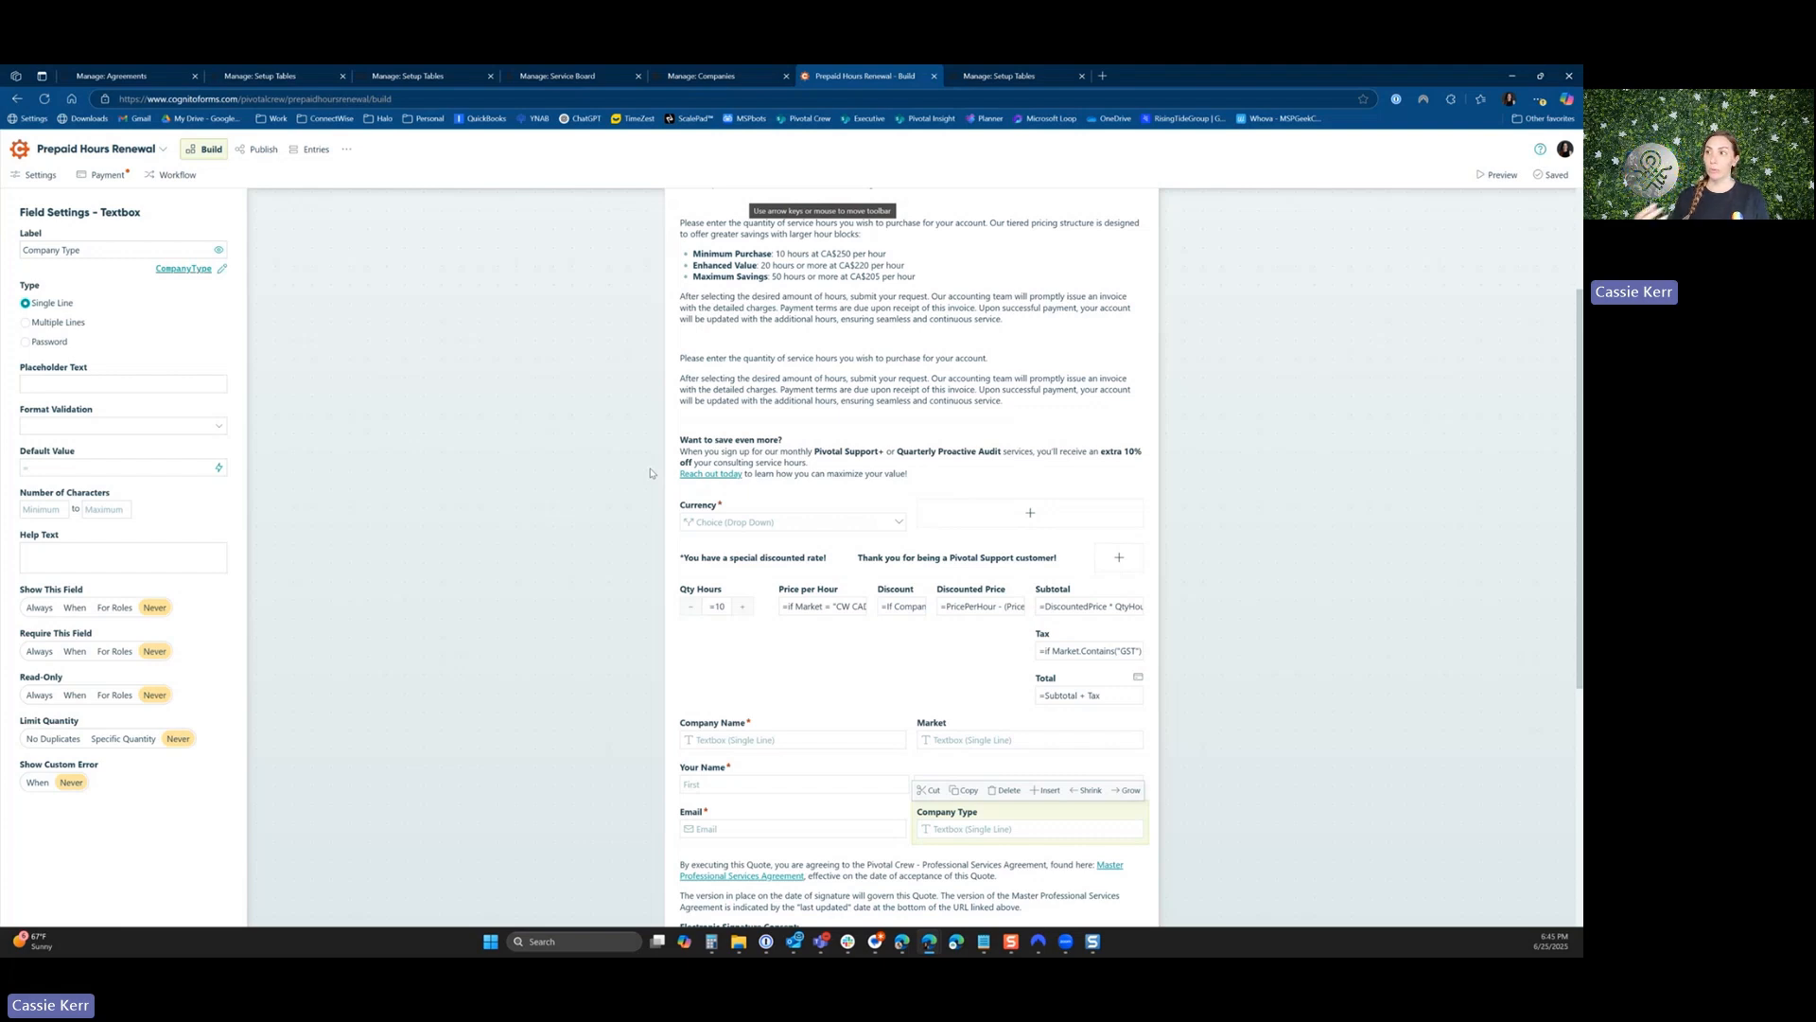
Add the *Quarterly Proactive Audit type to the XYZ Test Company record and save it.
{"action": "left_click", "coordinate": [692, 75]}
{"action": "left_click", "coordinate": [799, 458]}
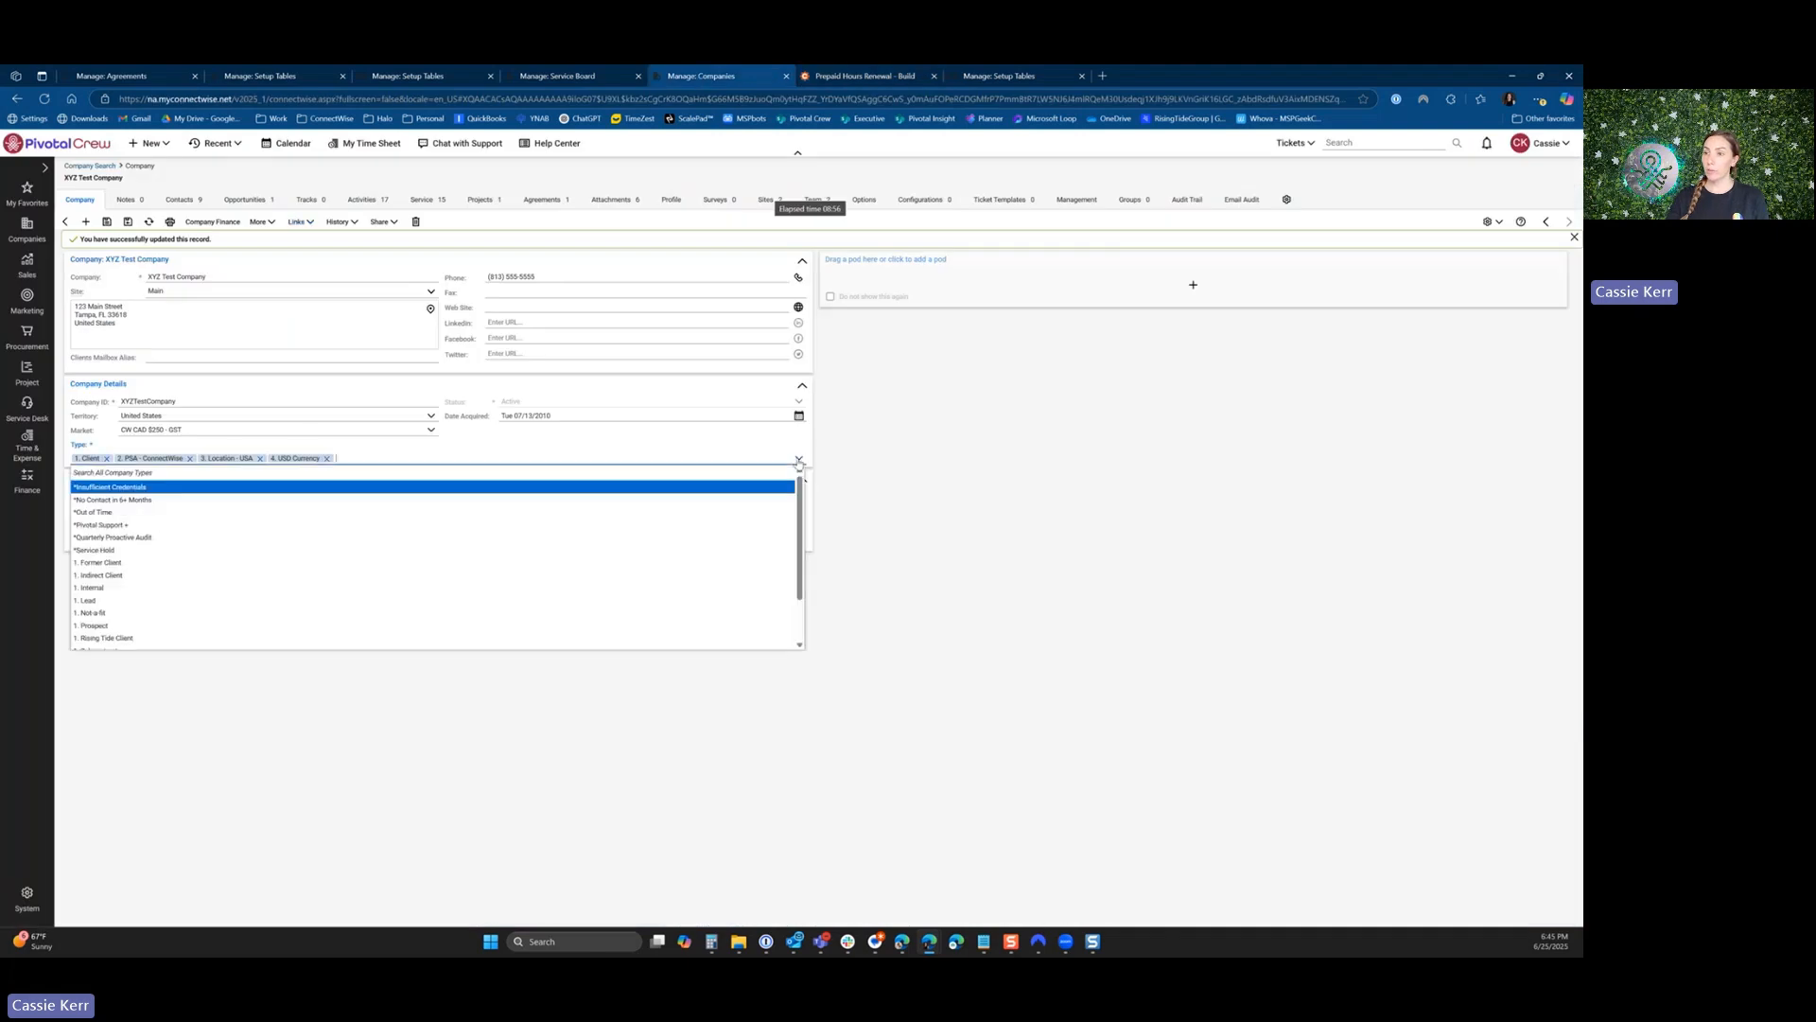
{"action": "left_click", "coordinate": [208, 536]}
{"action": "left_click", "coordinate": [107, 221]}
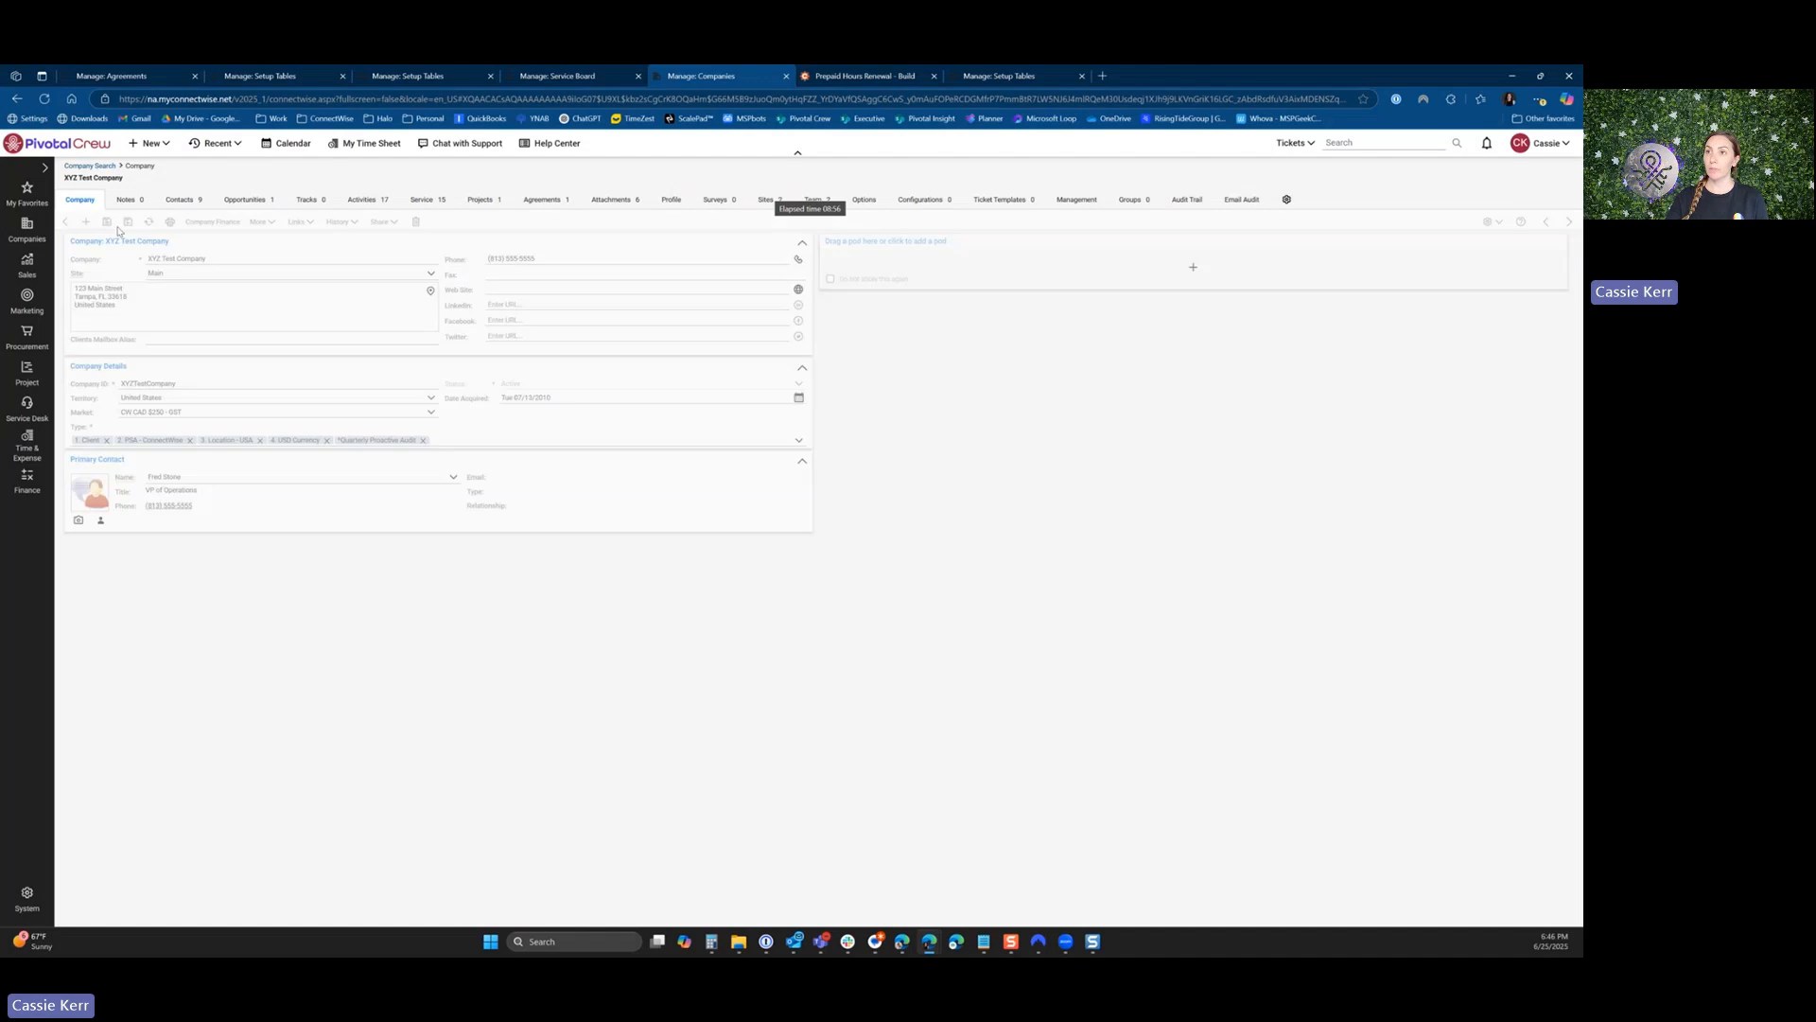
Open the Prepaid Hours Renewal - No Ticket form from the company record and examine the discounted price.
{"action": "left_click", "coordinate": [295, 223]}
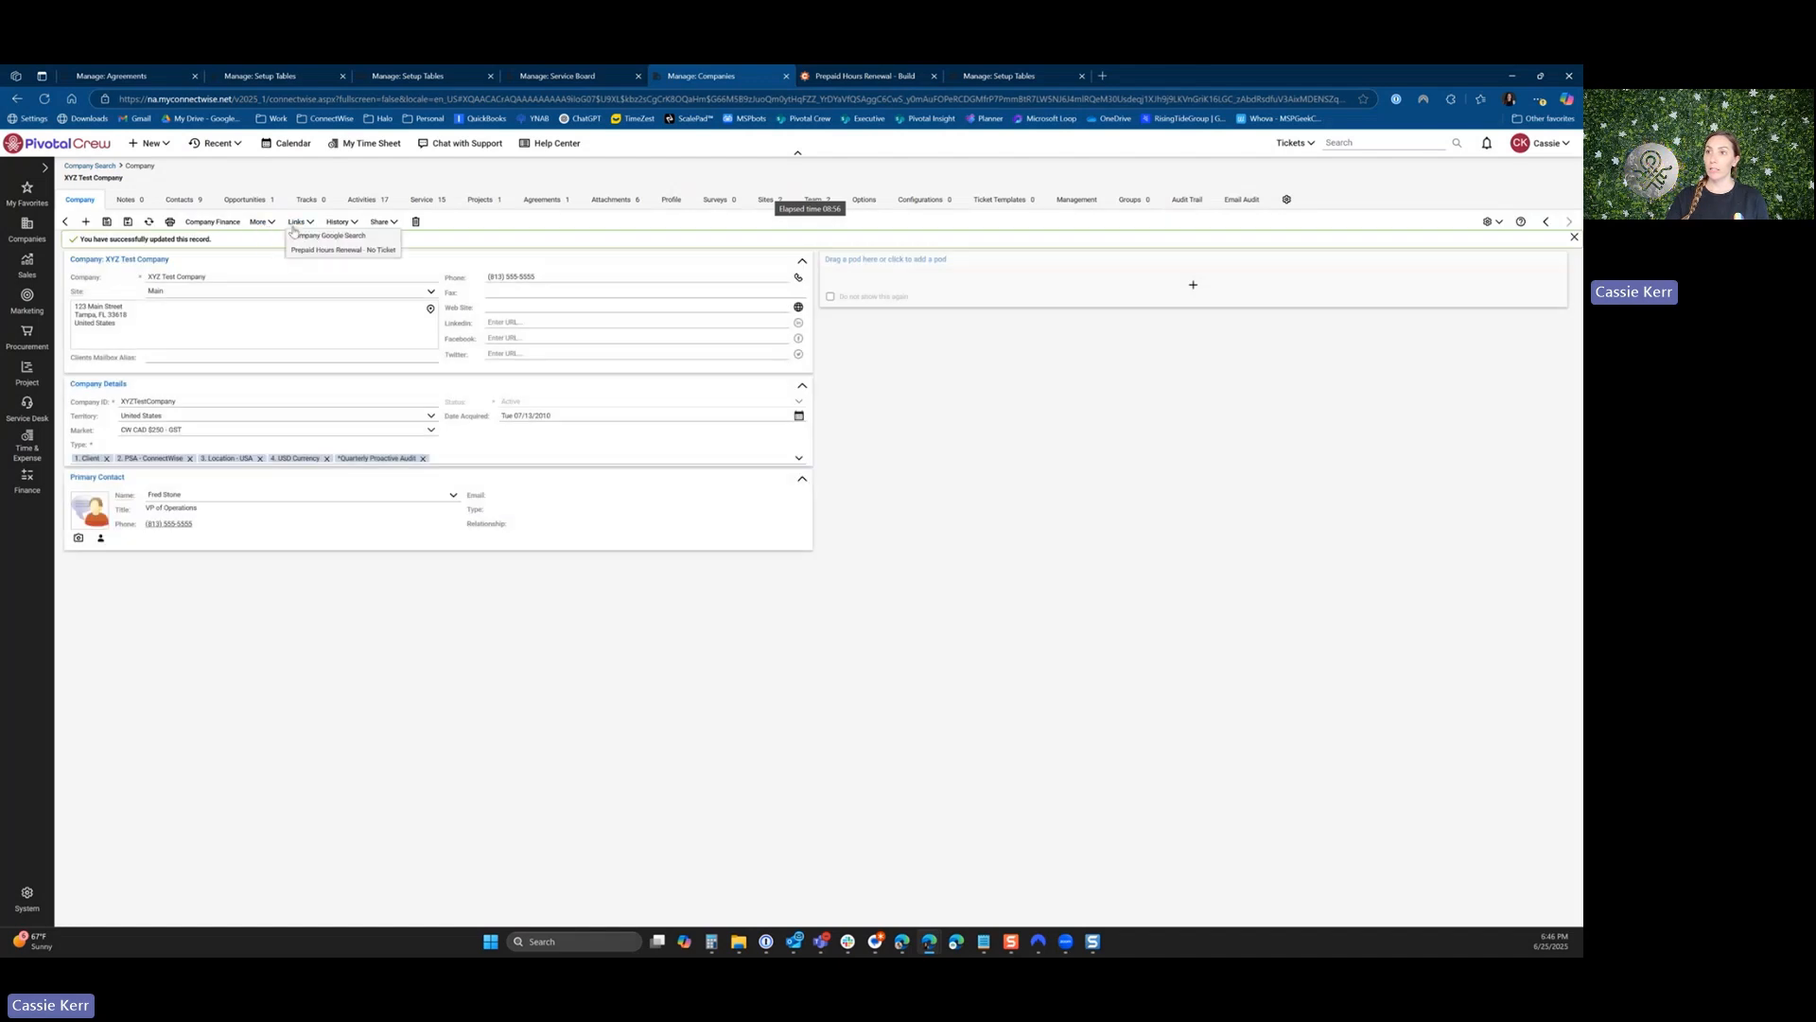
{"action": "left_click", "coordinate": [343, 250]}
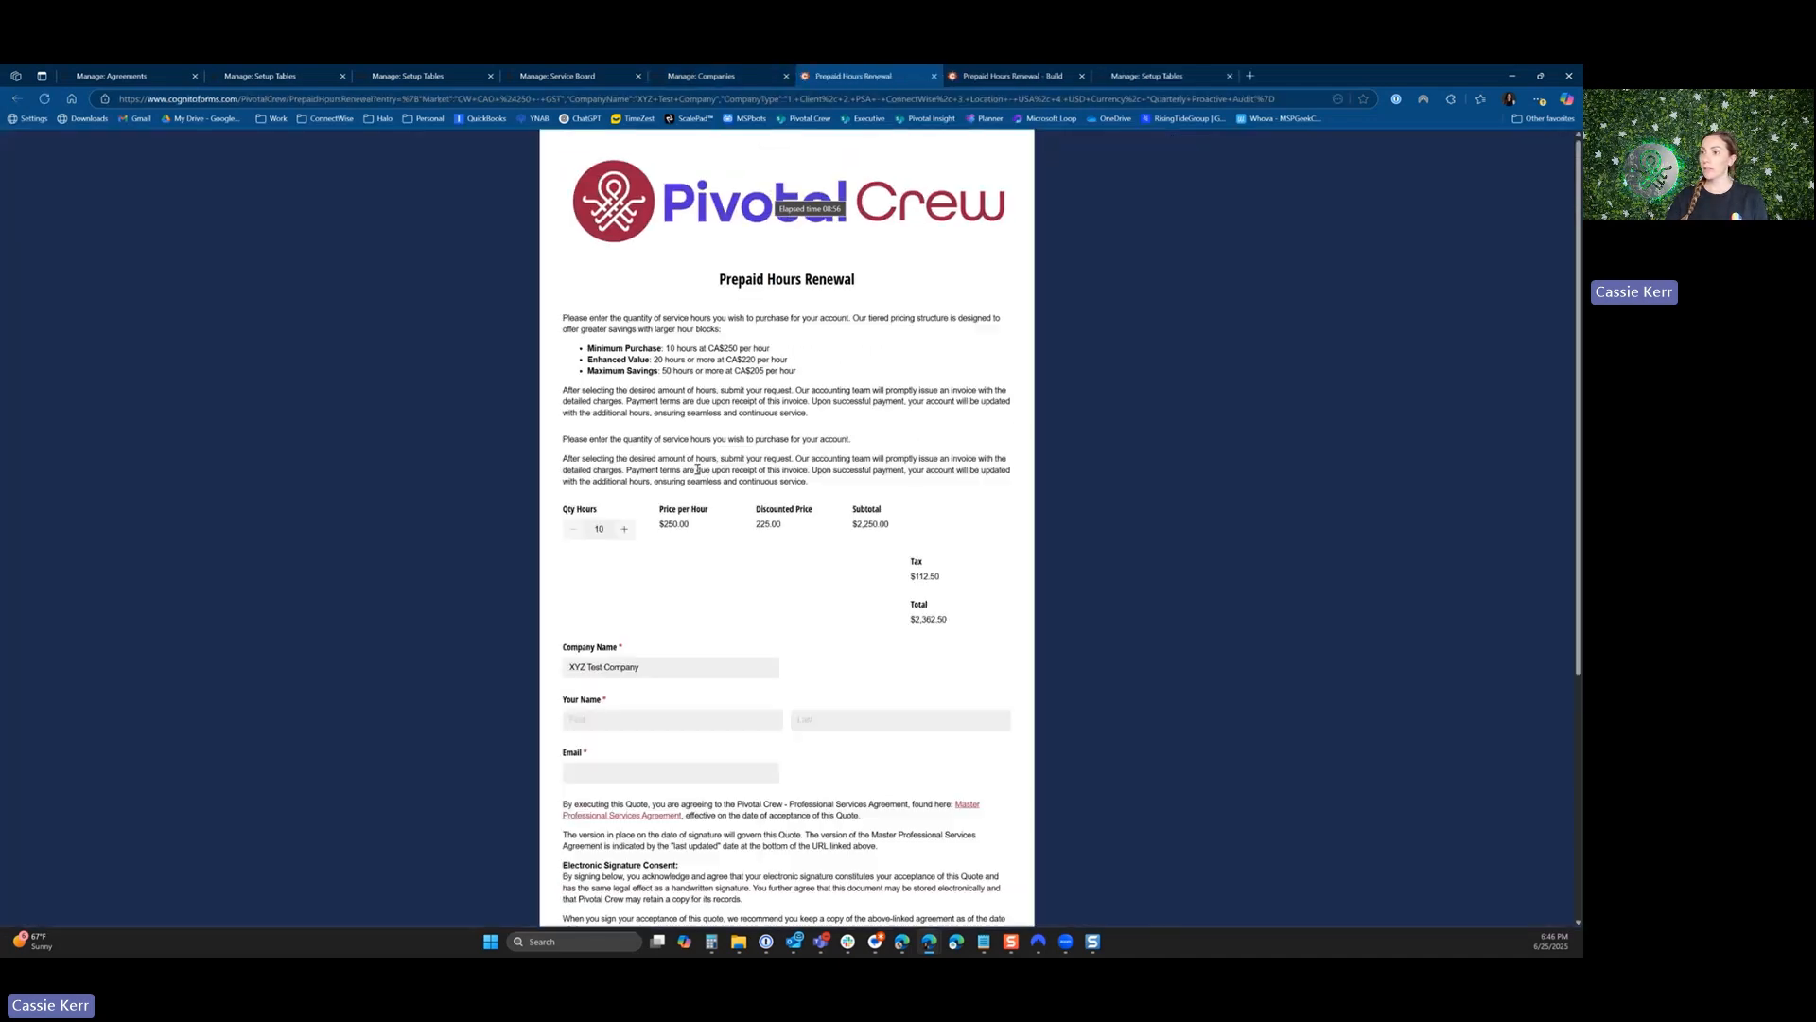
{"action": "left_click_drag", "start_coordinate": [754, 524], "coordinate": [782, 525]}
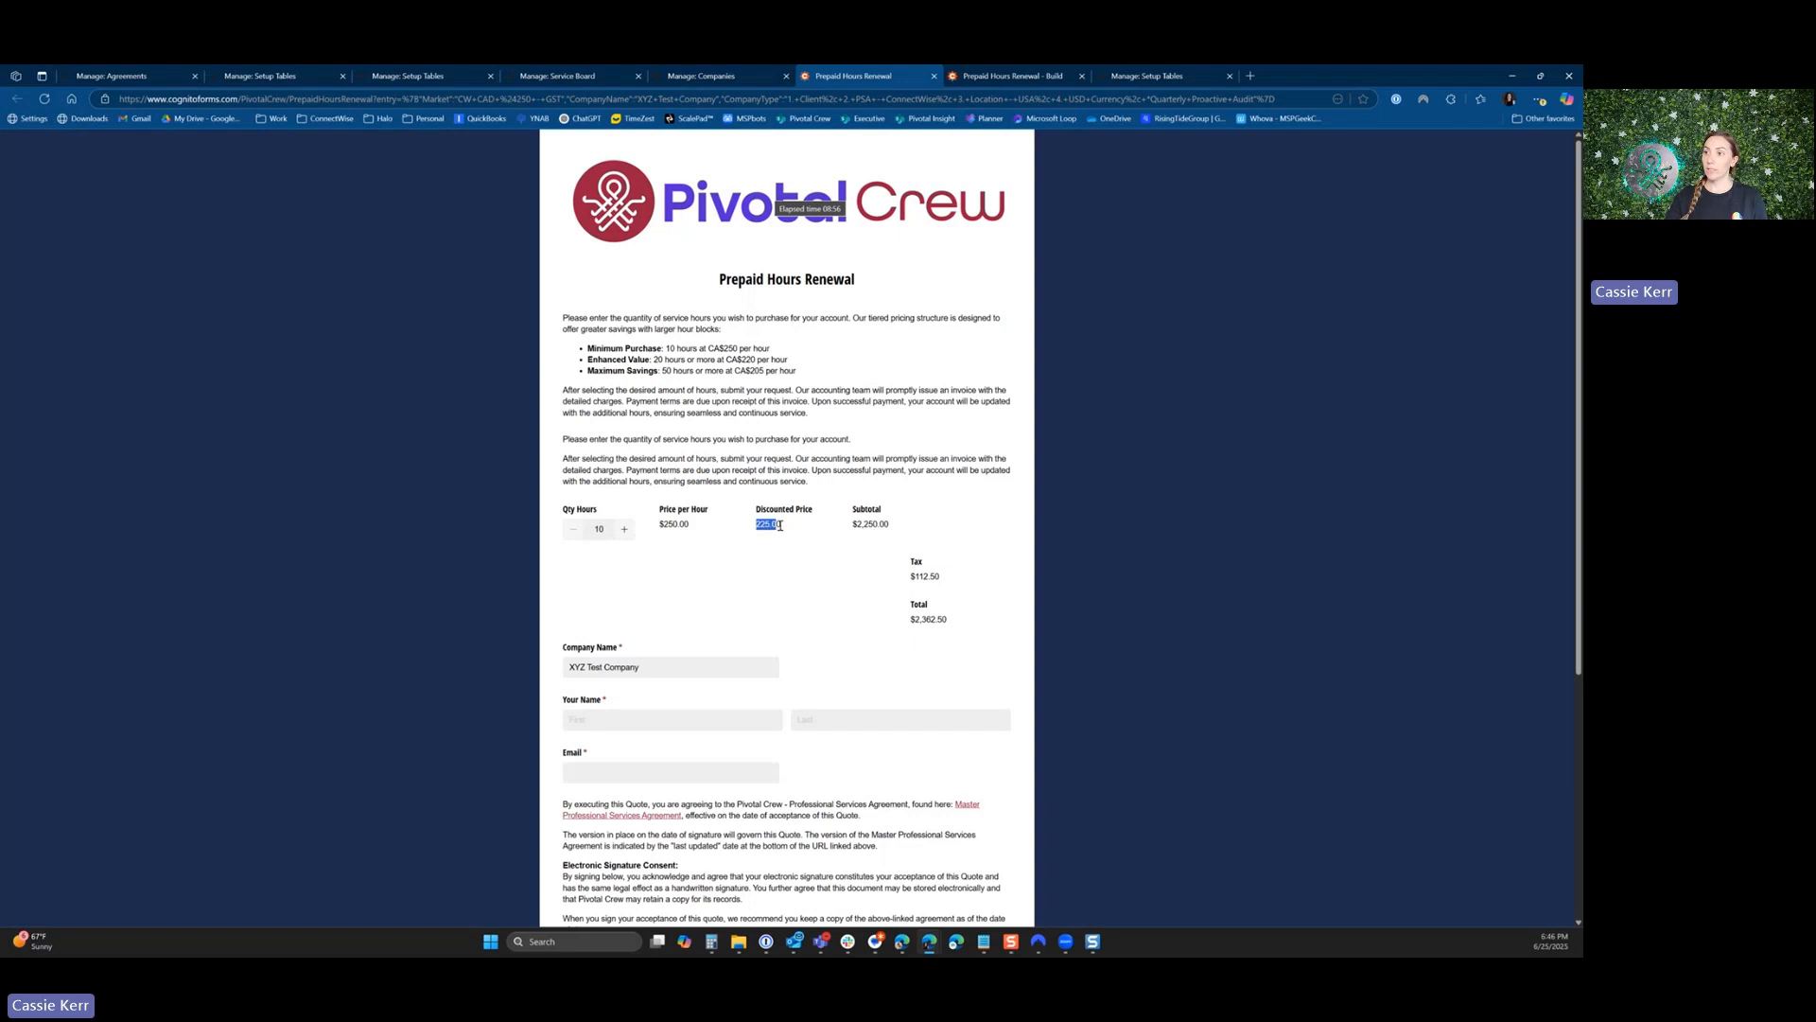
{"action": "left_click", "coordinate": [787, 591]}
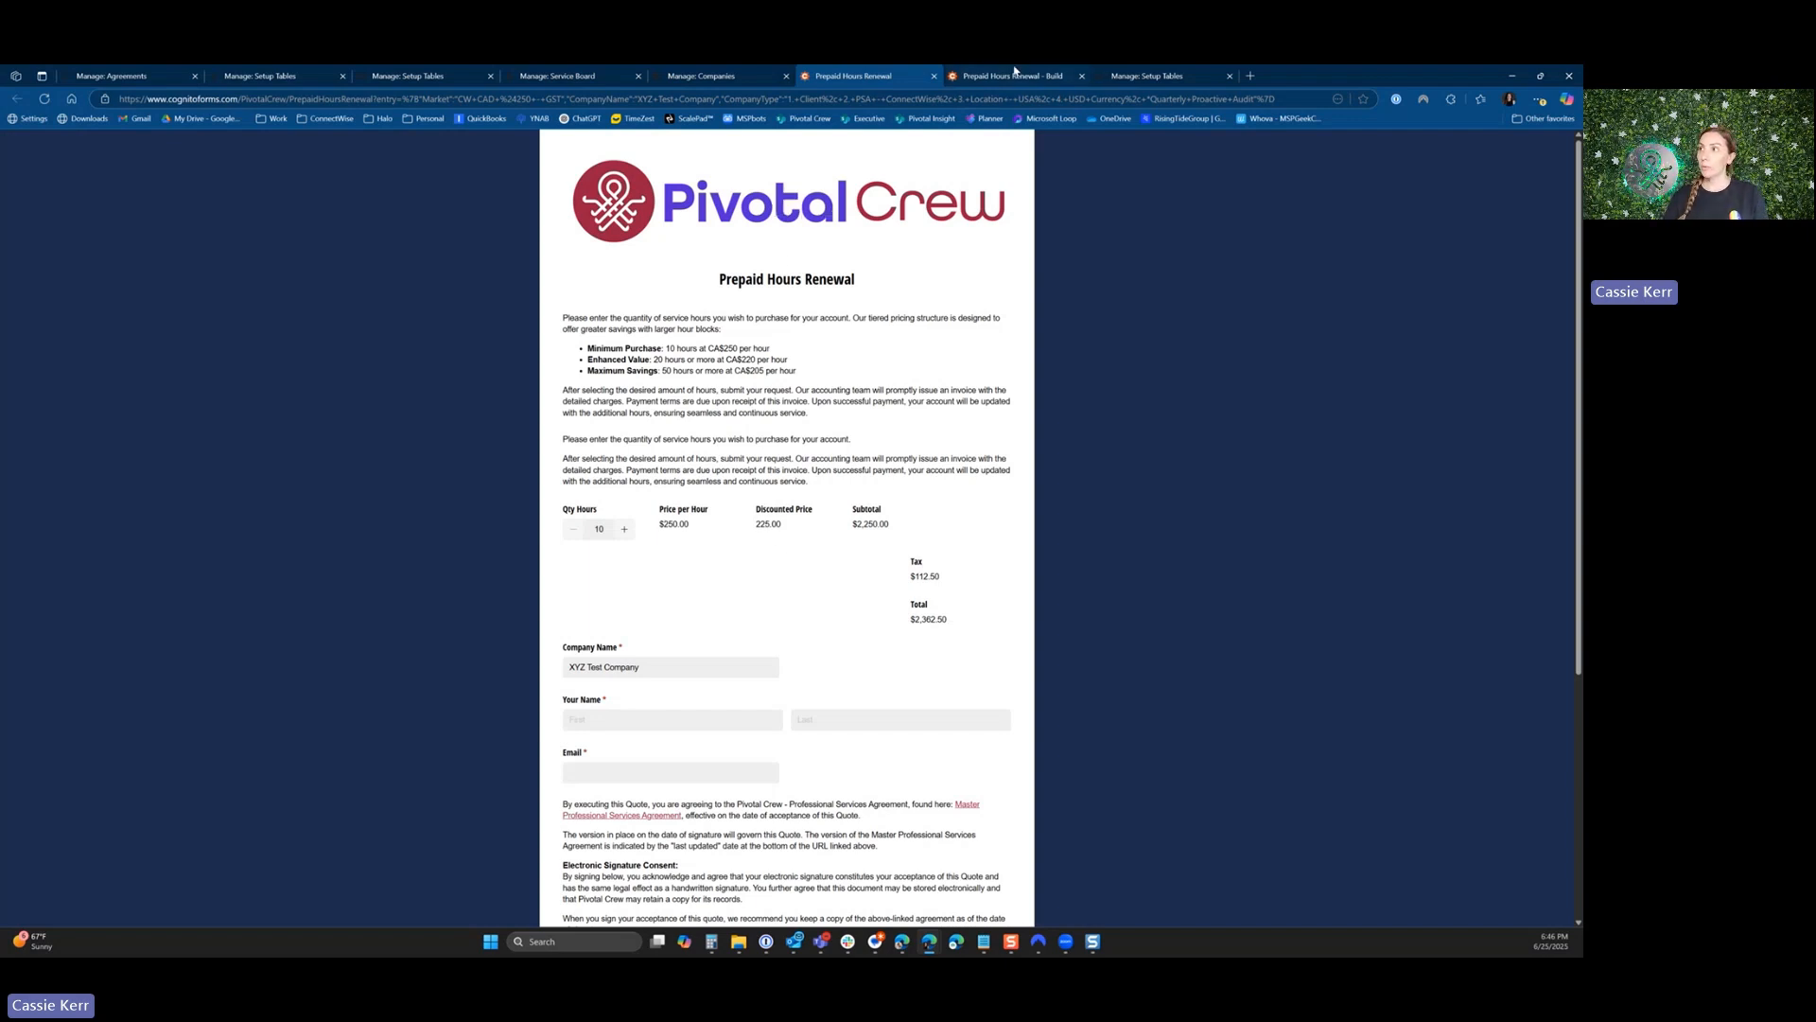
Look over the renewal form builder down to the Ticket # field and the Invoice Me and Pay Now options.
{"action": "key", "text": "ctrl+Tab"}
{"action": "scroll", "coordinate": [885, 662], "scroll_direction": "down", "scroll_amount": 3}
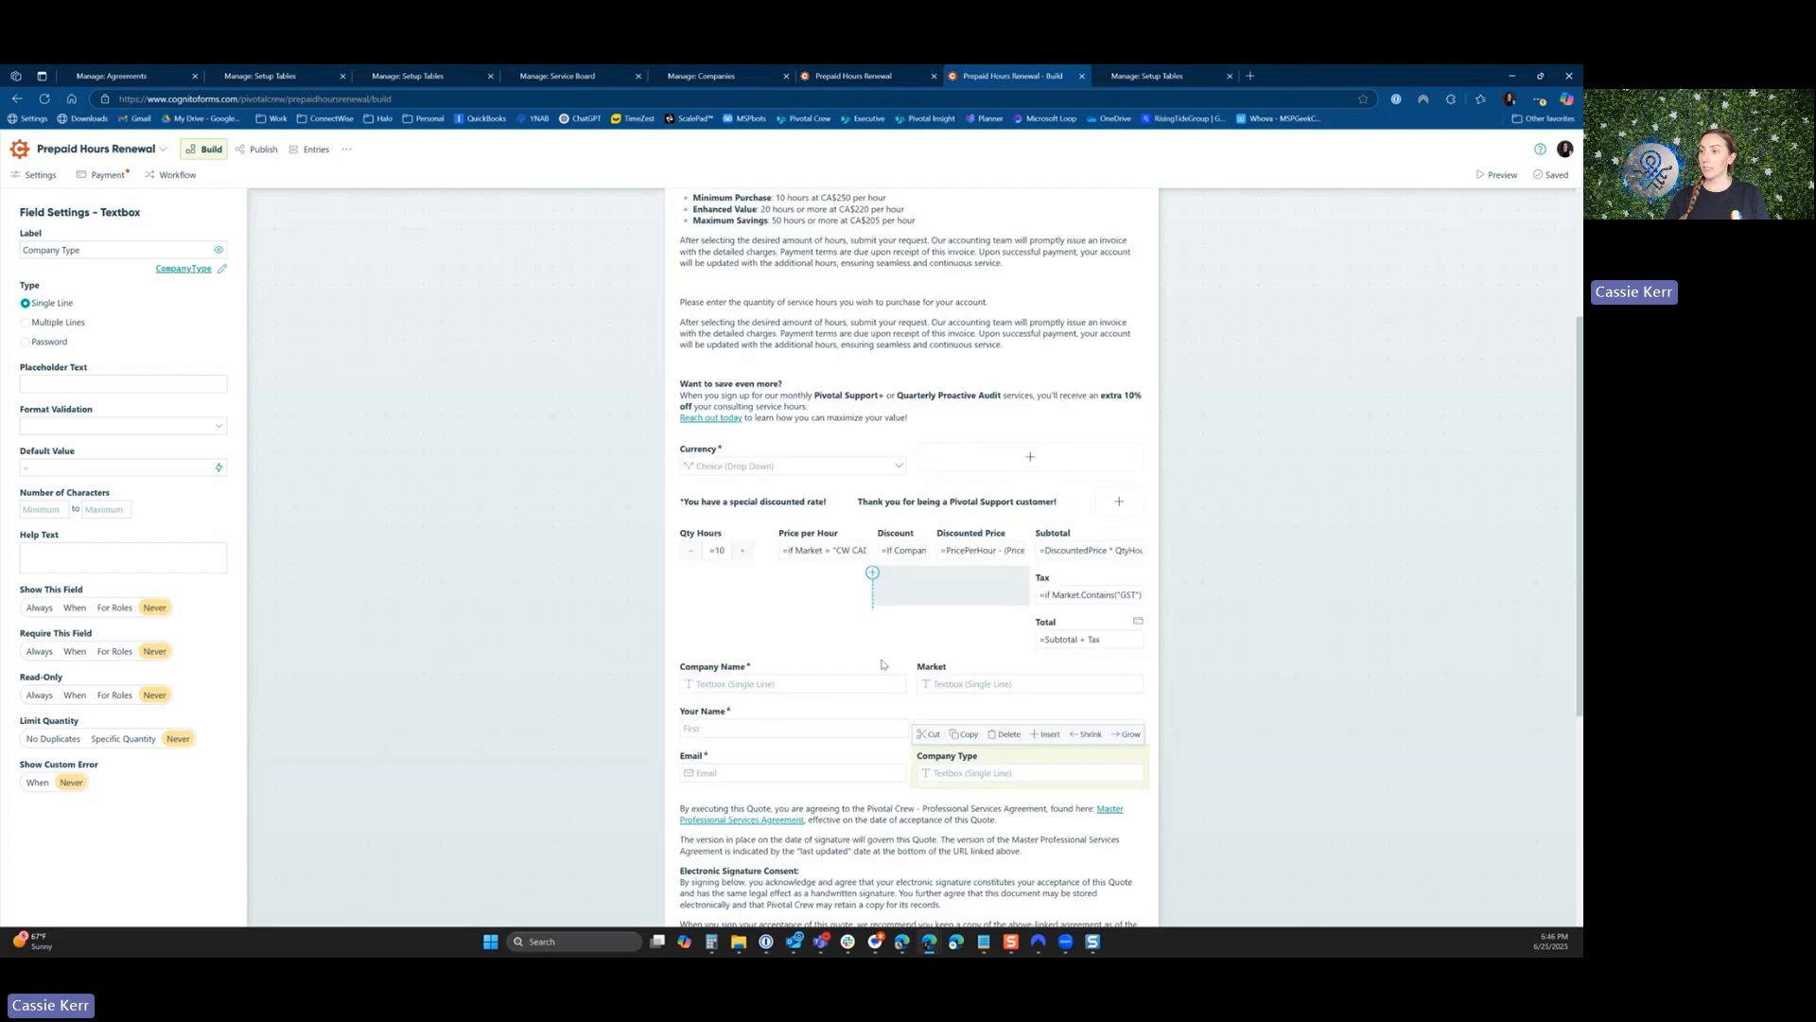
{"action": "scroll", "coordinate": [856, 765], "scroll_direction": "down", "scroll_amount": 2}
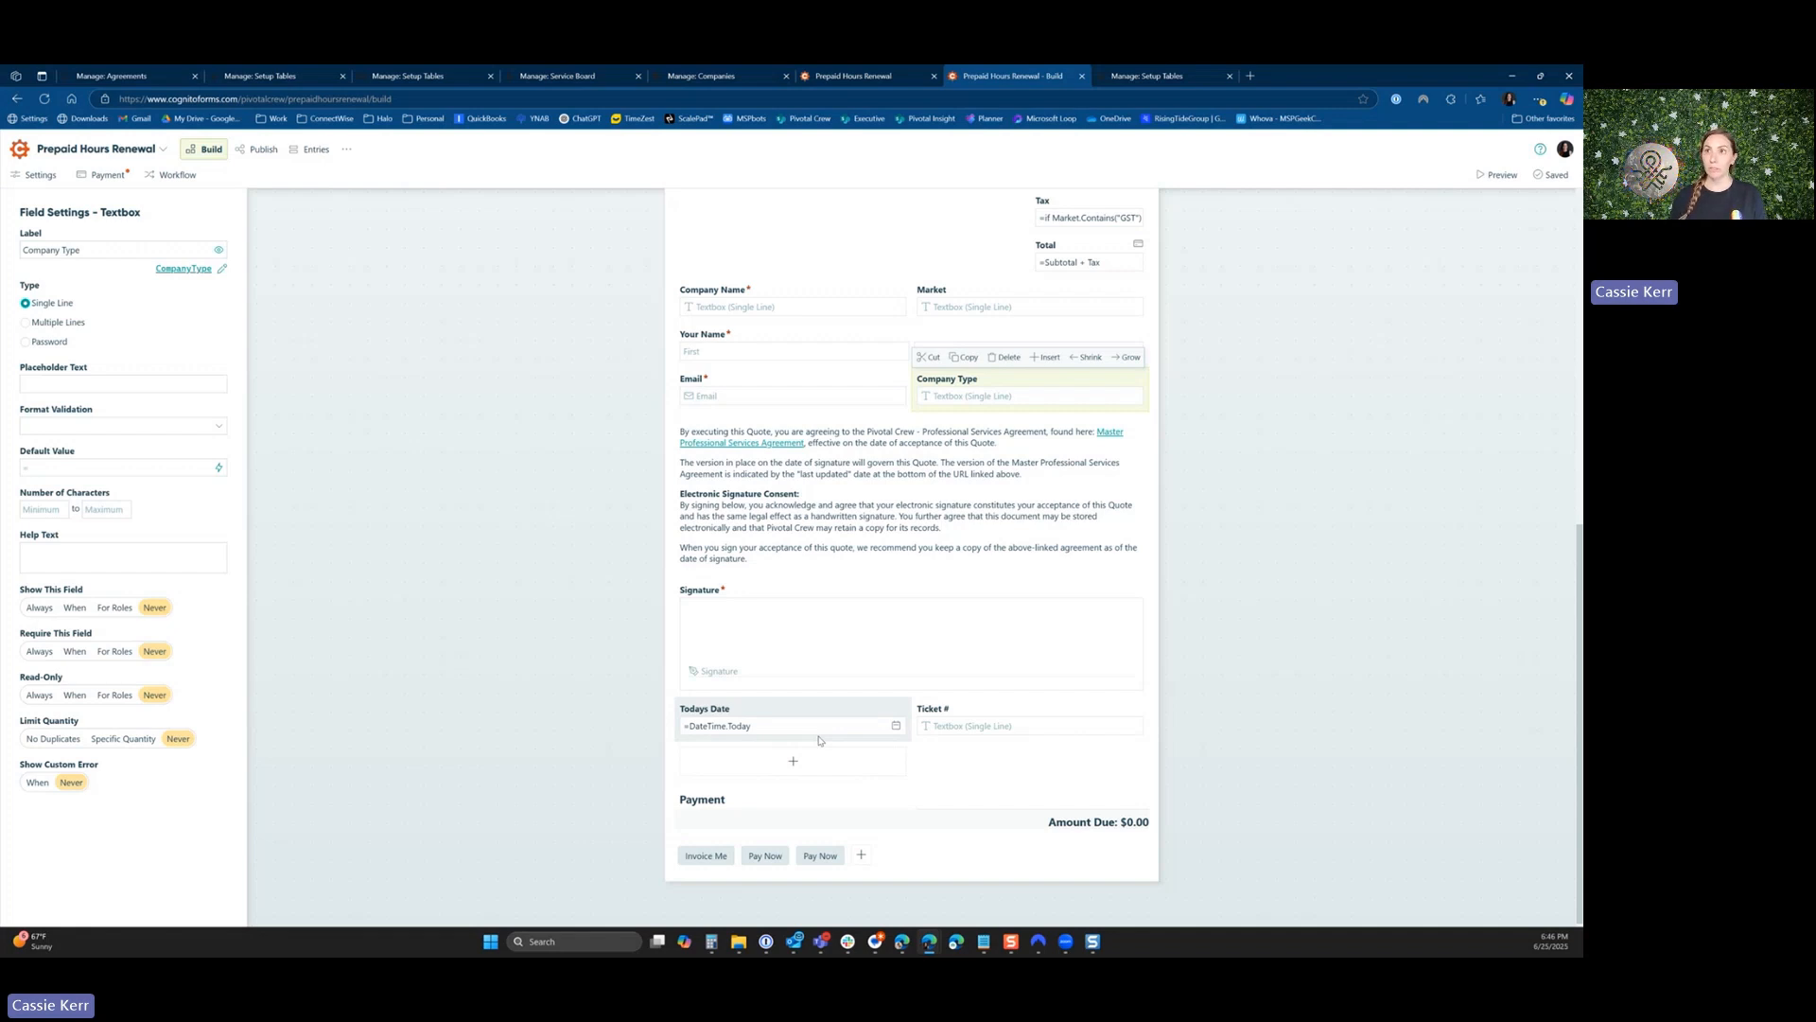
Open the Prepaid Hours Renewal form from the Block Hours 20% Or Less Remains service ticket and copy its web address.
{"action": "left_click", "coordinate": [572, 76]}
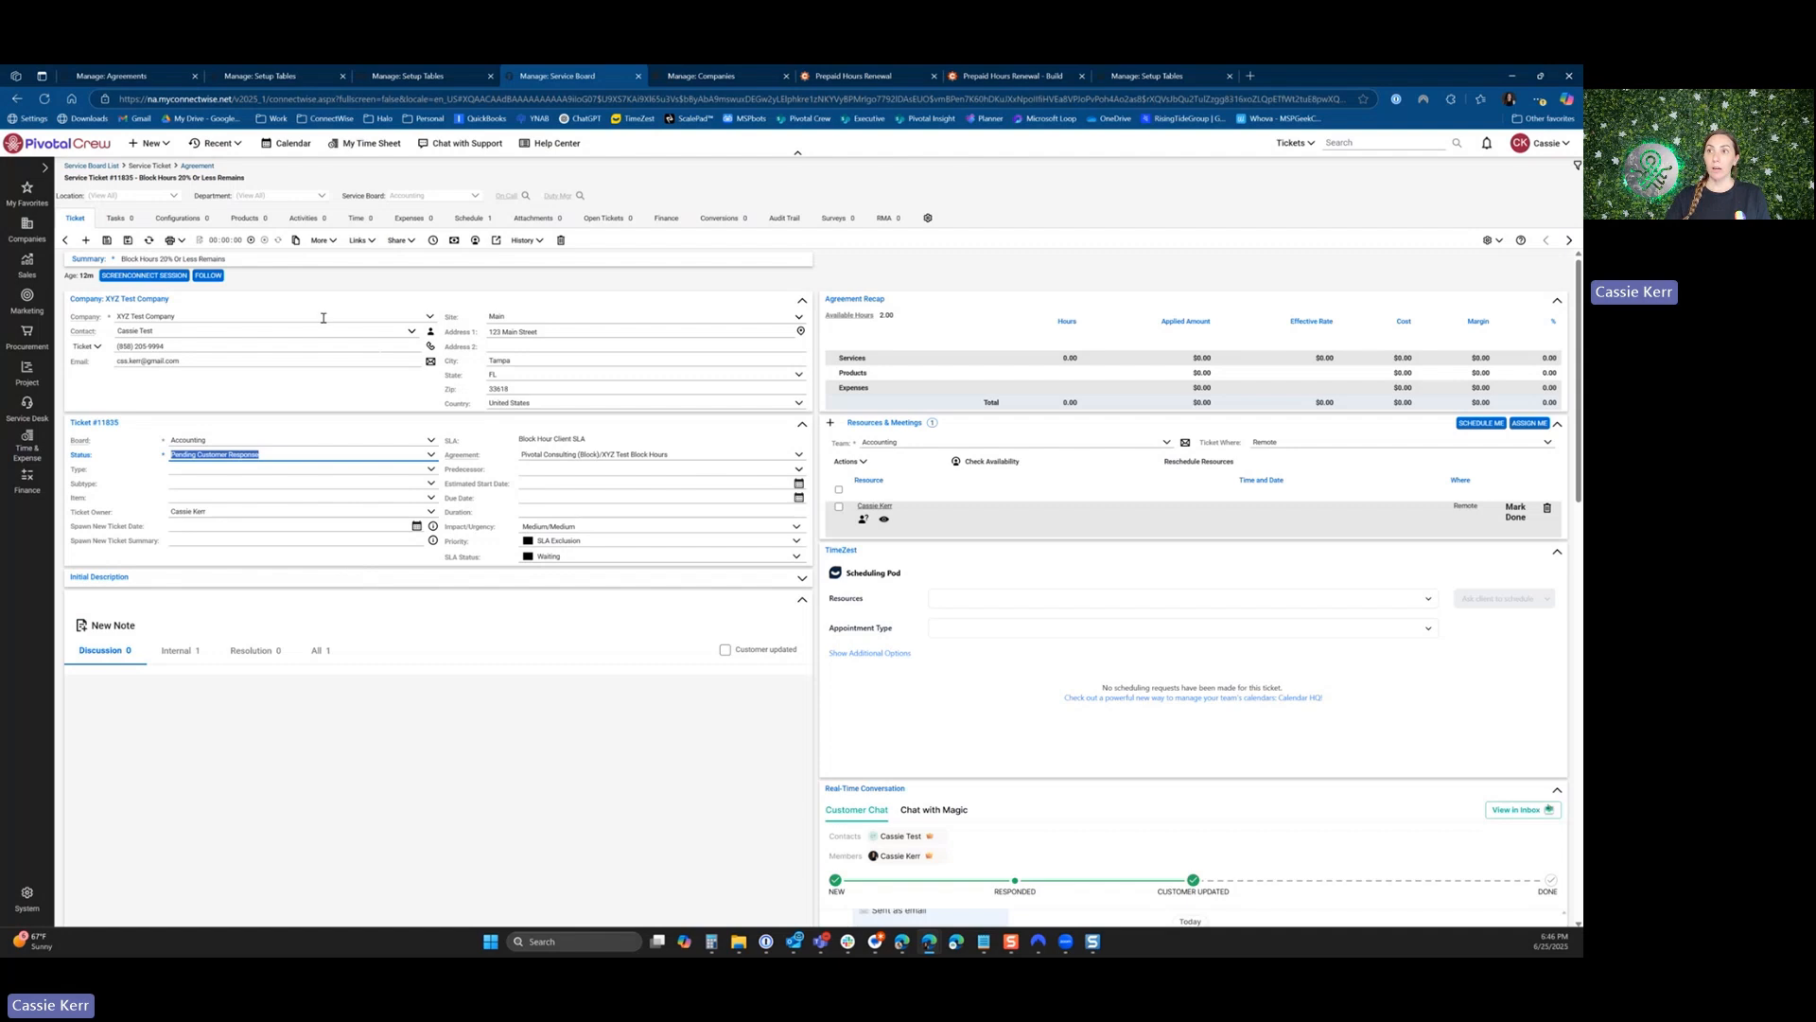
{"action": "left_click", "coordinate": [368, 243]}
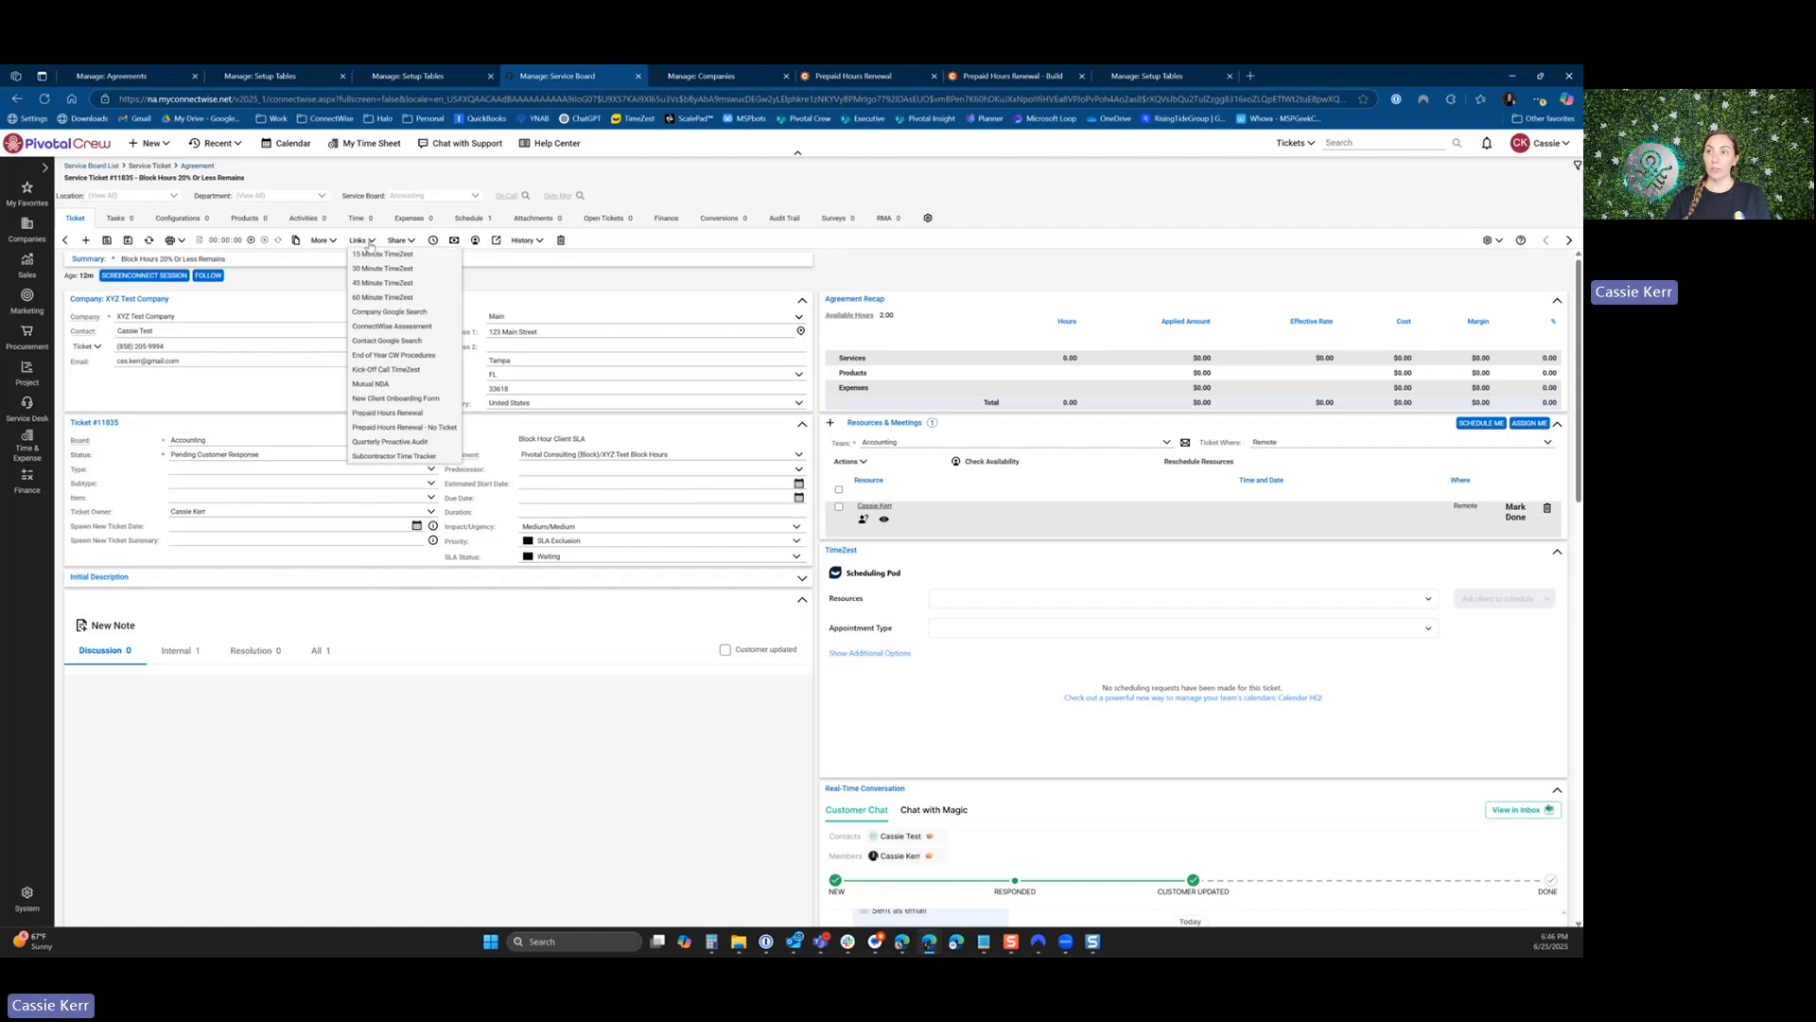
{"action": "left_click", "coordinate": [368, 415]}
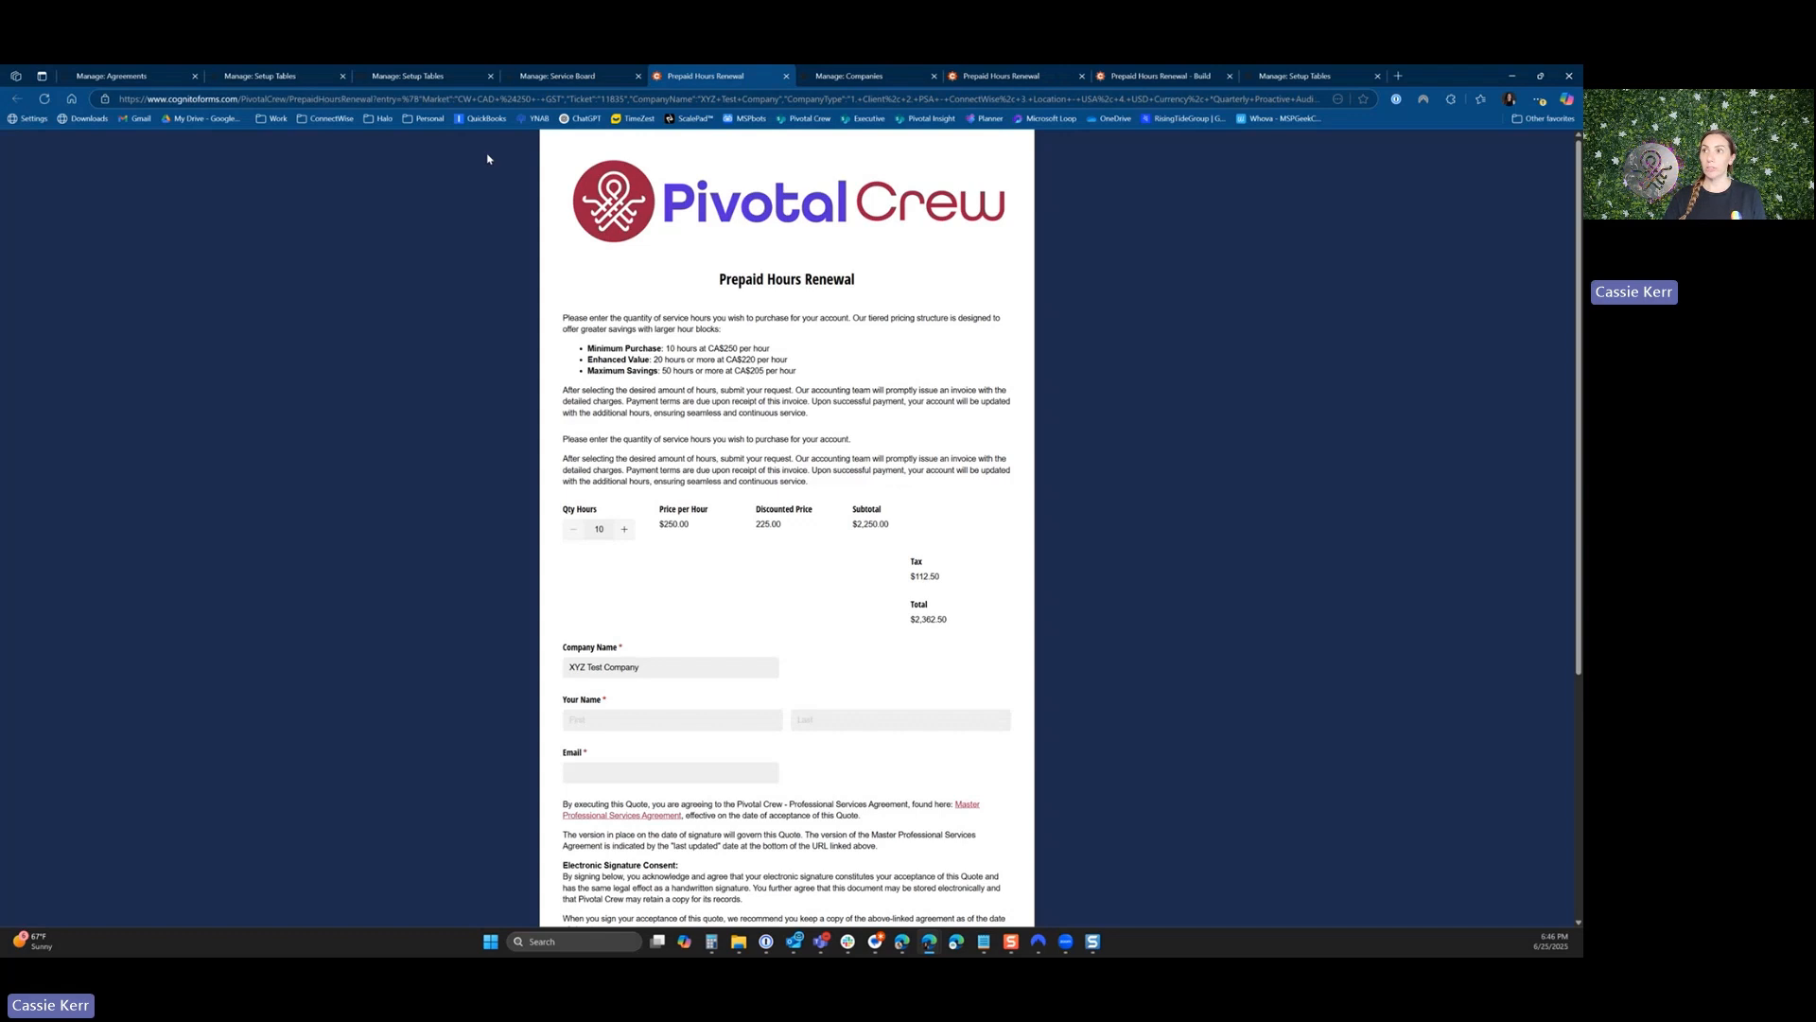
{"action": "left_click", "coordinate": [514, 99]}
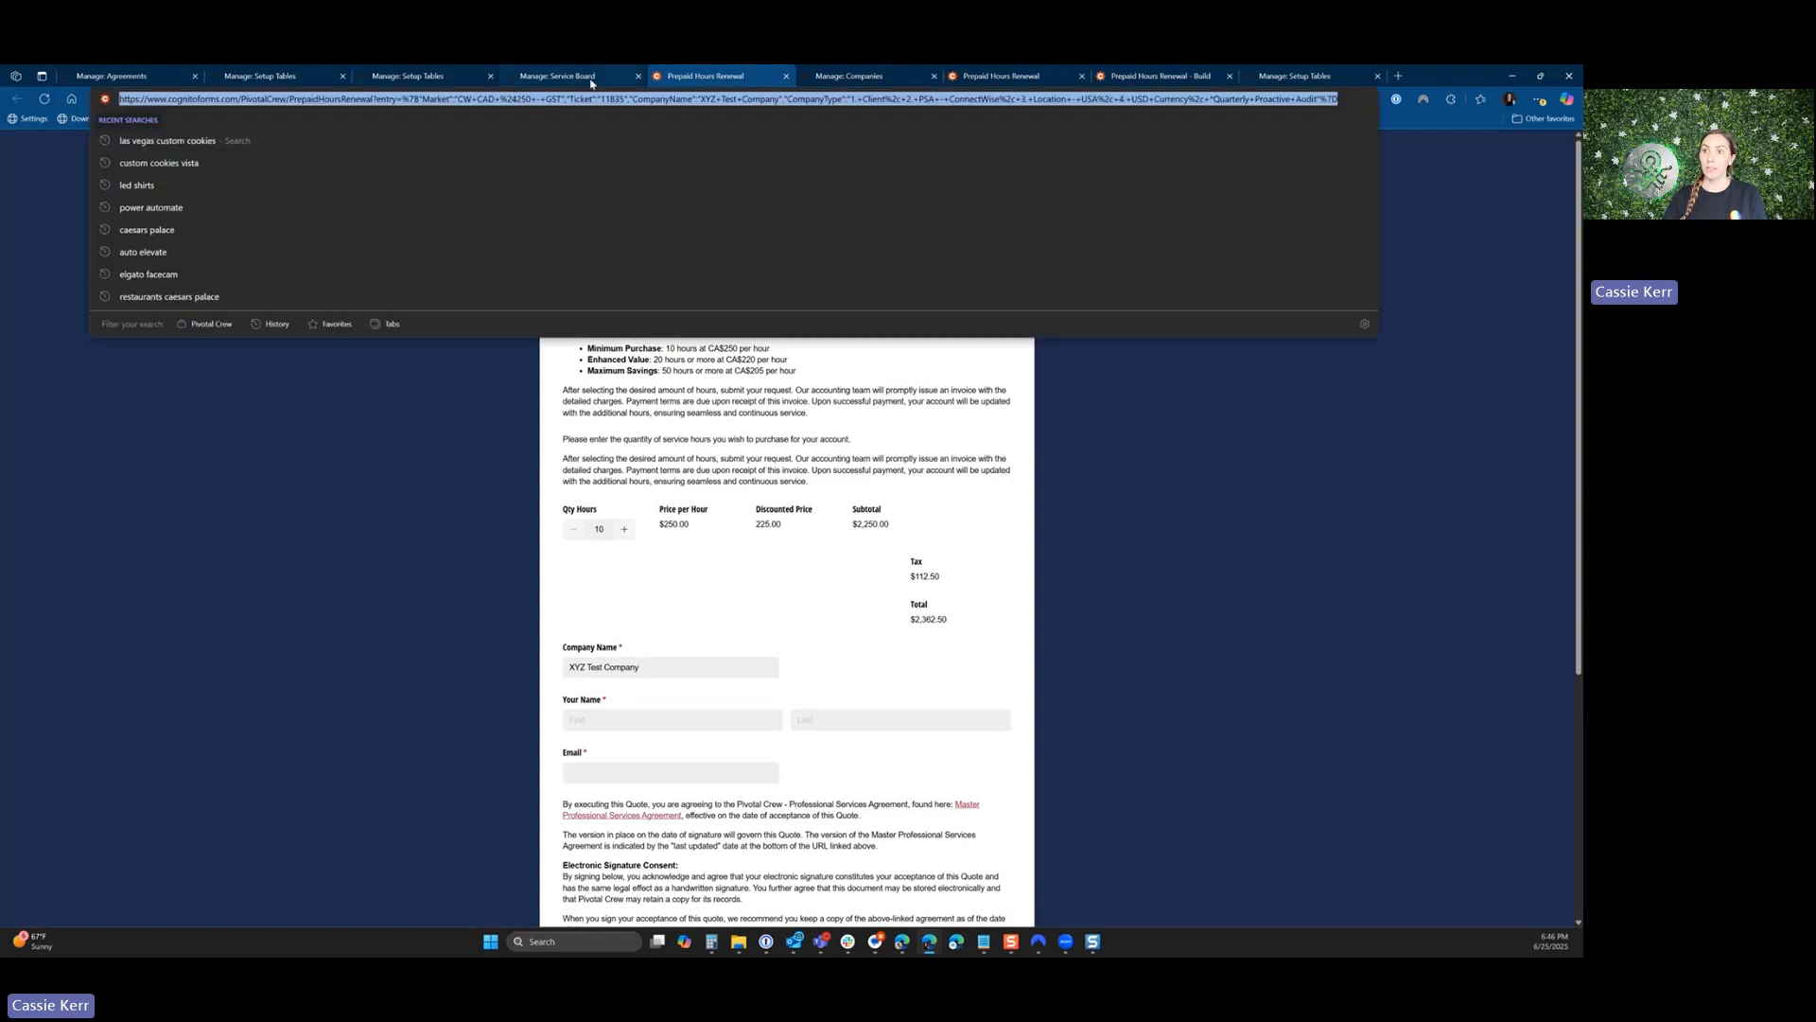
Start a time entry on the service ticket and fill its notes with the Block Hours Renewal follow-up standard note.
{"action": "left_click", "coordinate": [591, 79]}
{"action": "left_click", "coordinate": [432, 240]}
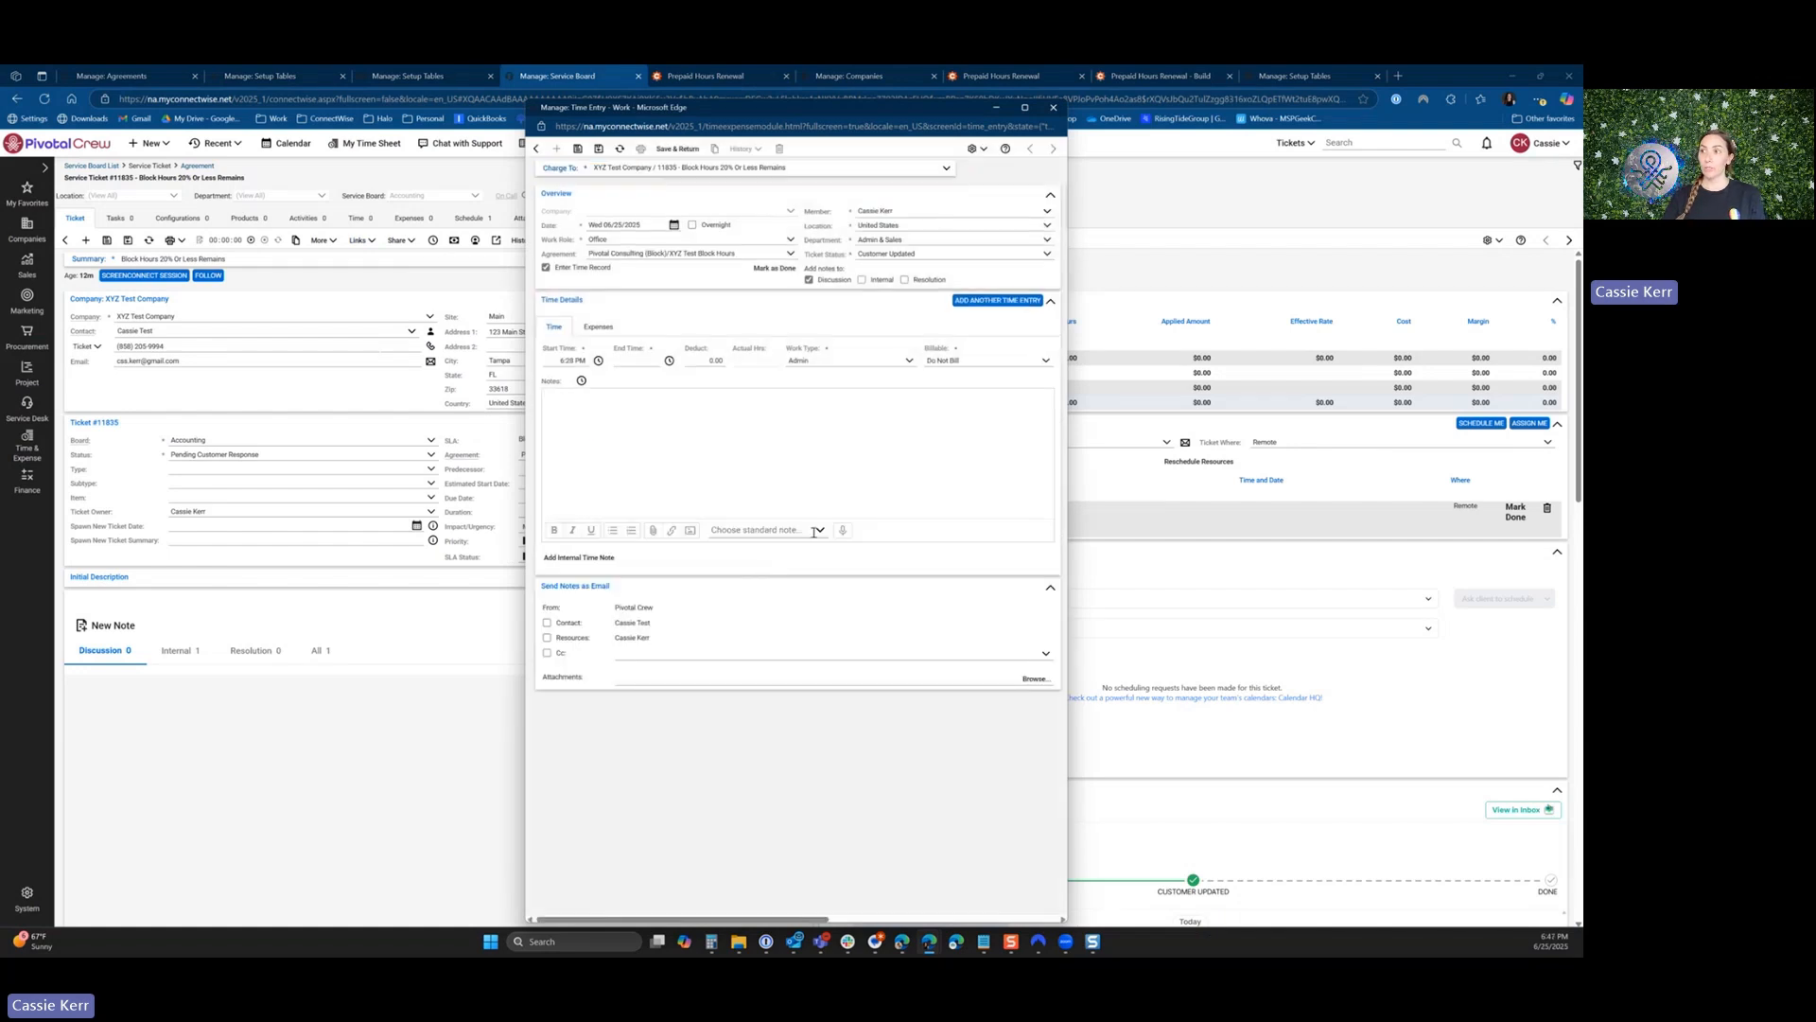
{"action": "left_click", "coordinate": [816, 531]}
{"action": "left_click", "coordinate": [777, 569]}
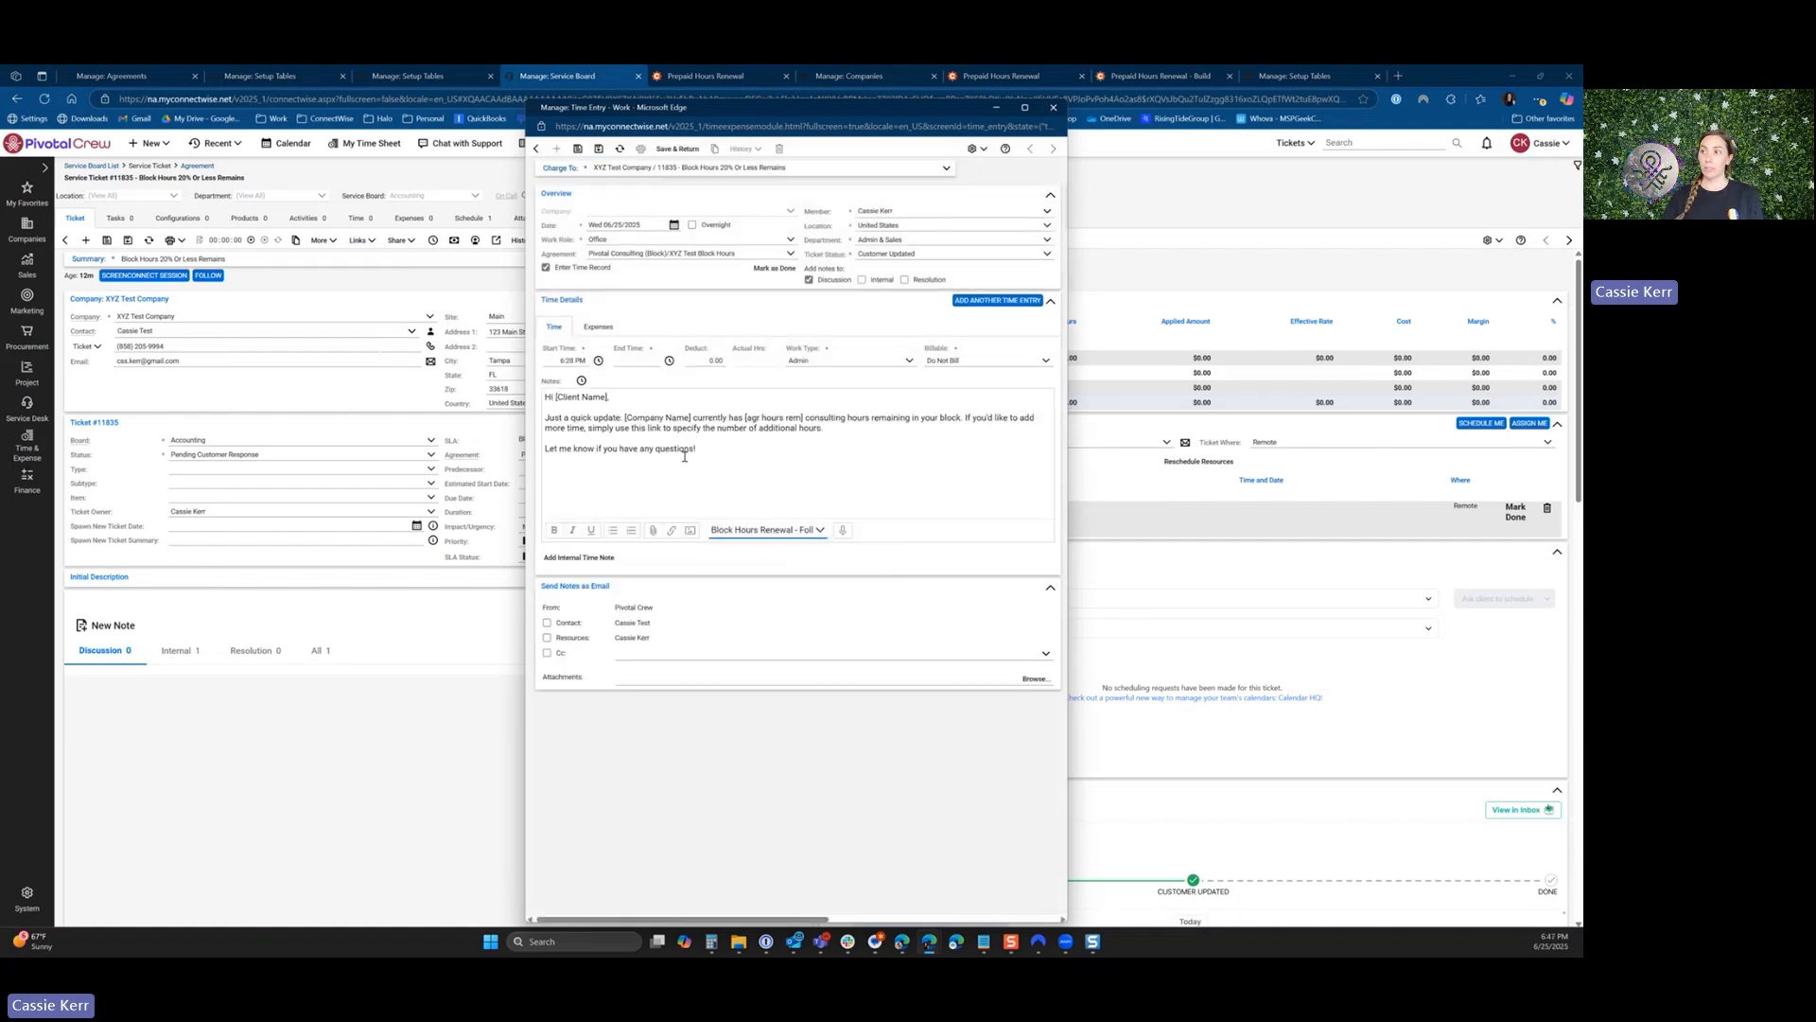
Paste the Prepaid Hours Renewal link on a new line below the note's paragraph about adding more time.
{"action": "left_click", "coordinate": [824, 430]}
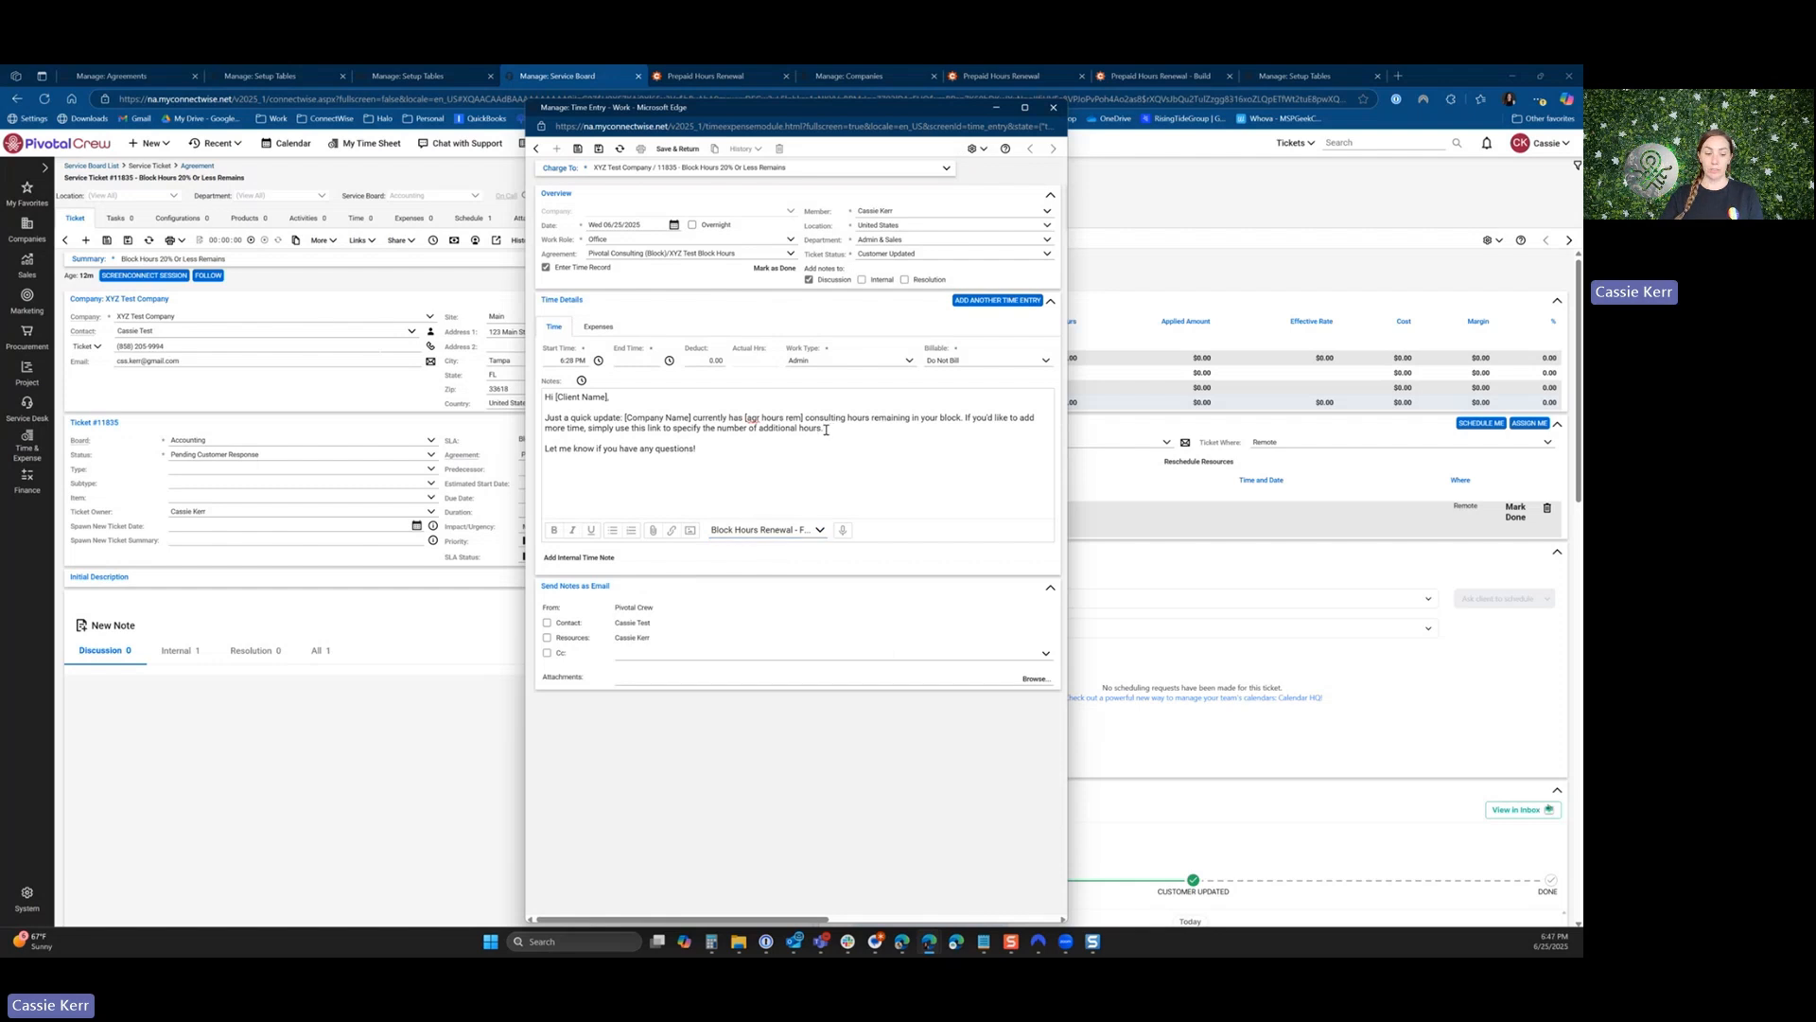
{"action": "key", "text": "Return"}
{"action": "type", "text": "Prepaid Hours Renewal"}
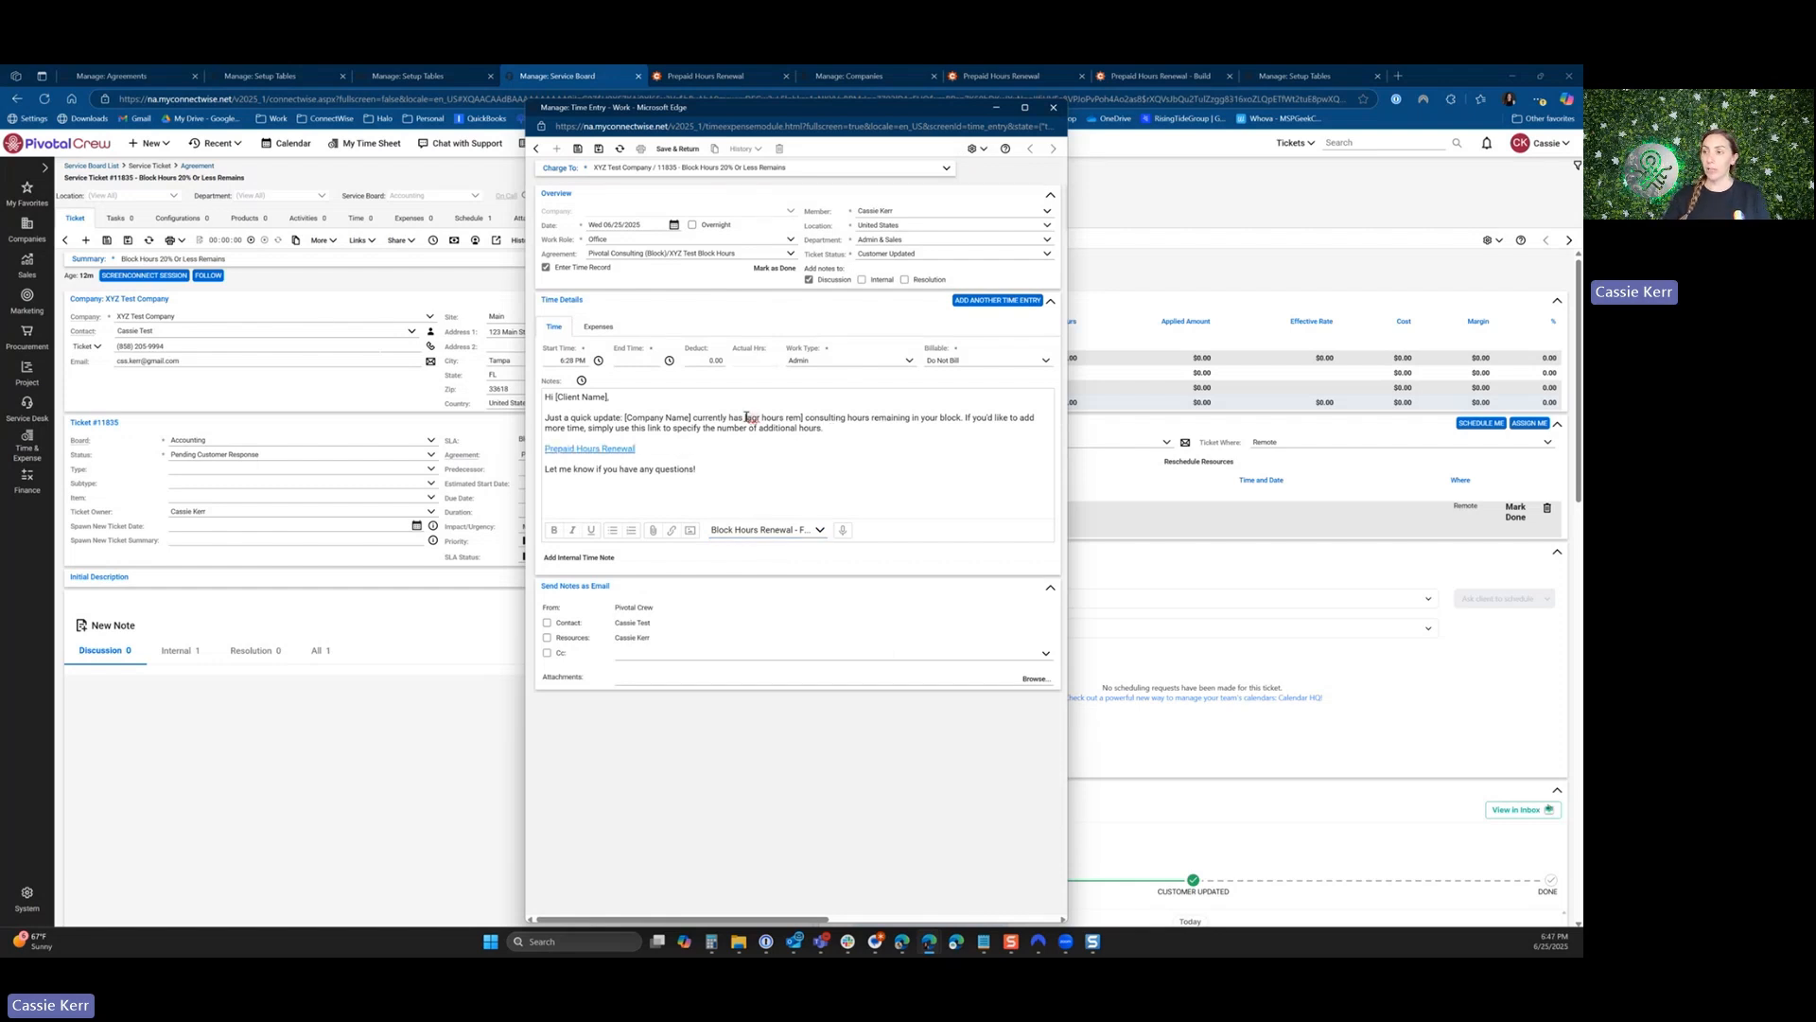
Check the available hours on the ticket's block hours agreement, and return to the ticket to review the payment receipt note.
{"action": "left_click_drag", "start_coordinate": [746, 417], "coordinate": [805, 417]}
{"action": "left_click_drag", "start_coordinate": [783, 120], "coordinate": [475, 126]}
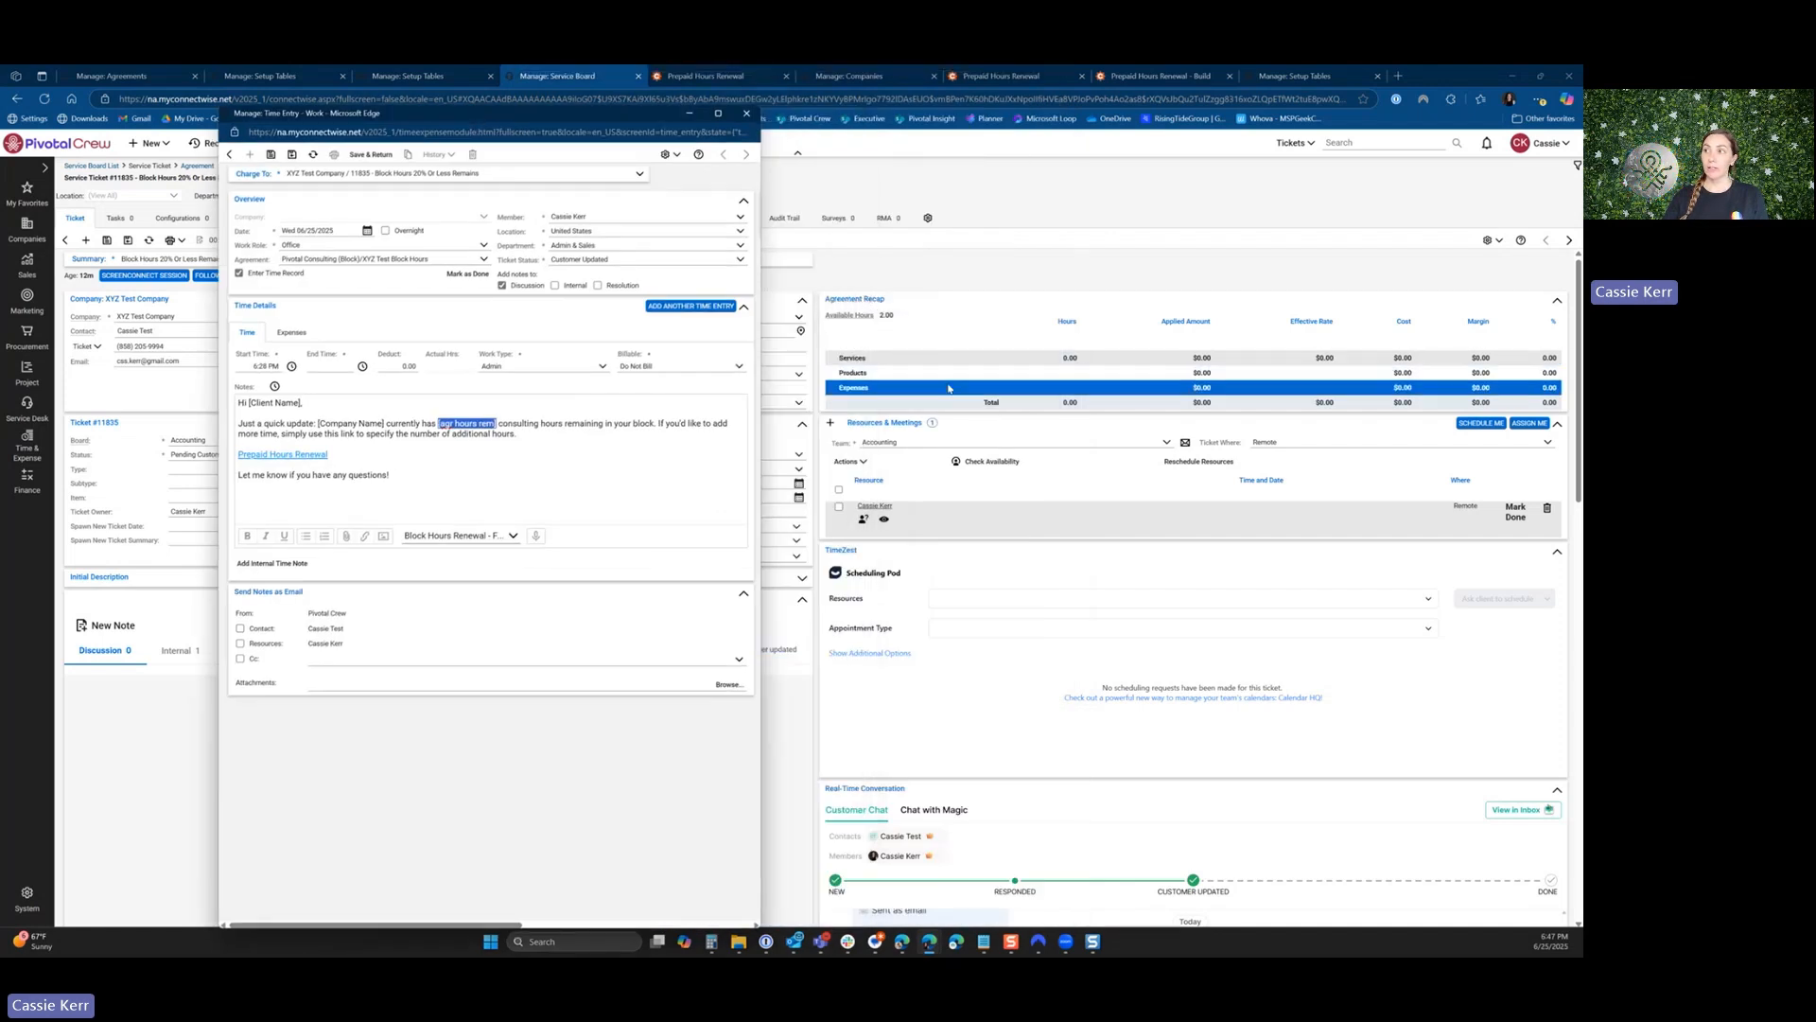
{"action": "left_click", "coordinate": [859, 317]}
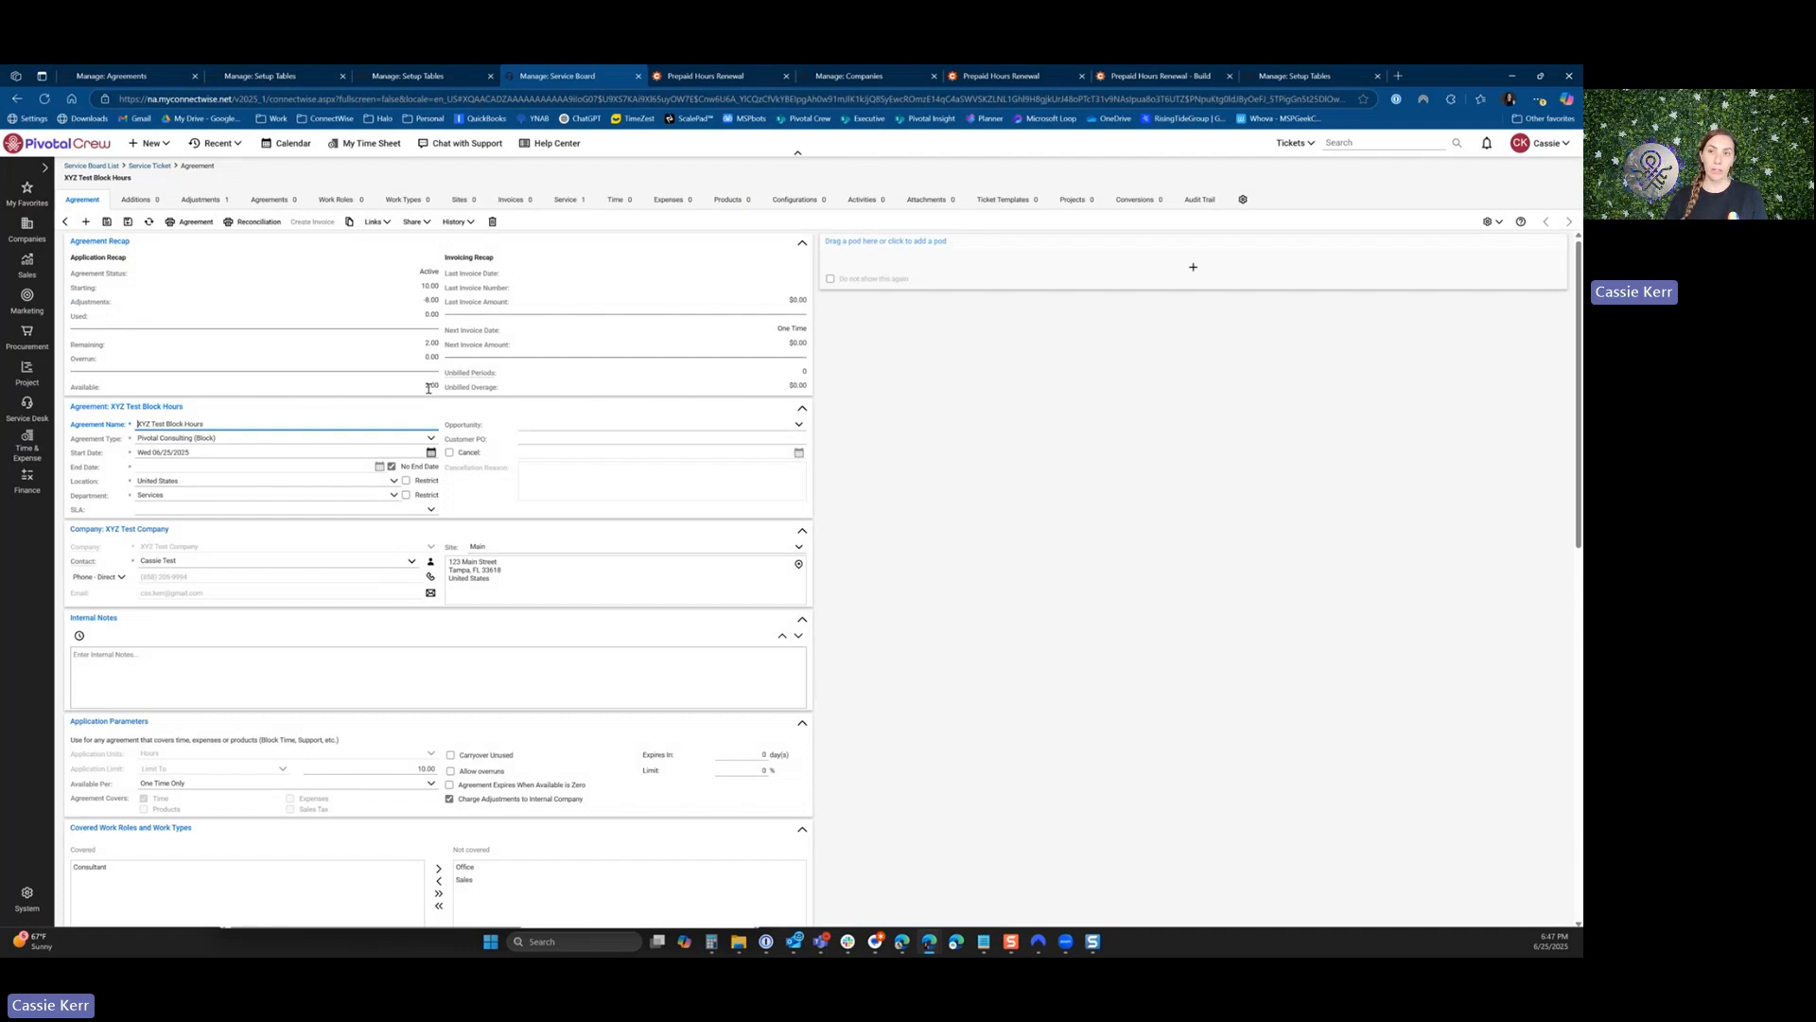
{"action": "left_click", "coordinate": [164, 165]}
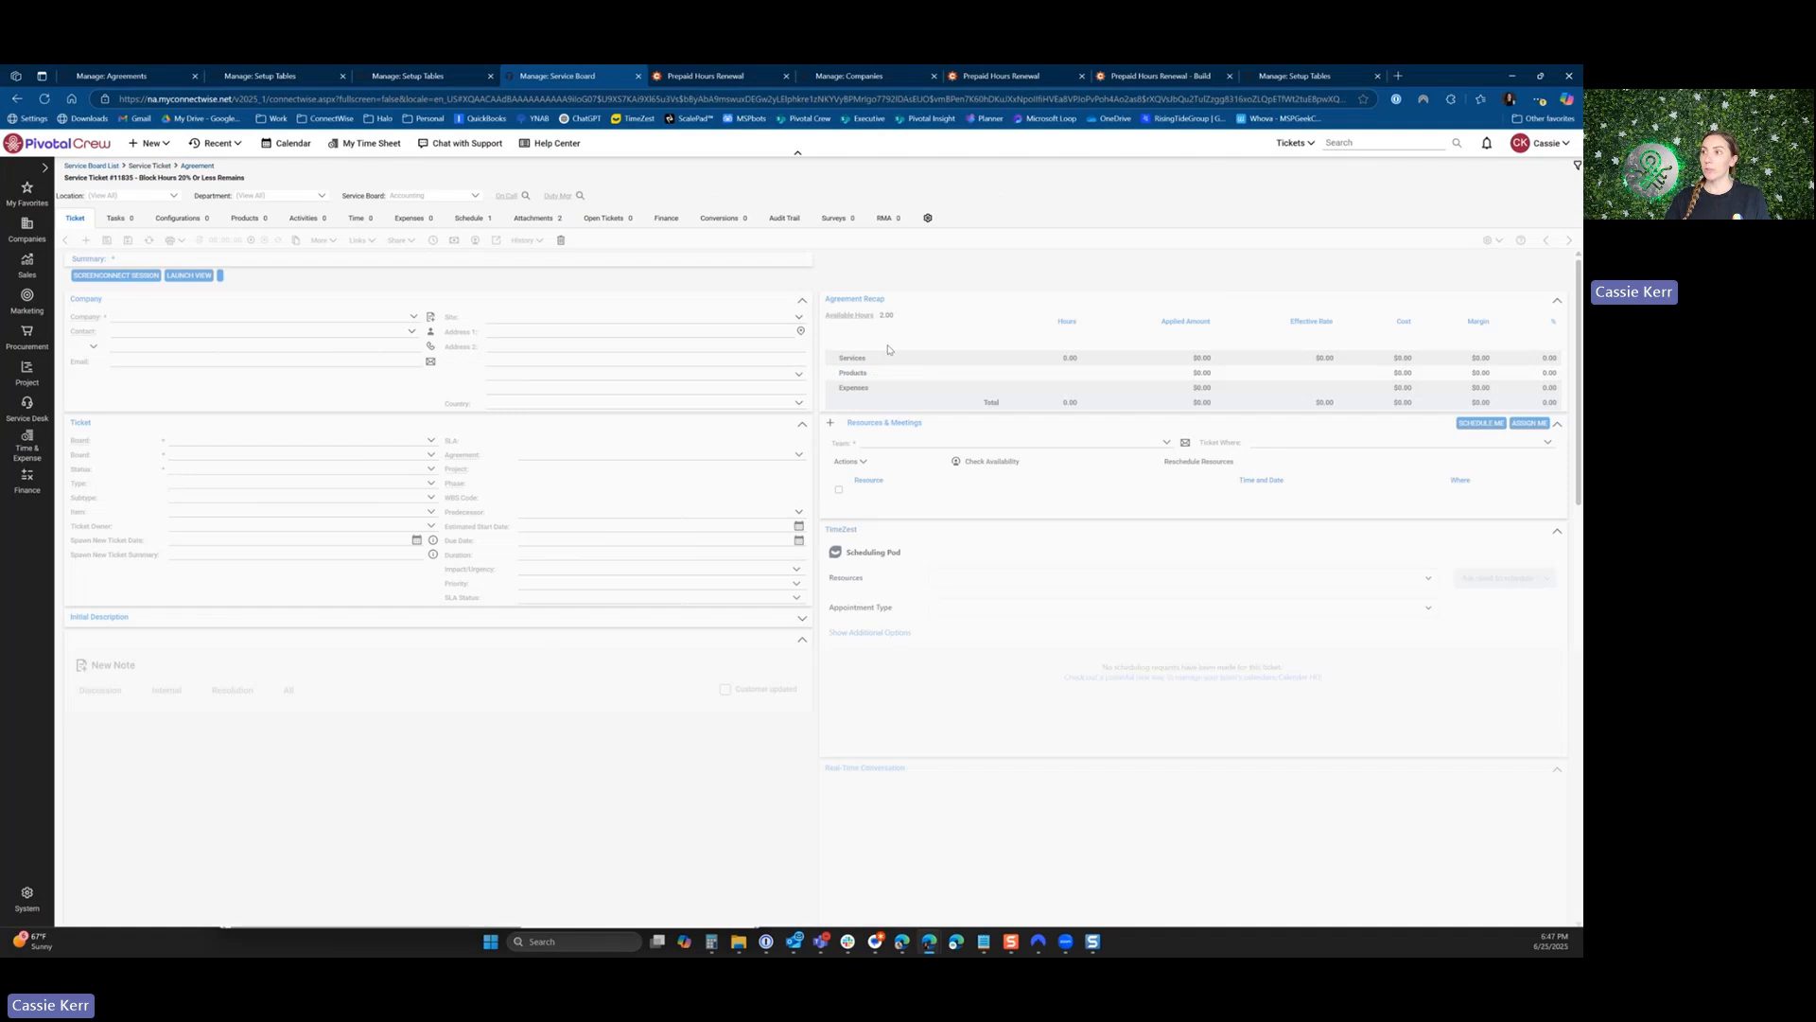
{"action": "mouse_move", "coordinate": [933, 951]}
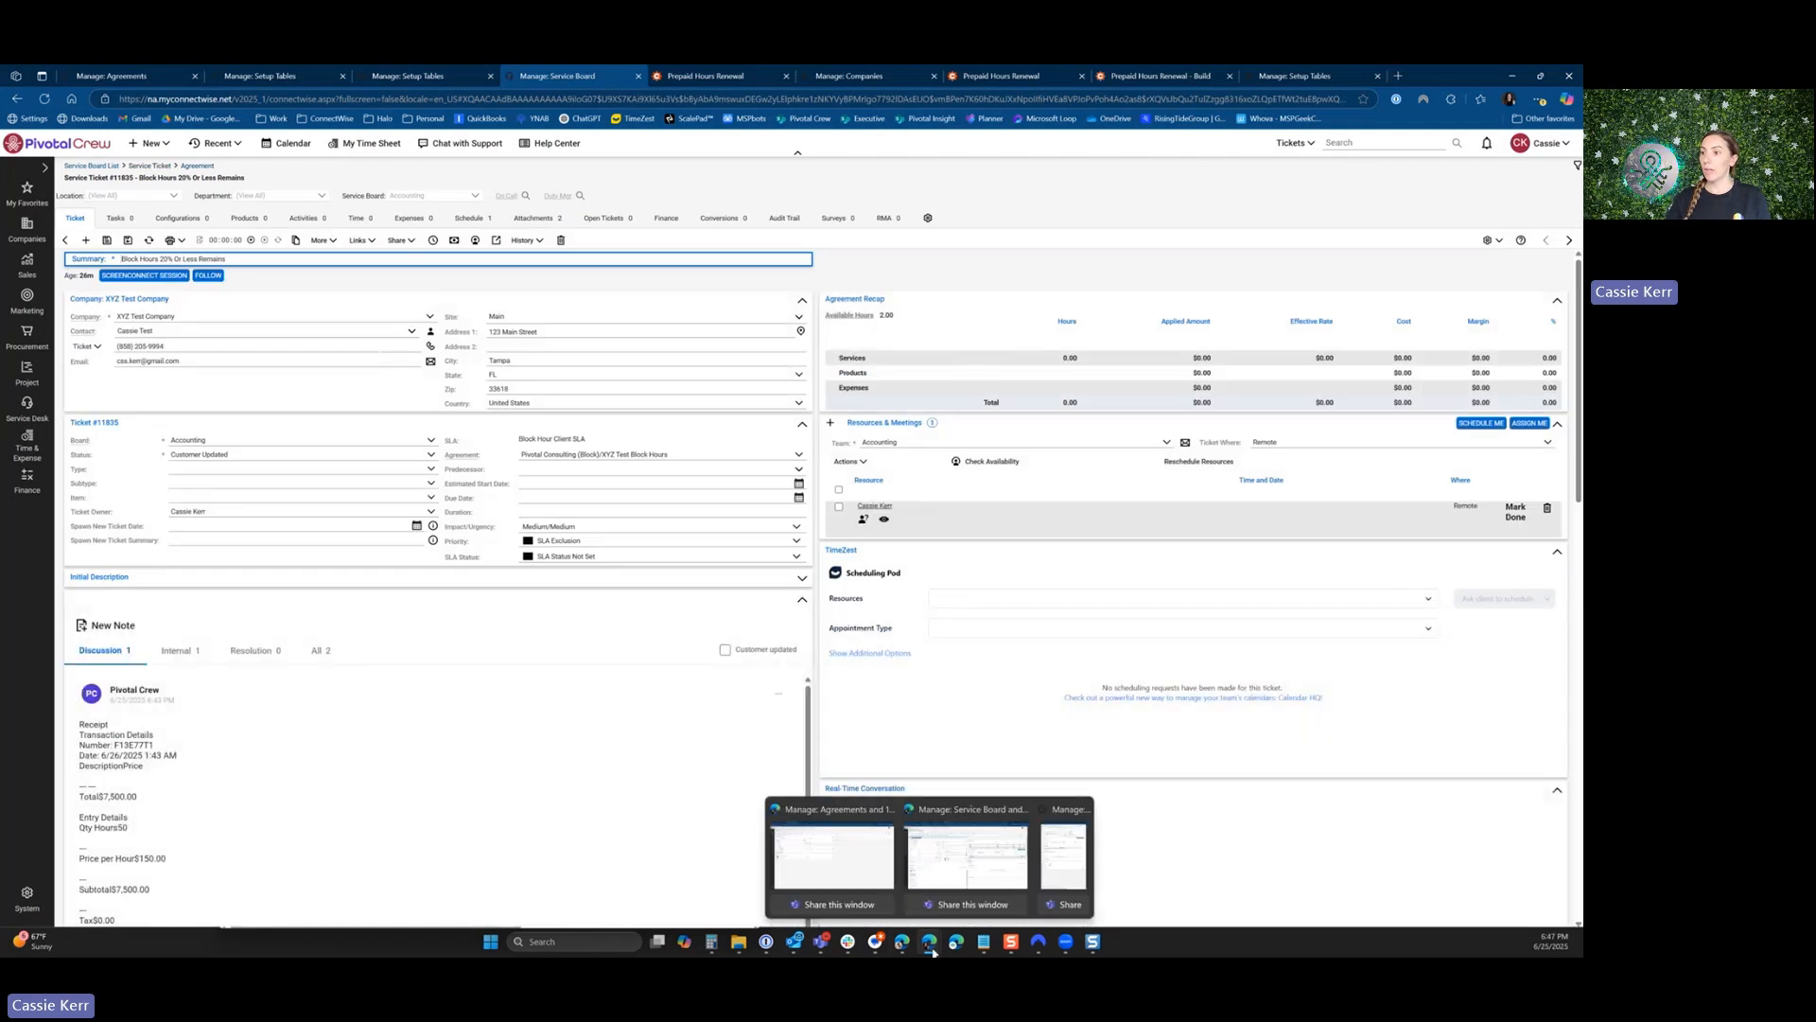
{"action": "scroll", "coordinate": [182, 632], "scroll_direction": "down", "scroll_amount": 1}
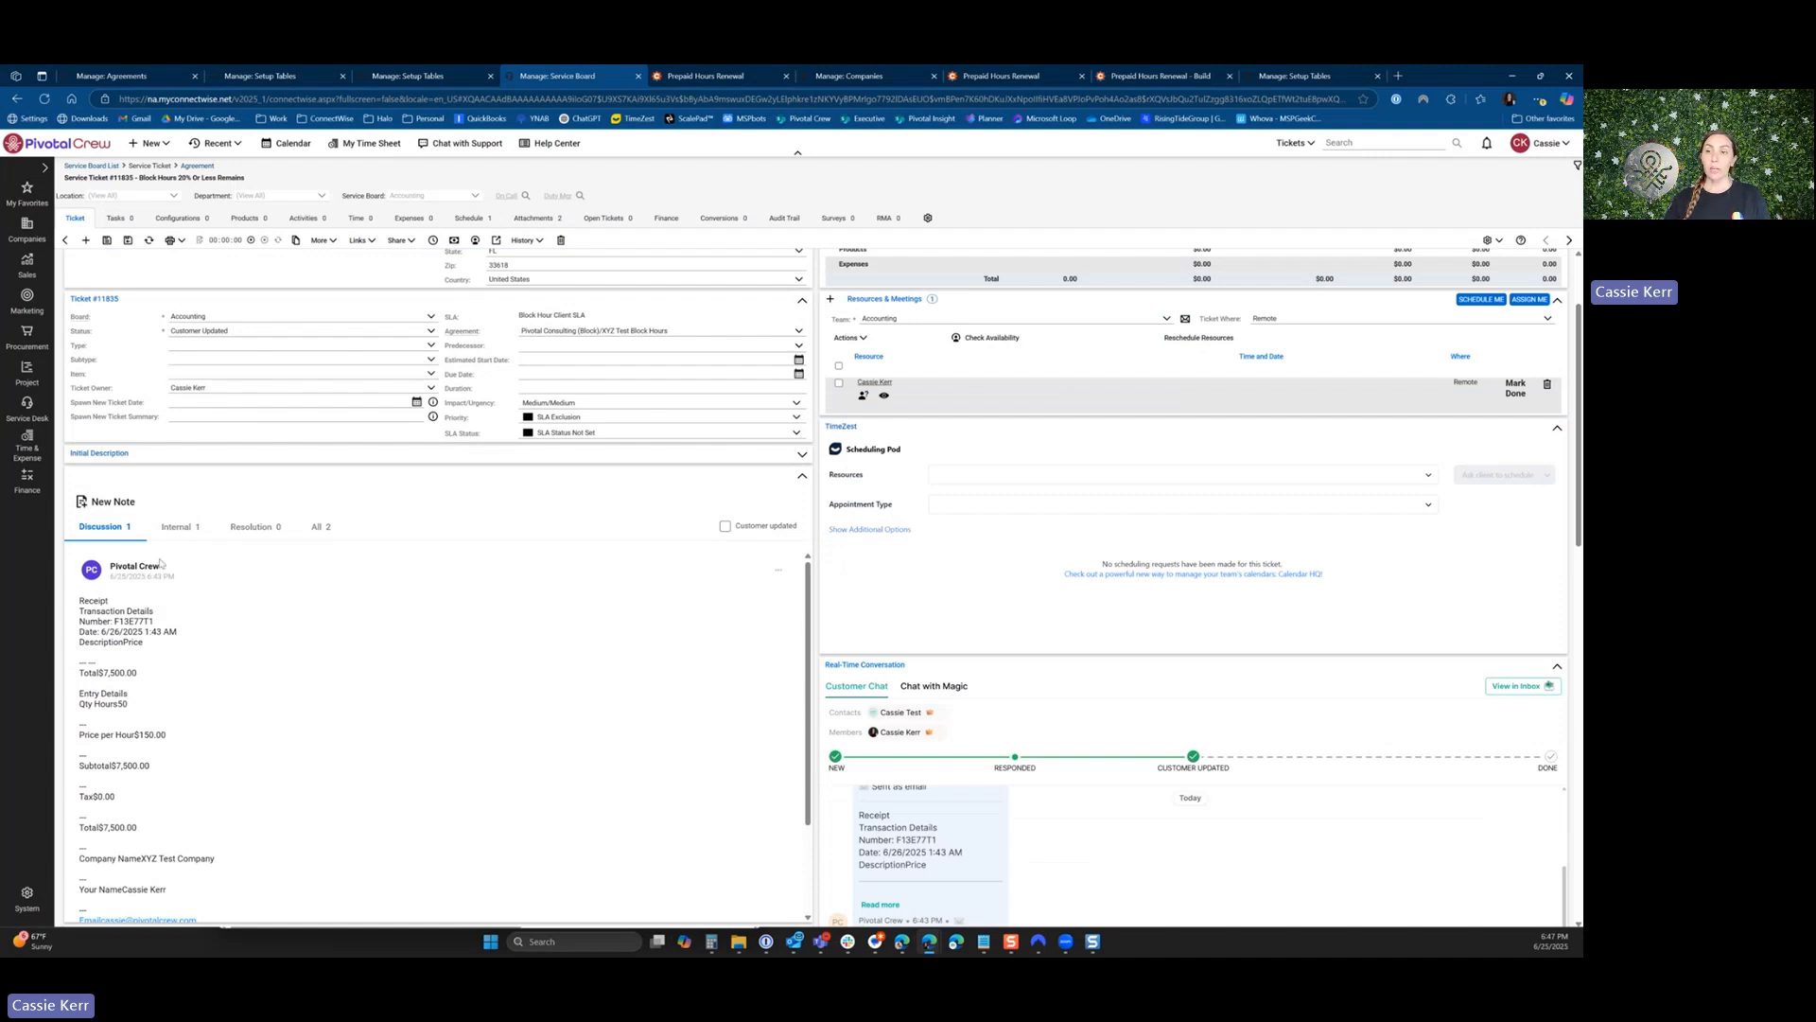
Review the payment receipt note on the ticket, checking the purchased quantity of hours and the subtotal.
{"action": "scroll", "coordinate": [222, 662], "scroll_direction": "down", "scroll_amount": 1}
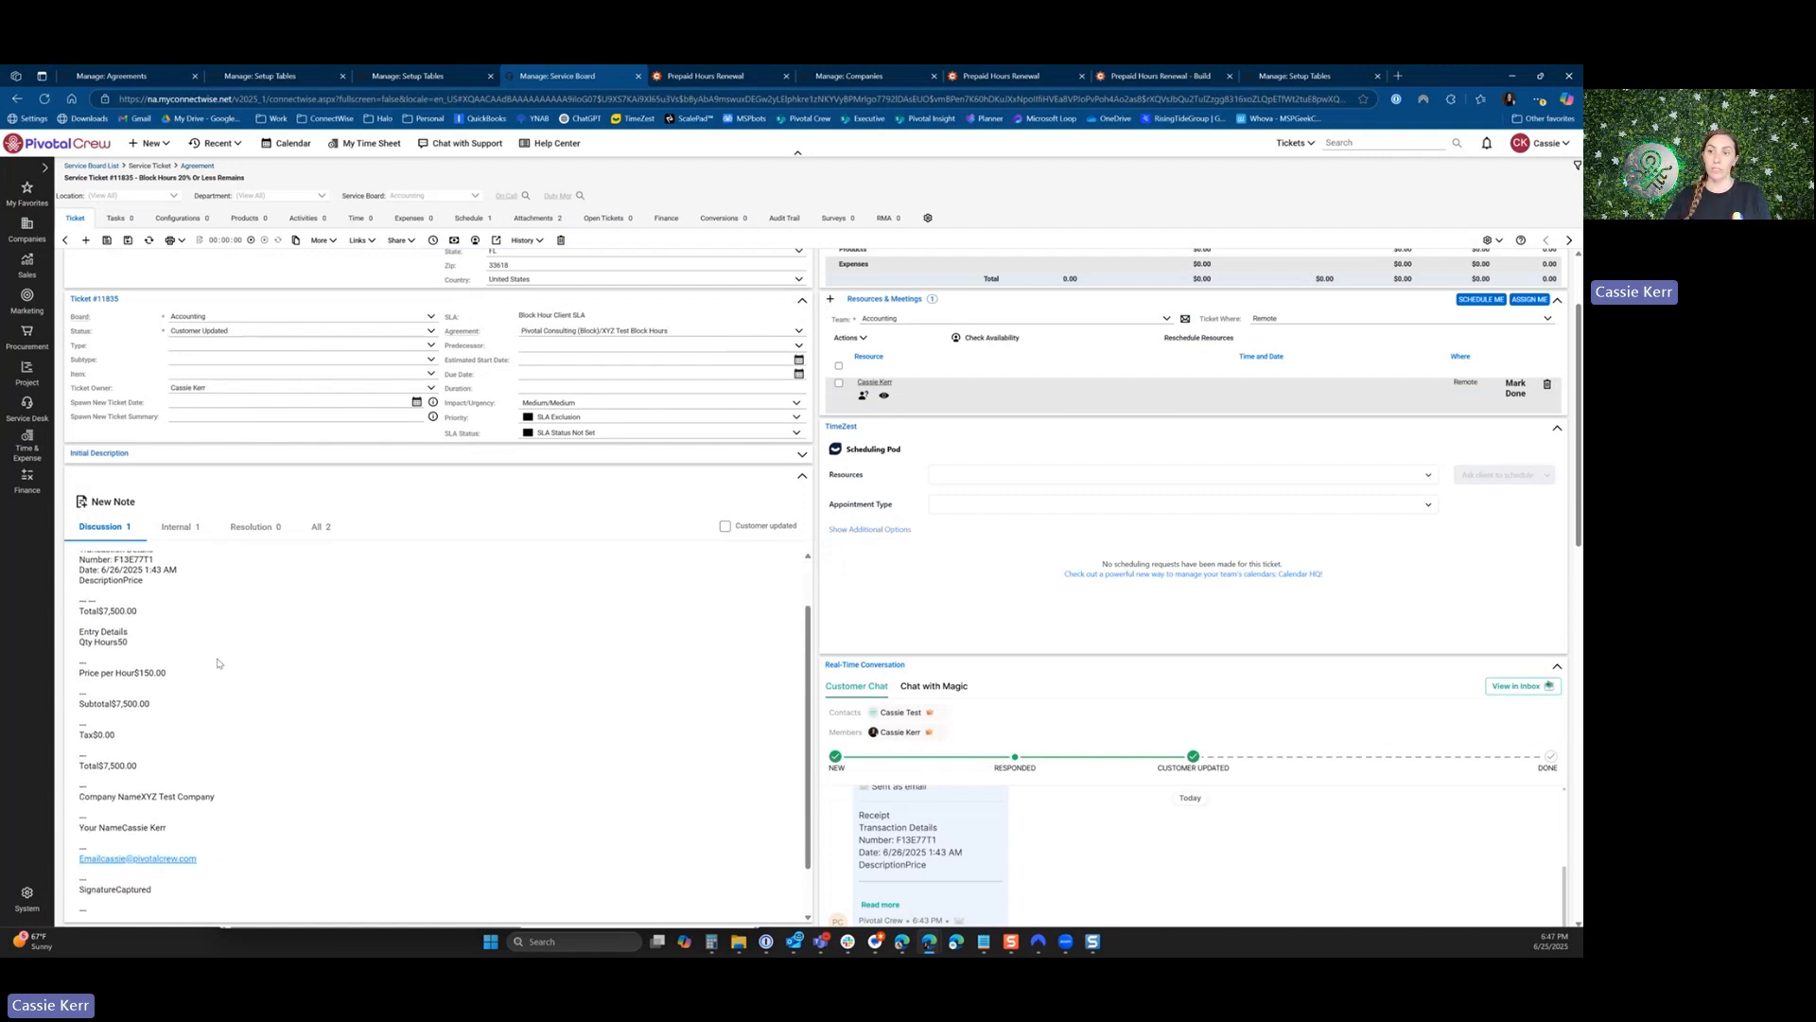
{"action": "left_click_drag", "start_coordinate": [106, 642], "coordinate": [128, 642]}
{"action": "left_click_drag", "start_coordinate": [105, 704], "coordinate": [148, 704]}
Start a new opportunity for XYZ Test Company from the ticket's additional details, with the summary Block Hours Refill.
{"action": "scroll", "coordinate": [545, 666], "scroll_direction": "down", "scroll_amount": 3}
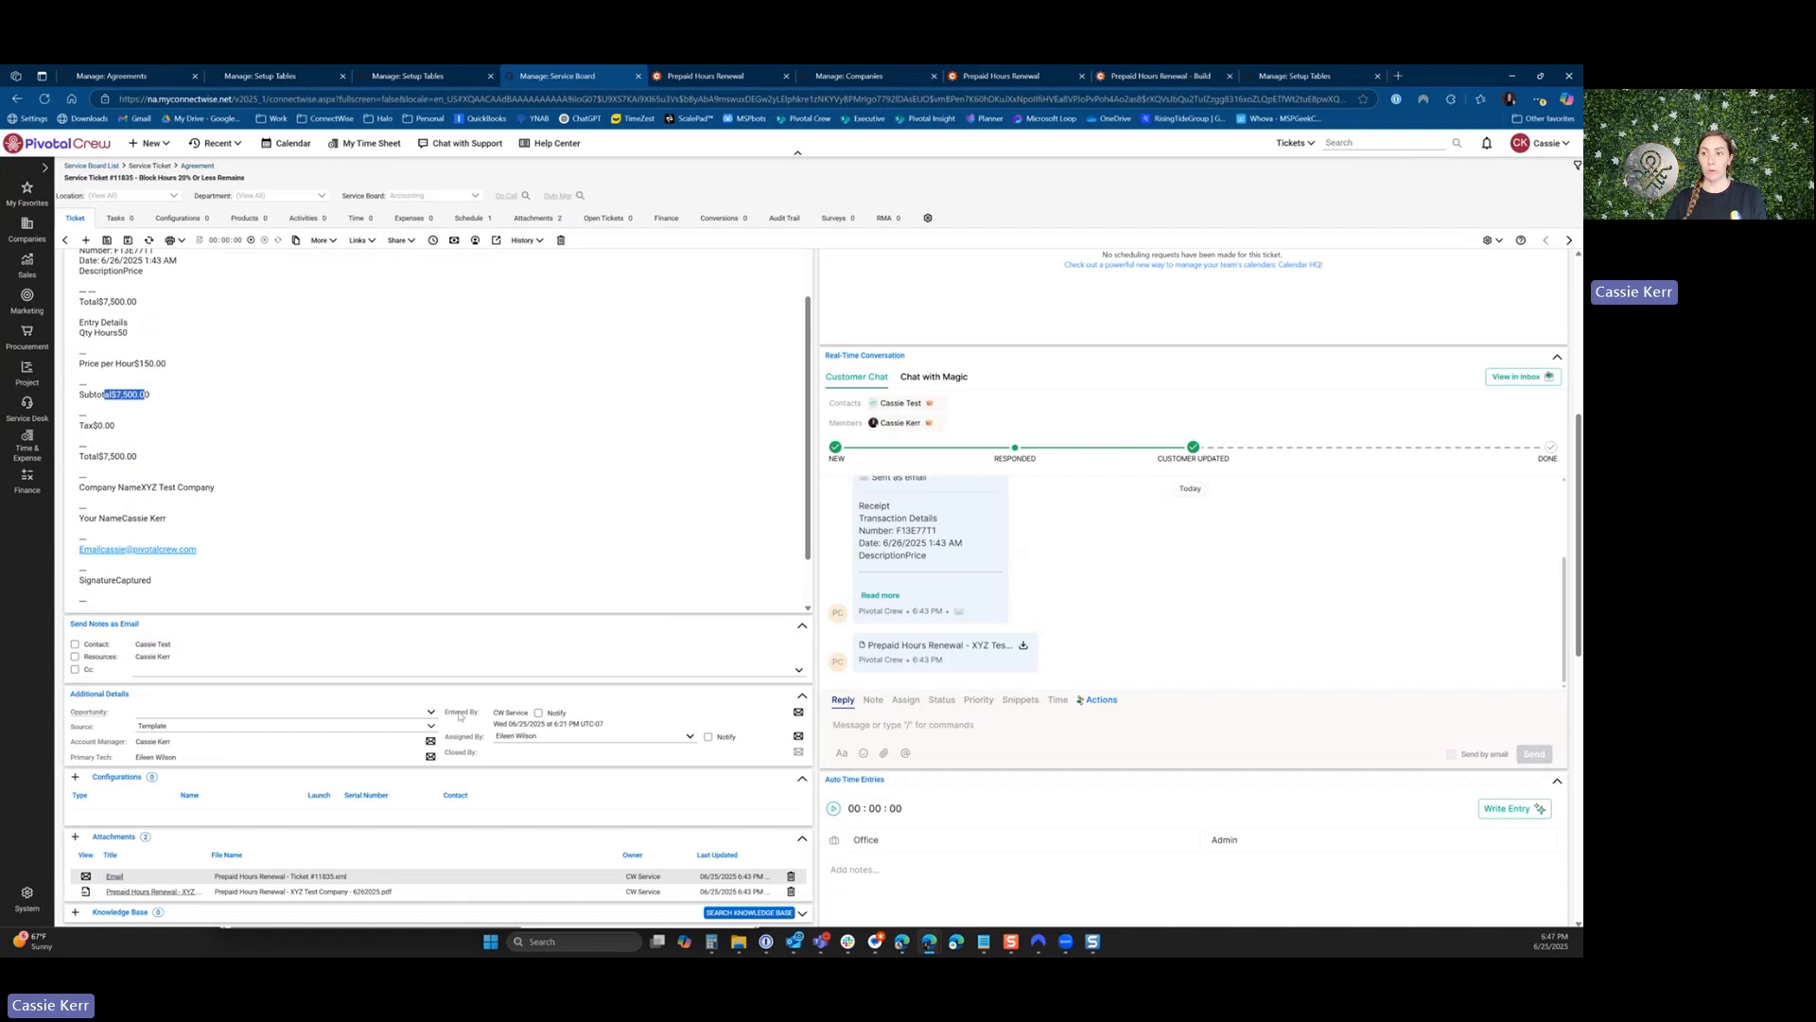
{"action": "left_click", "coordinate": [431, 713]}
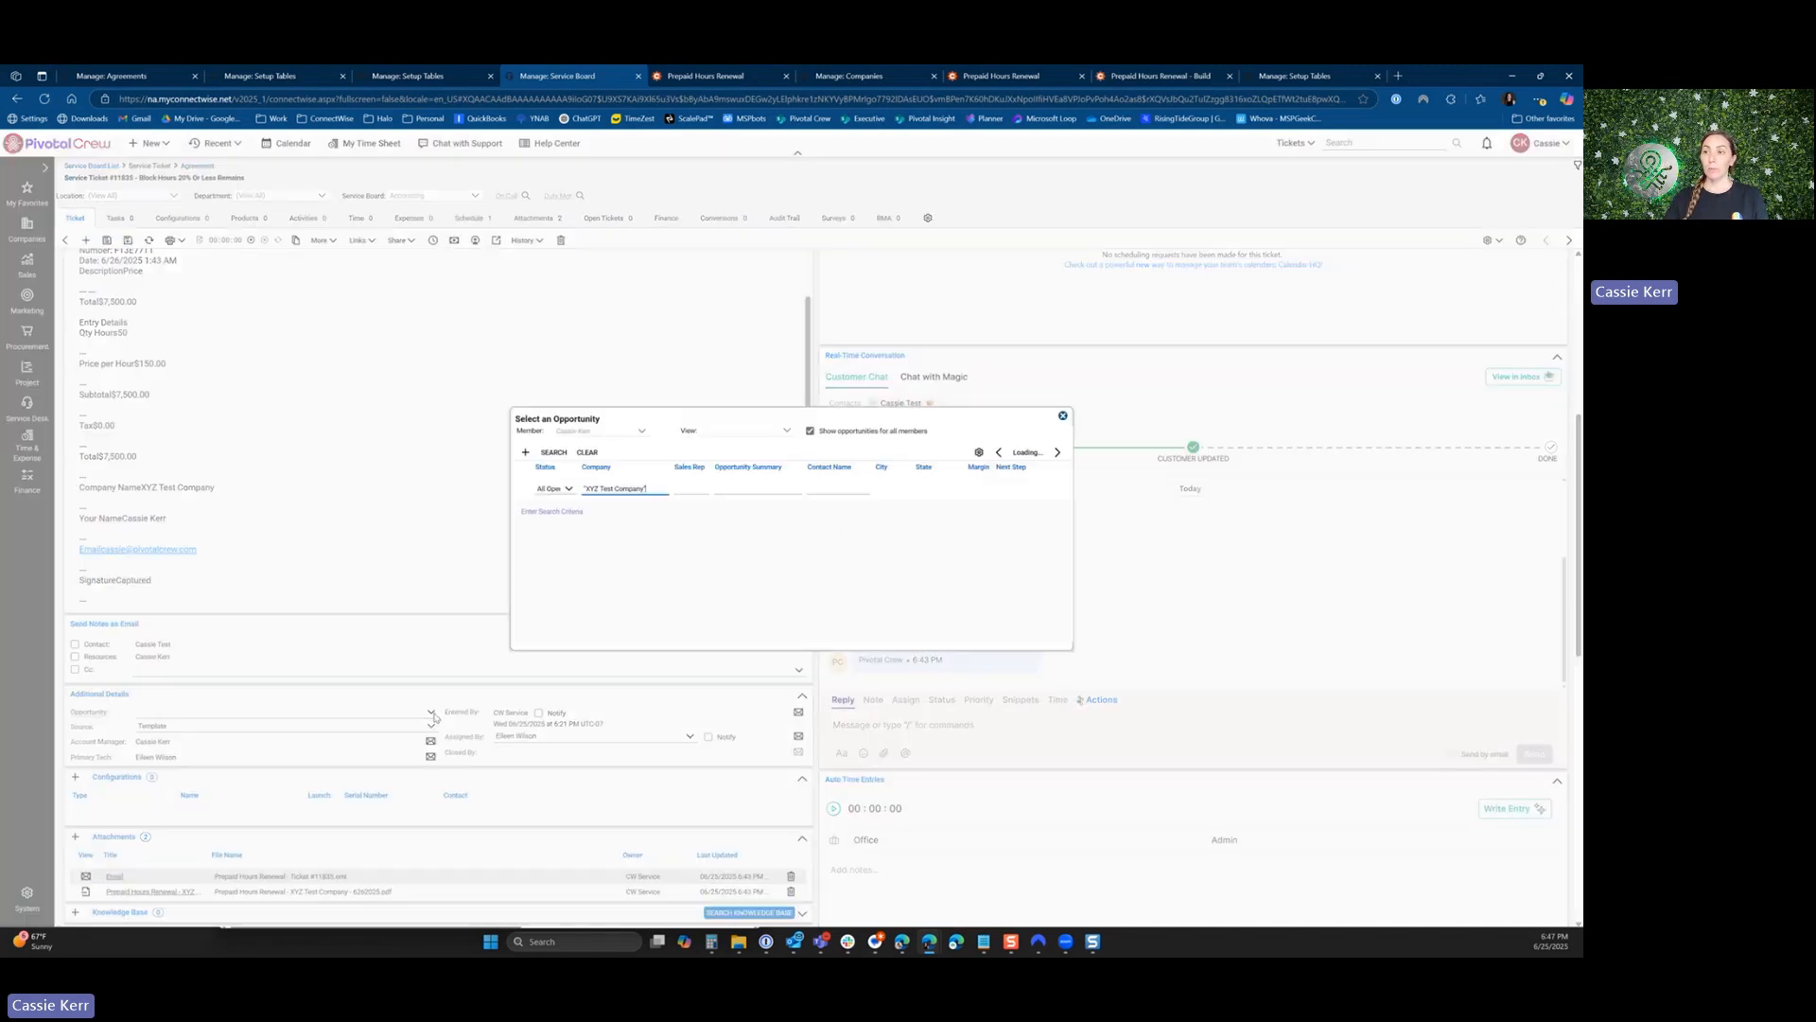
{"action": "left_click", "coordinate": [525, 452]}
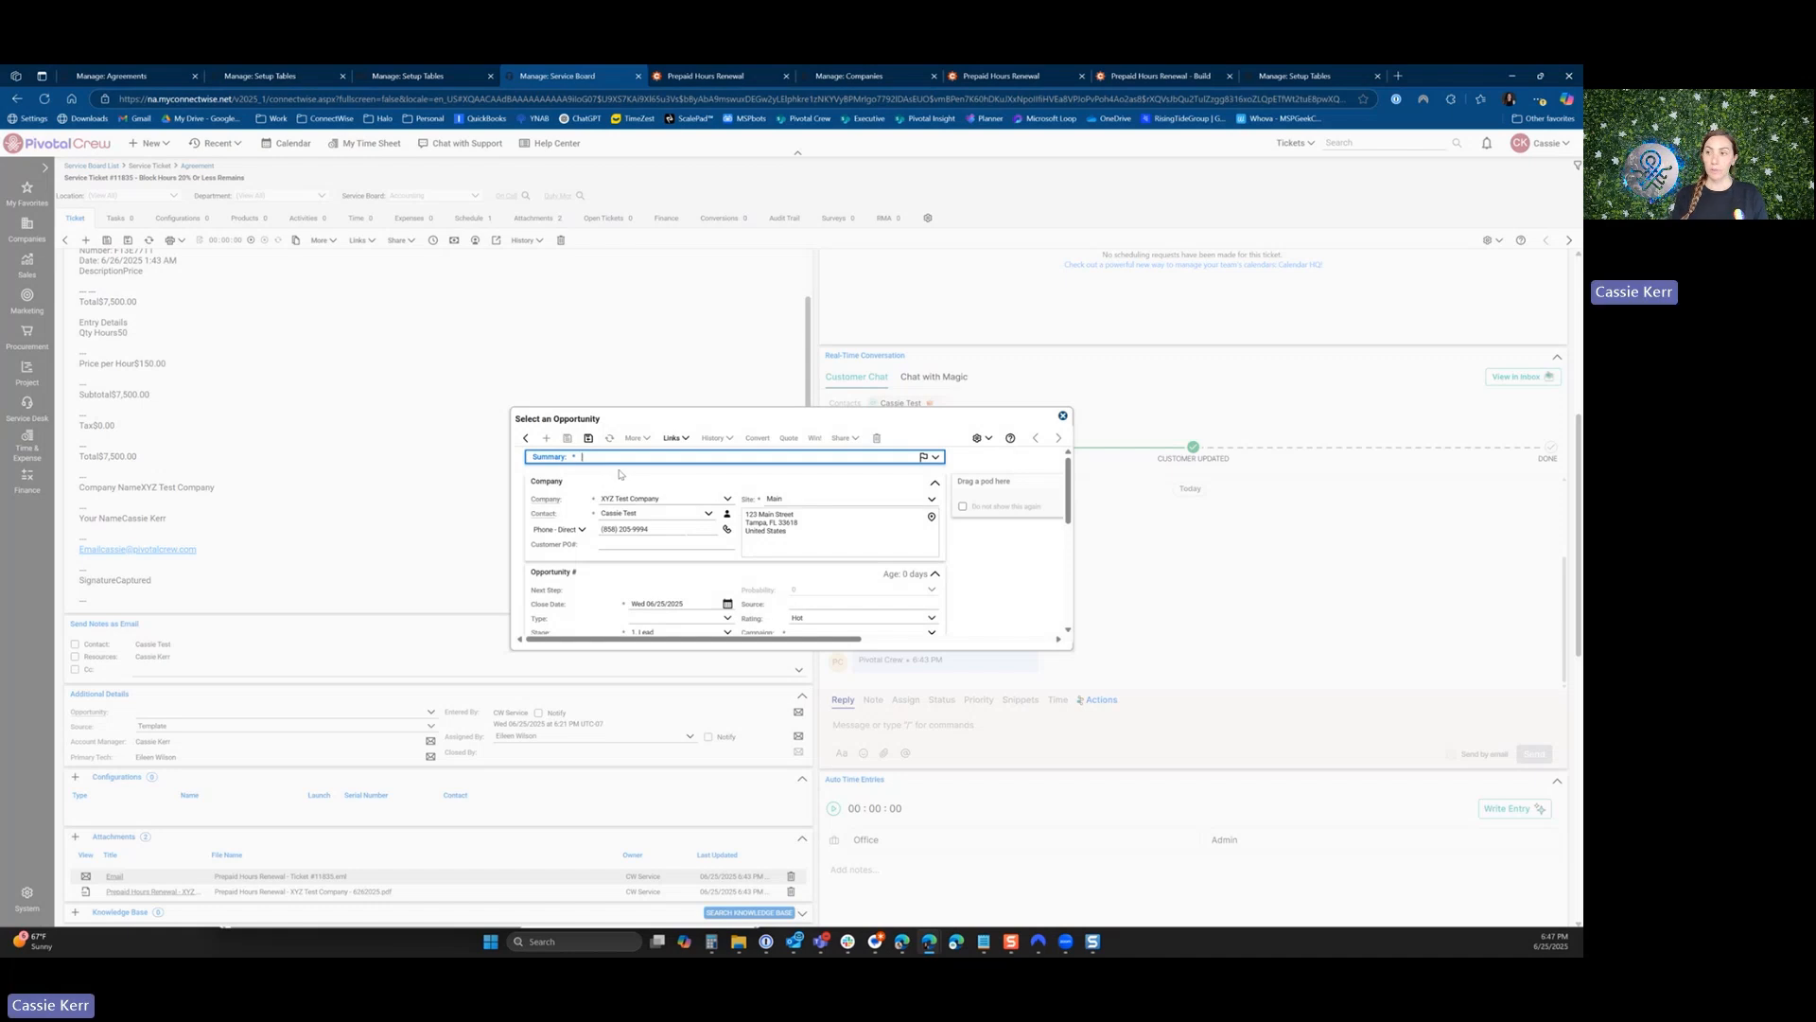
{"action": "type", "text": "Block Hours Refi"}
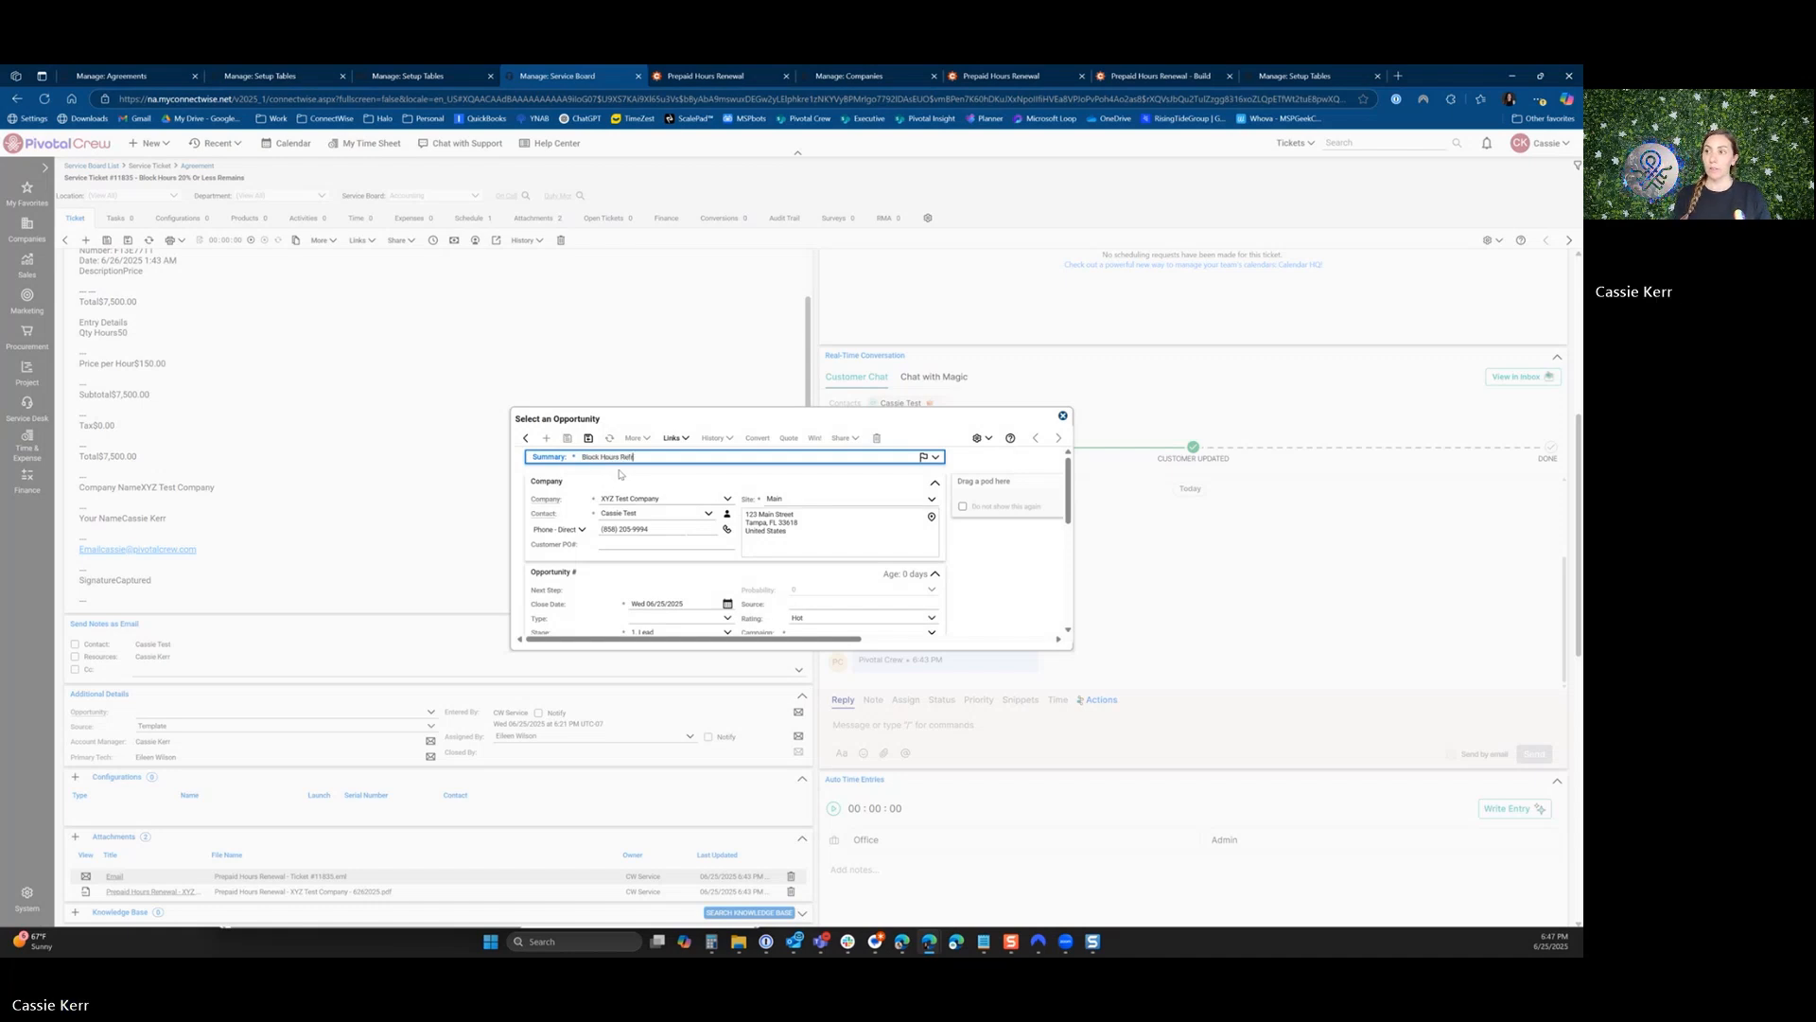
{"action": "type", "text": "ll"}
Set the opportunity's campaign to Current Client - Block Refresh and Presales Assessment Done to N/A, and save the opportunity.
{"action": "scroll", "coordinate": [647, 496], "scroll_direction": "down", "scroll_amount": 1}
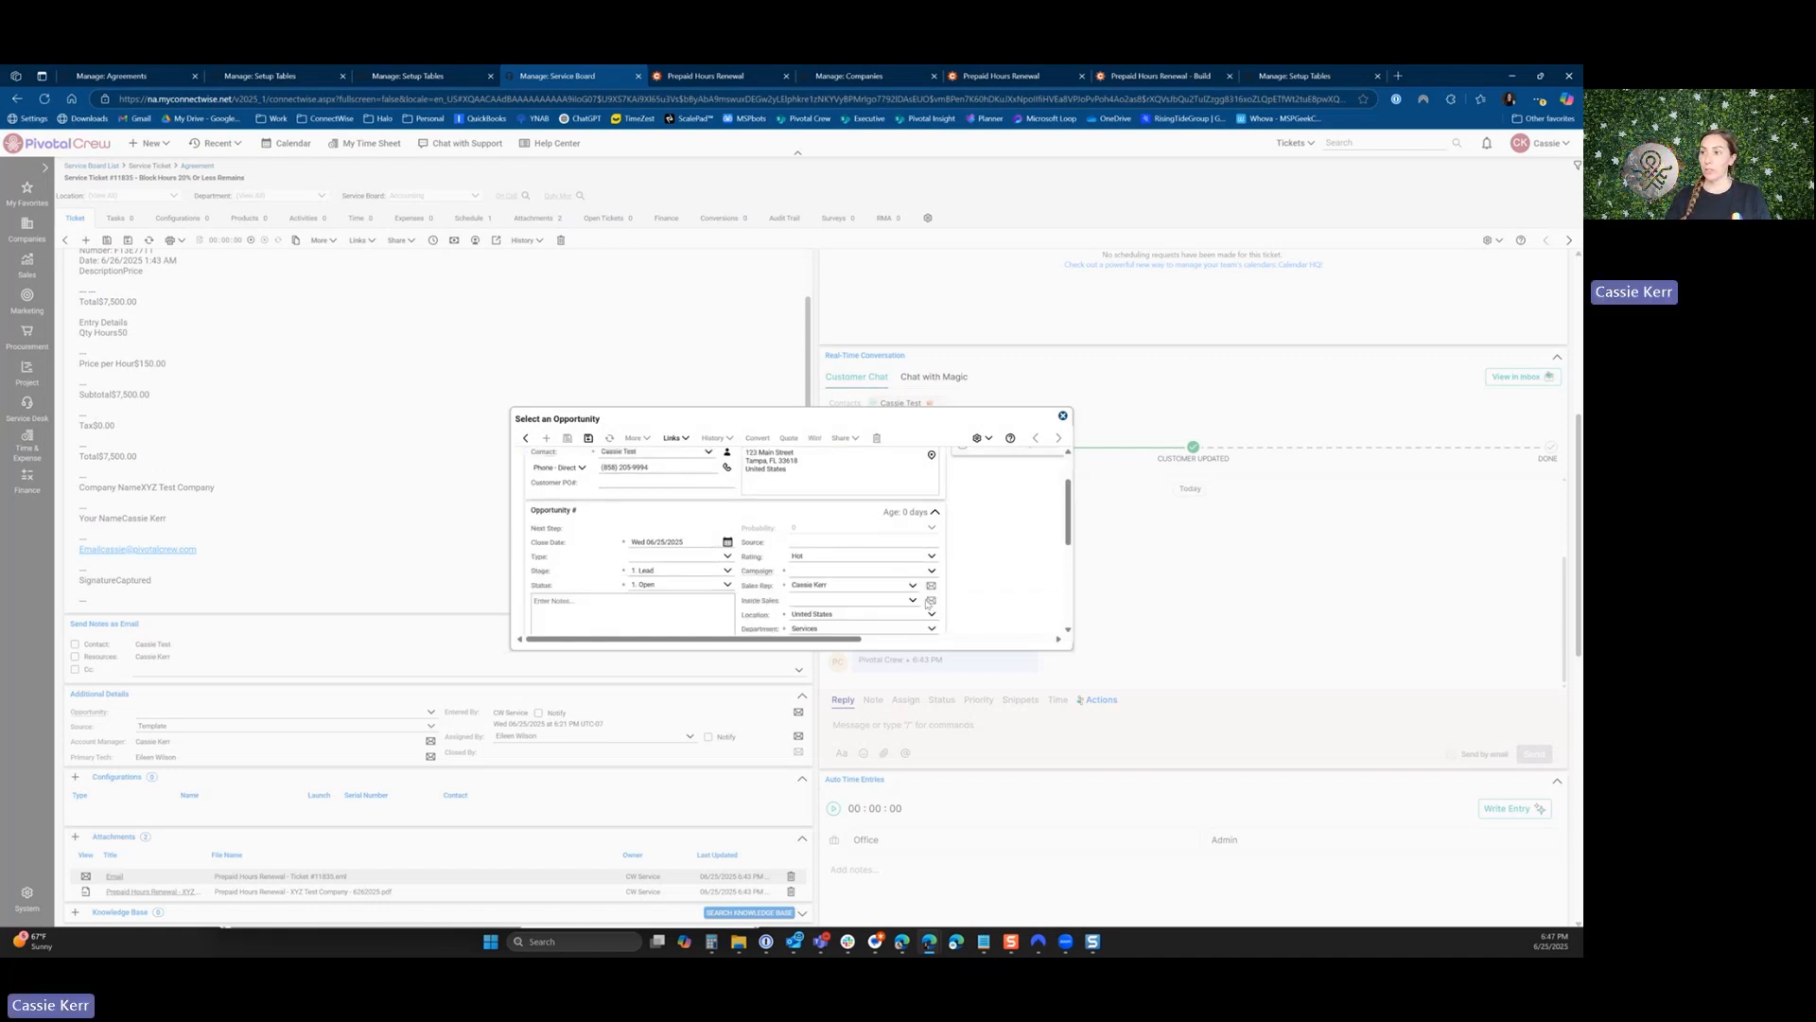
{"action": "left_click", "coordinate": [931, 570]}
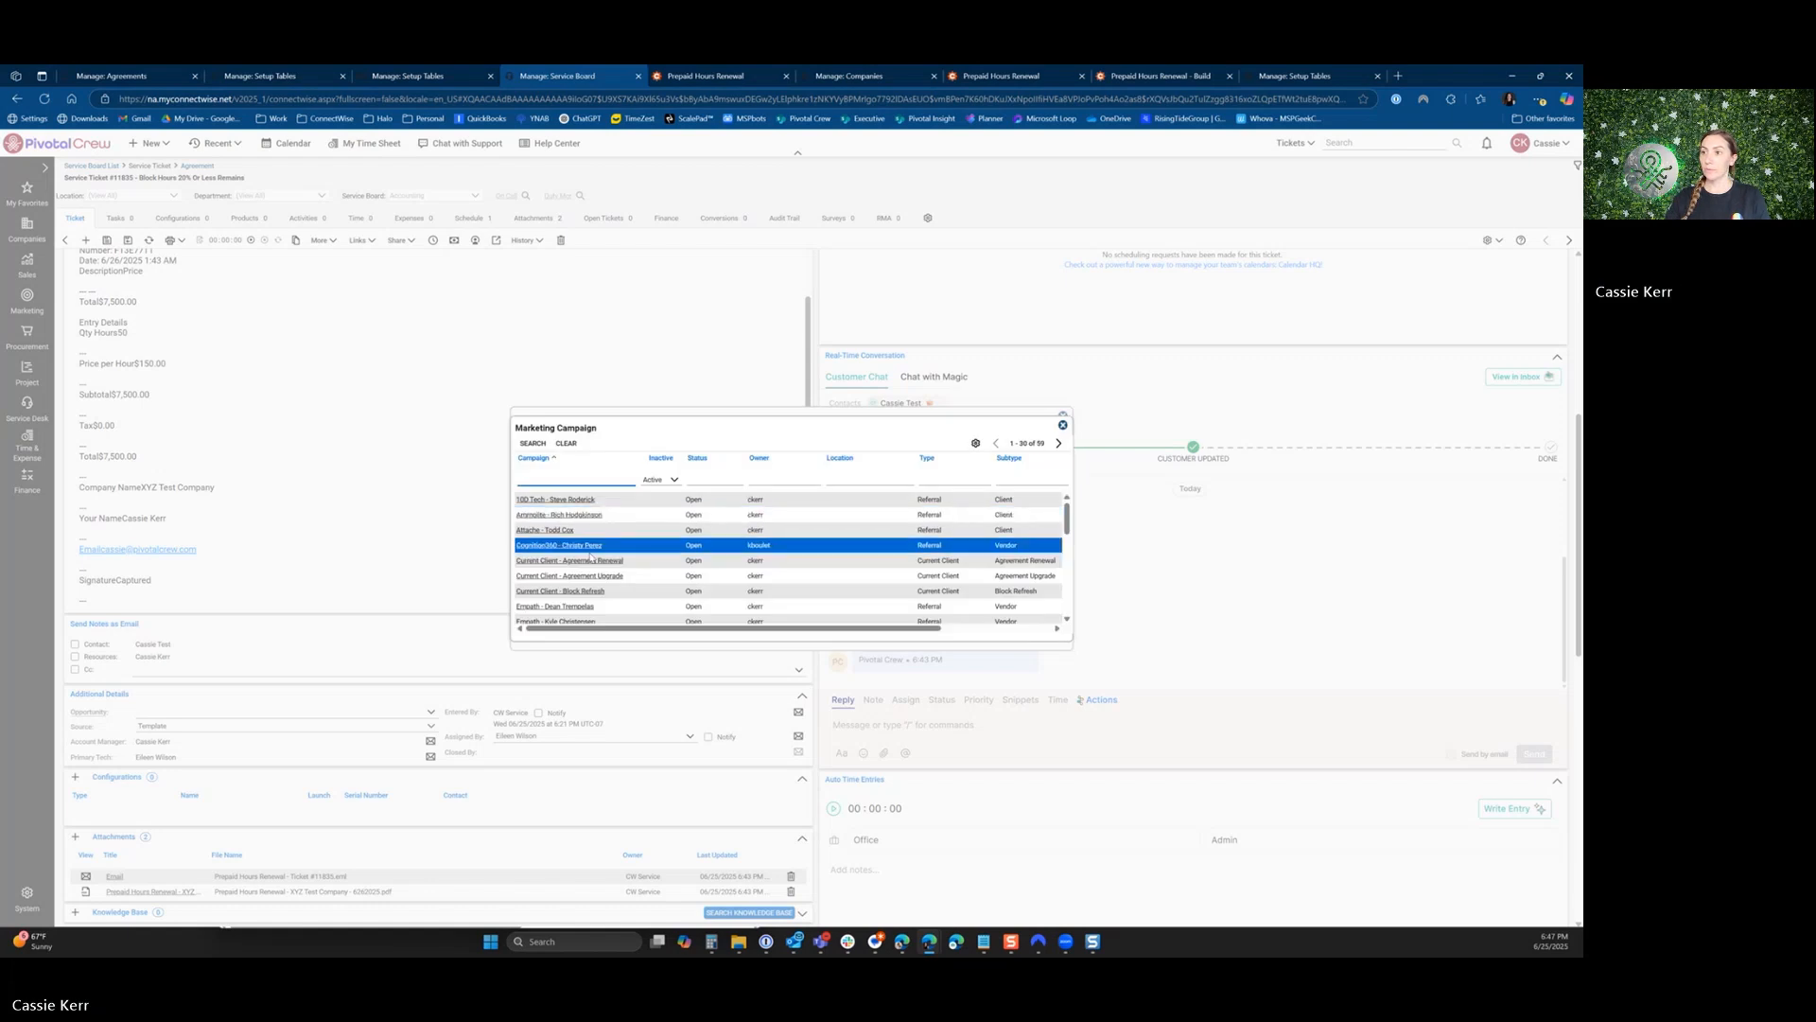
{"action": "left_click", "coordinate": [568, 591]}
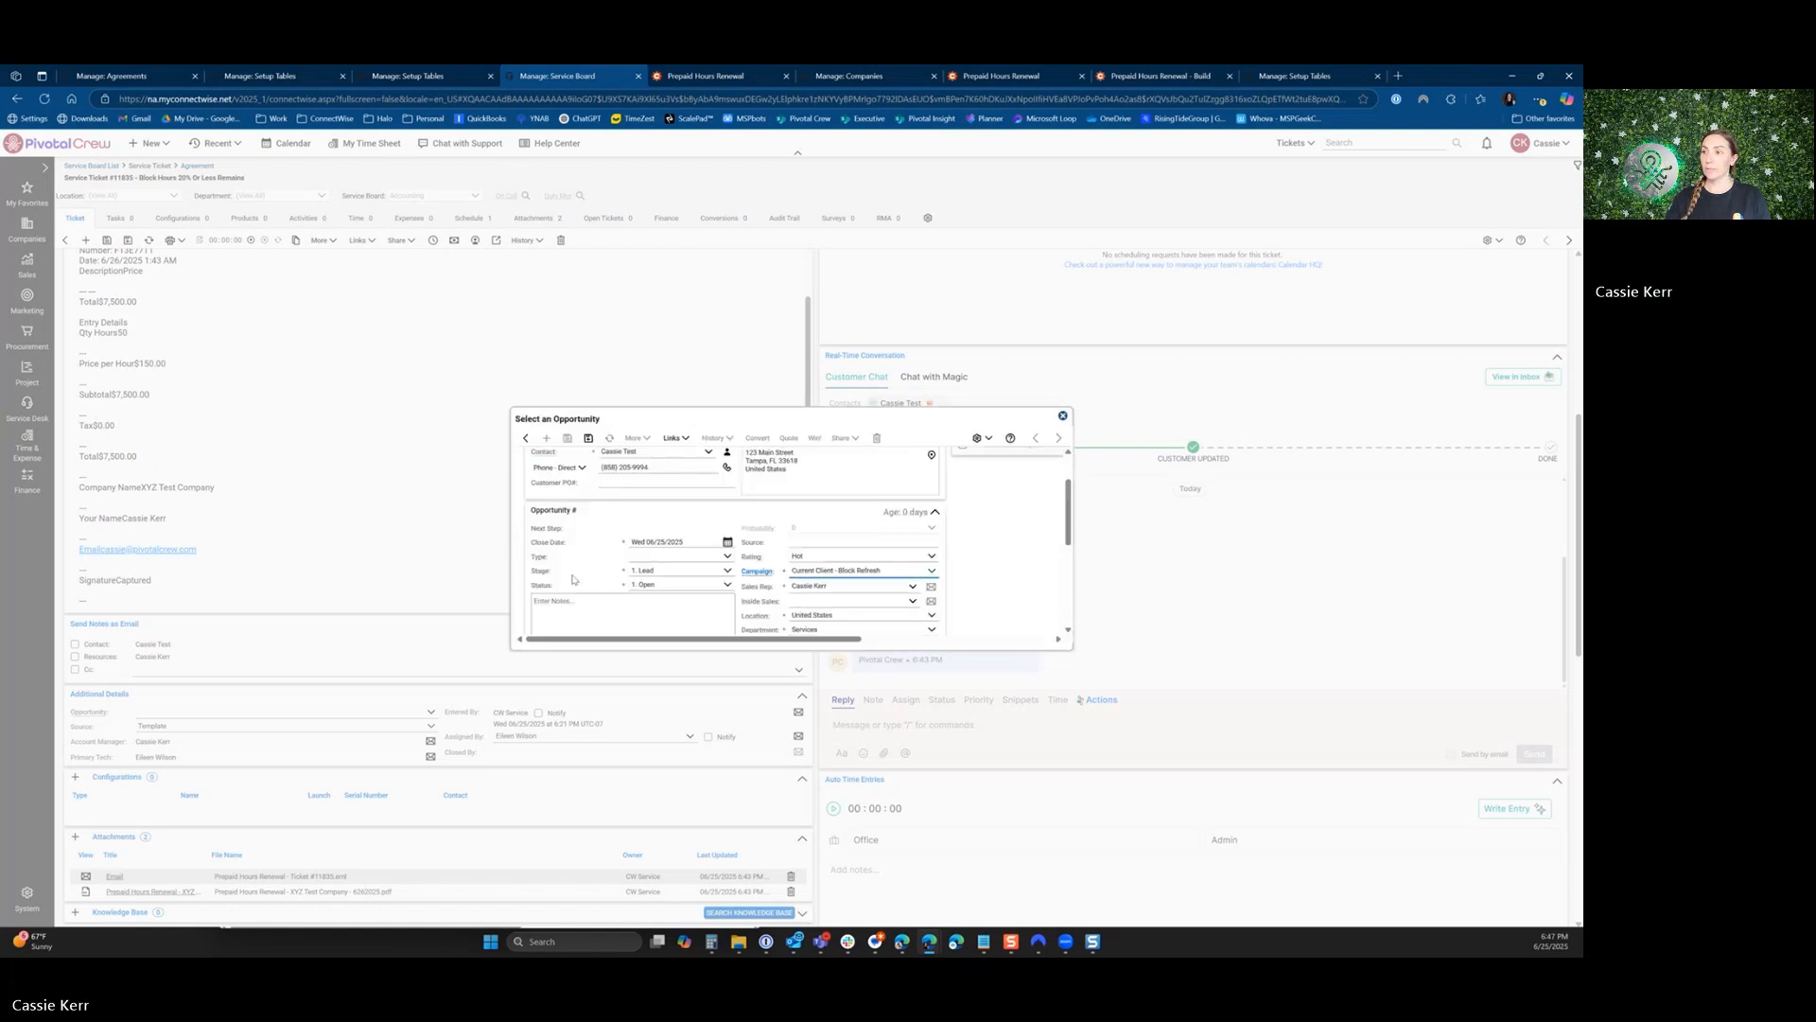
{"action": "scroll", "coordinate": [572, 579], "scroll_direction": "down", "scroll_amount": 2}
{"action": "left_click", "coordinate": [728, 567]}
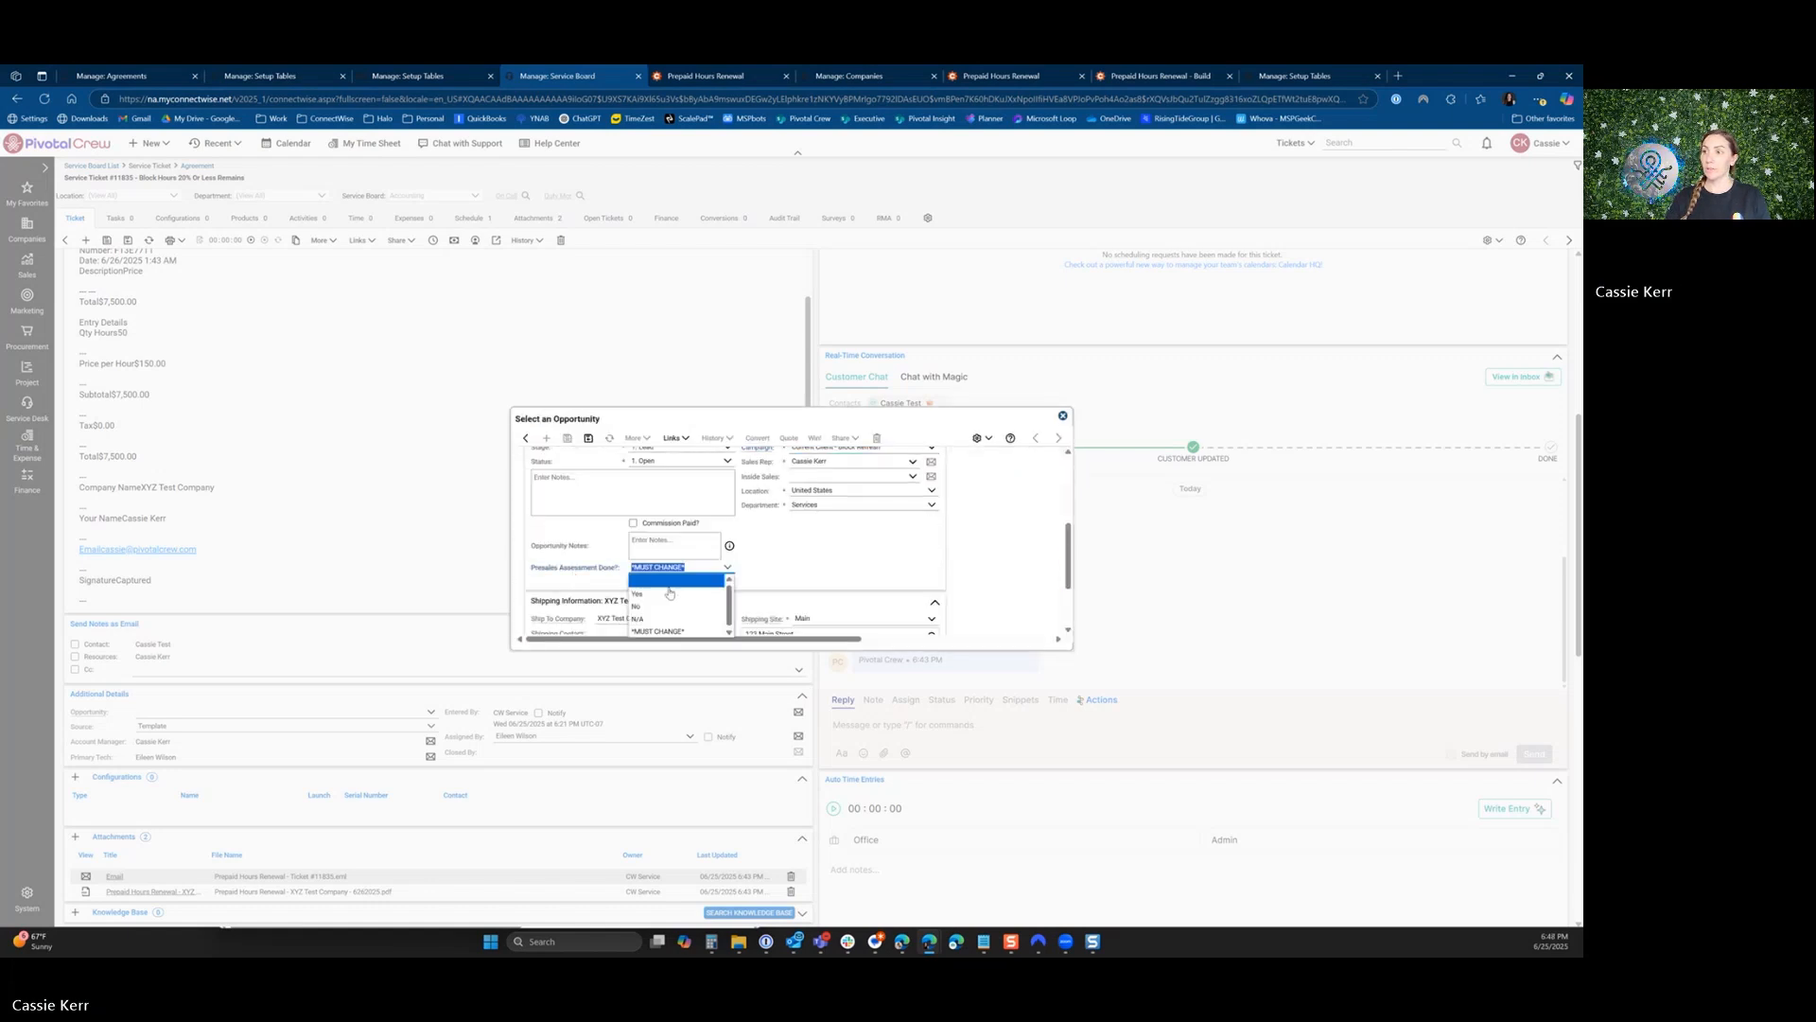
{"action": "left_click", "coordinate": [652, 611]}
{"action": "left_click", "coordinate": [589, 438]}
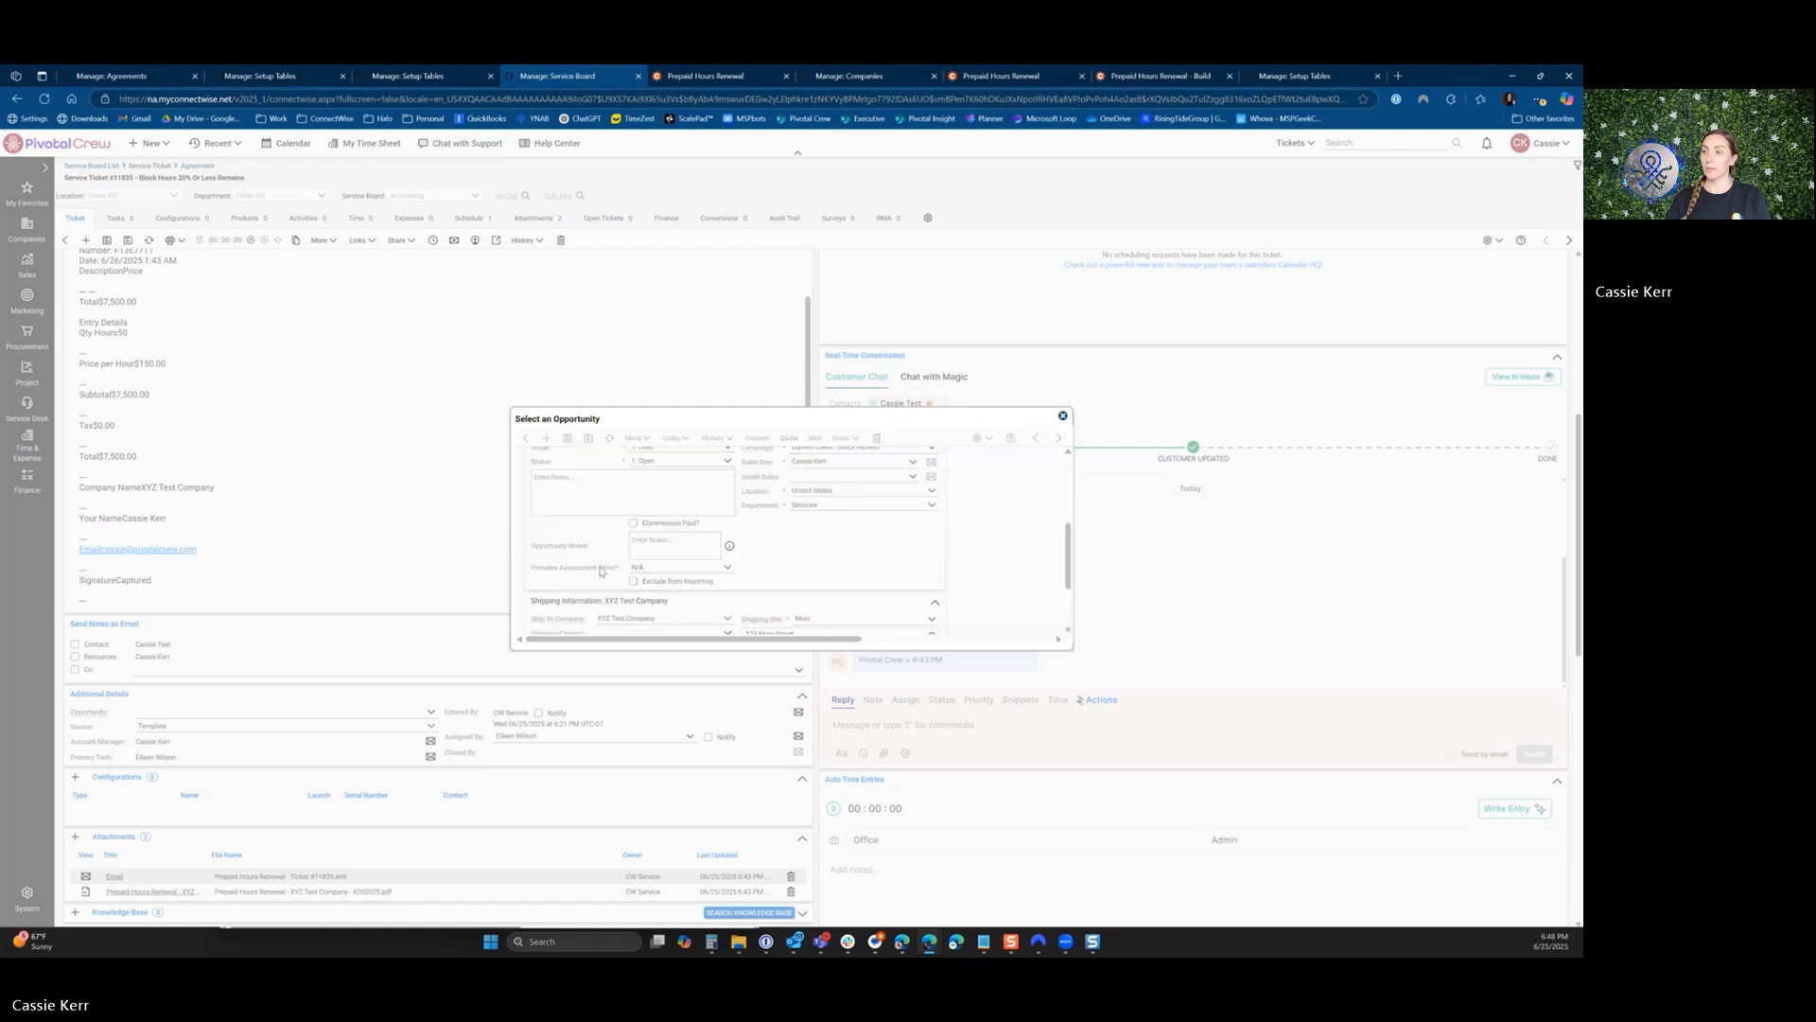